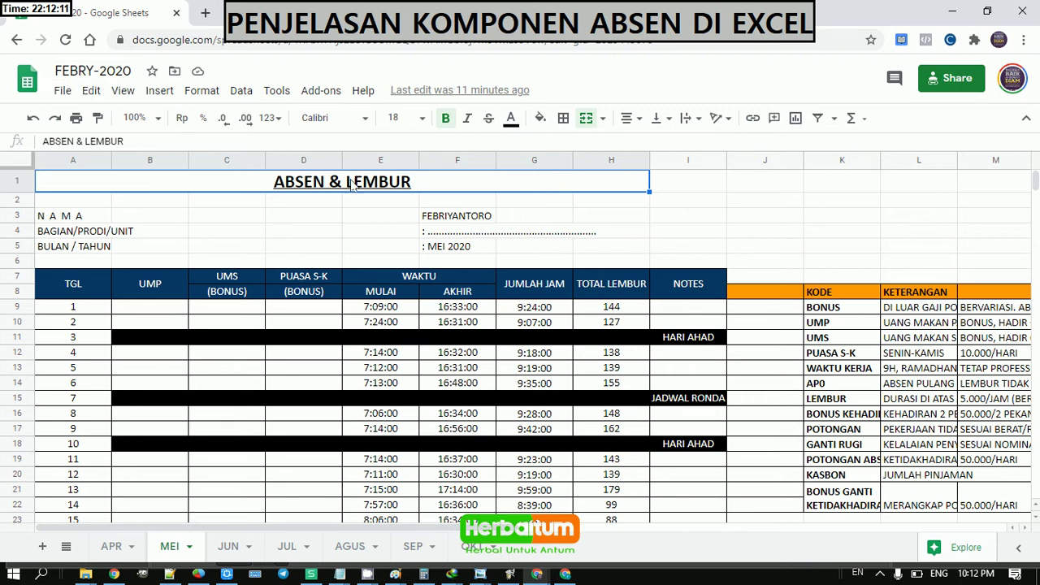
# Step: Inspect the spreadsheet's file name in its title field without renaming it
pyautogui.click(93, 70)
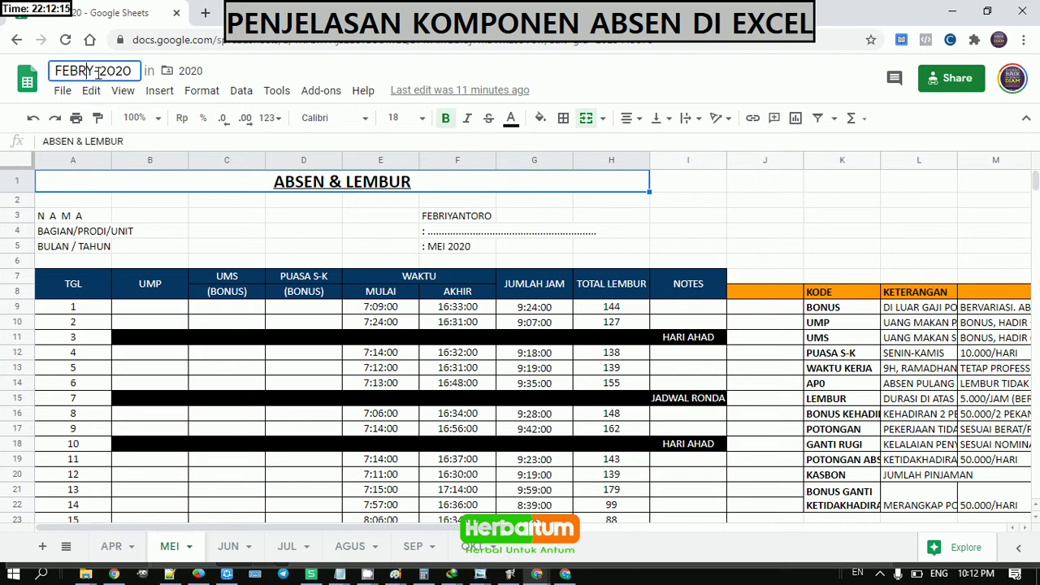
pyautogui.click(97, 71)
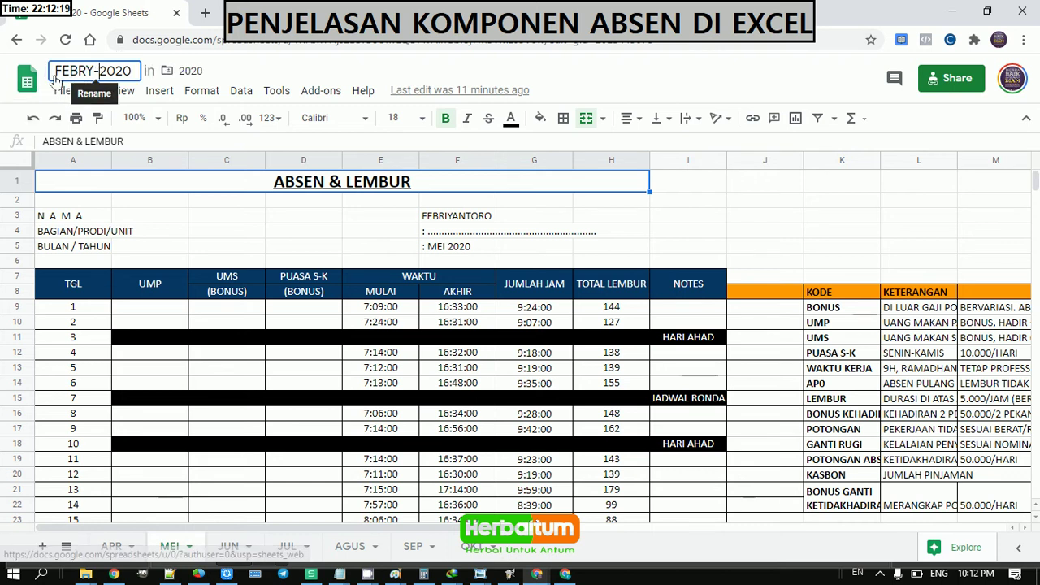
pyautogui.moveTo(54, 72); pyautogui.dragTo(141, 71)
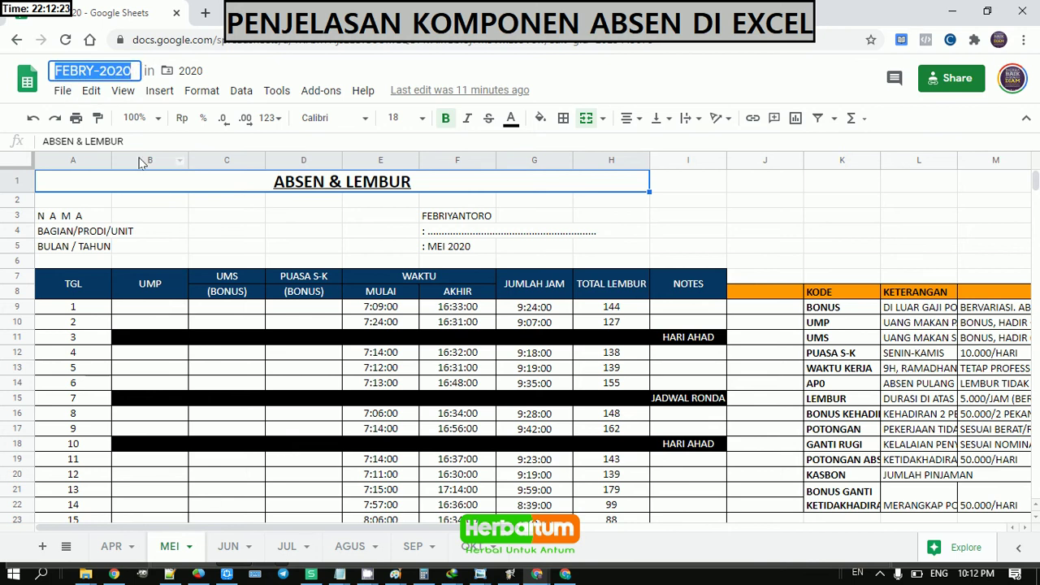
pyautogui.click(463, 197)
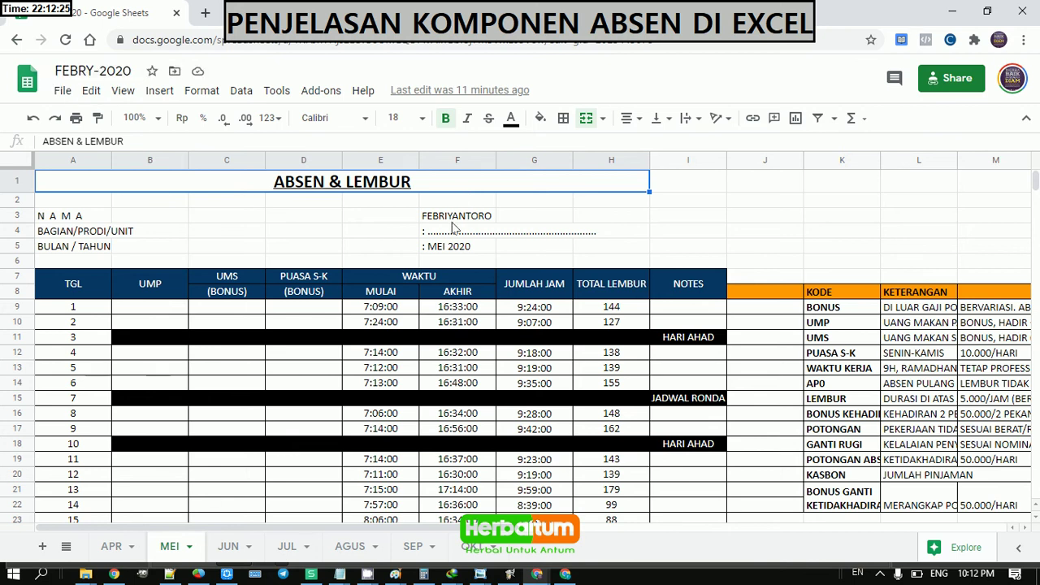
# Step: Review the name, BAGIAN/PRODI/UNIT and BULAN / TAHUN entries in the header of the MEI sheet
pyautogui.click(454, 227)
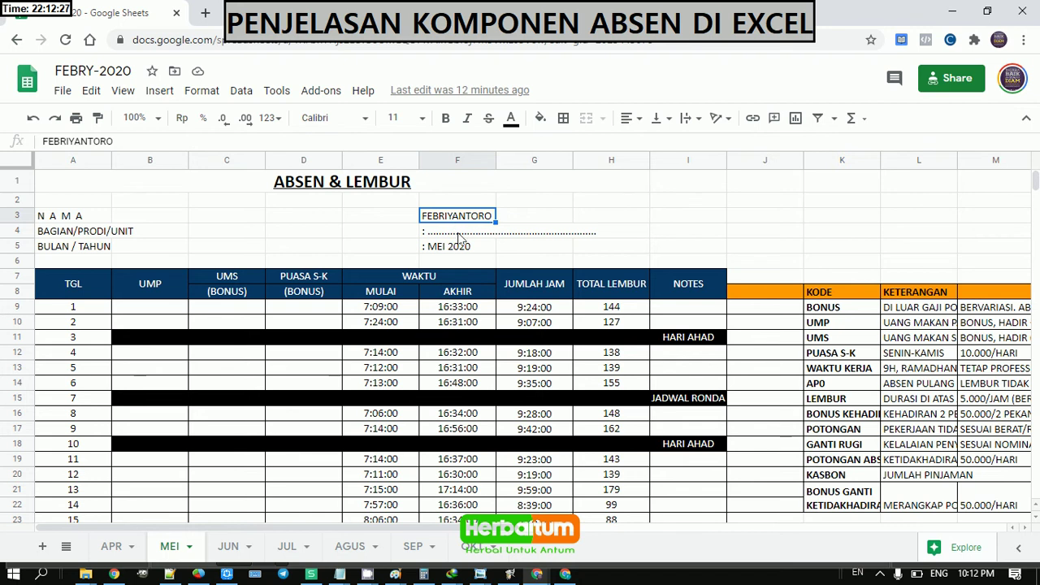
pyautogui.click(459, 235)
pyautogui.scroll(-1, 392, 223)
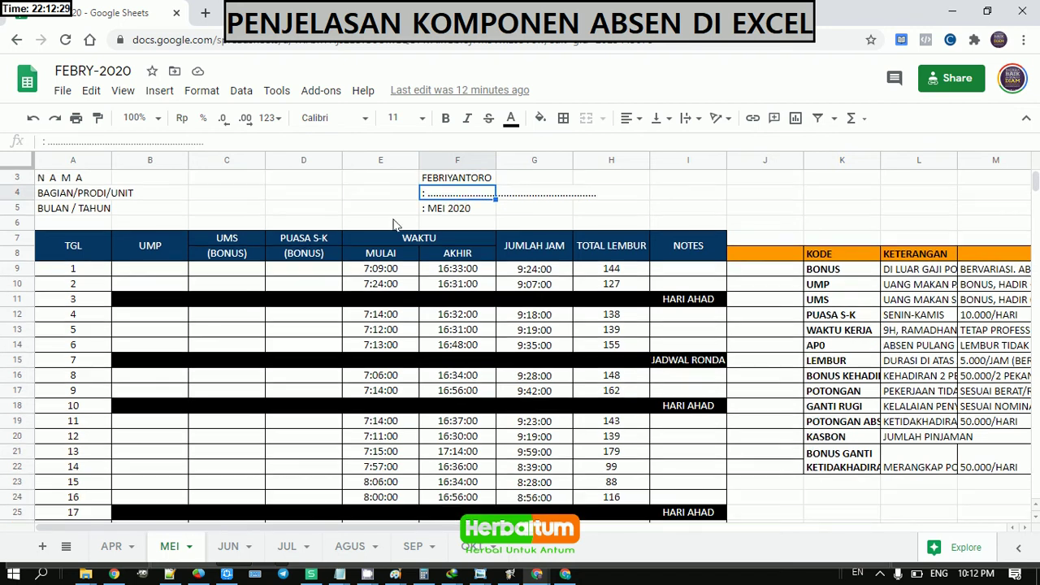
pyautogui.click(467, 211)
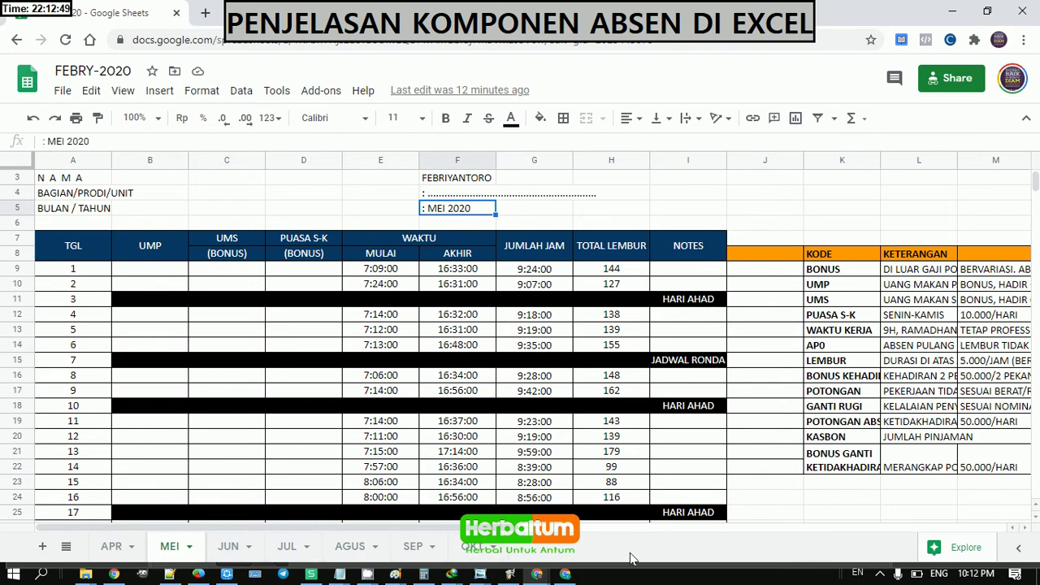
pyautogui.click(63, 91)
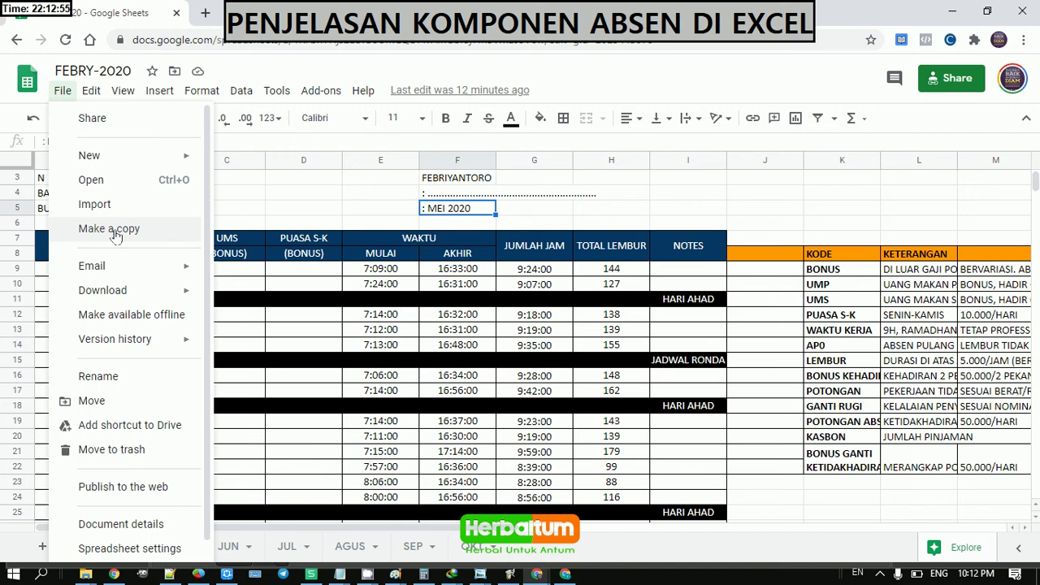
pyautogui.click(481, 212)
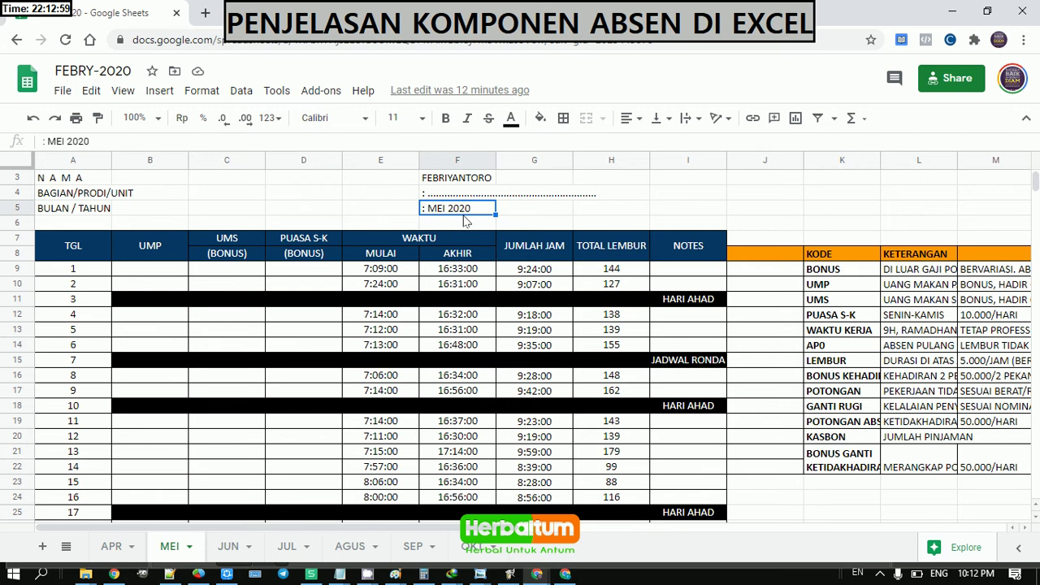
# Step: Examine the TGL column of the attendance table from date 1 through date 31
pyautogui.click(68, 252)
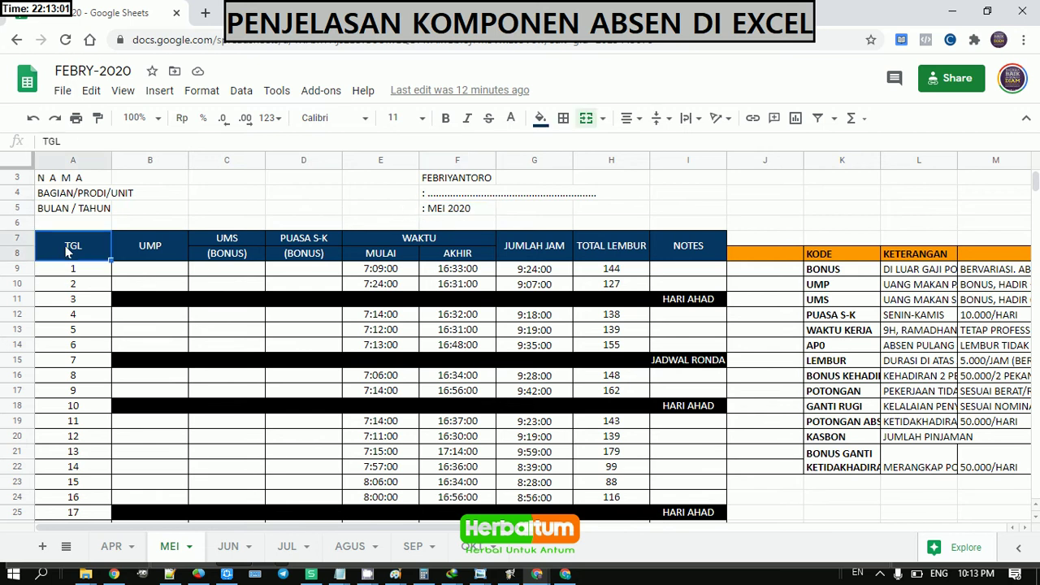
pyautogui.scroll(-1, 67, 252)
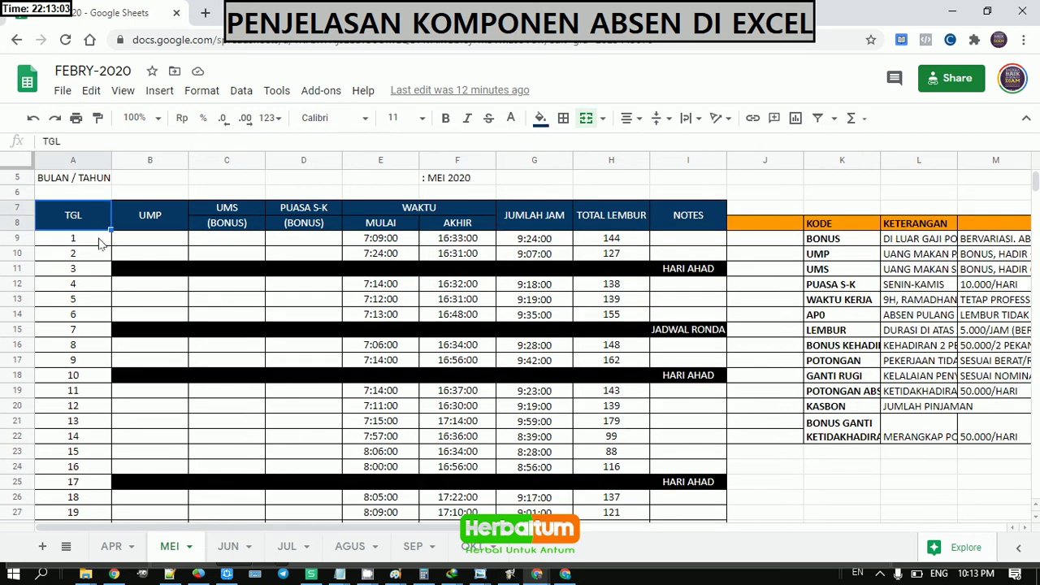
pyautogui.click(99, 240)
pyautogui.scroll(-5, 98, 357)
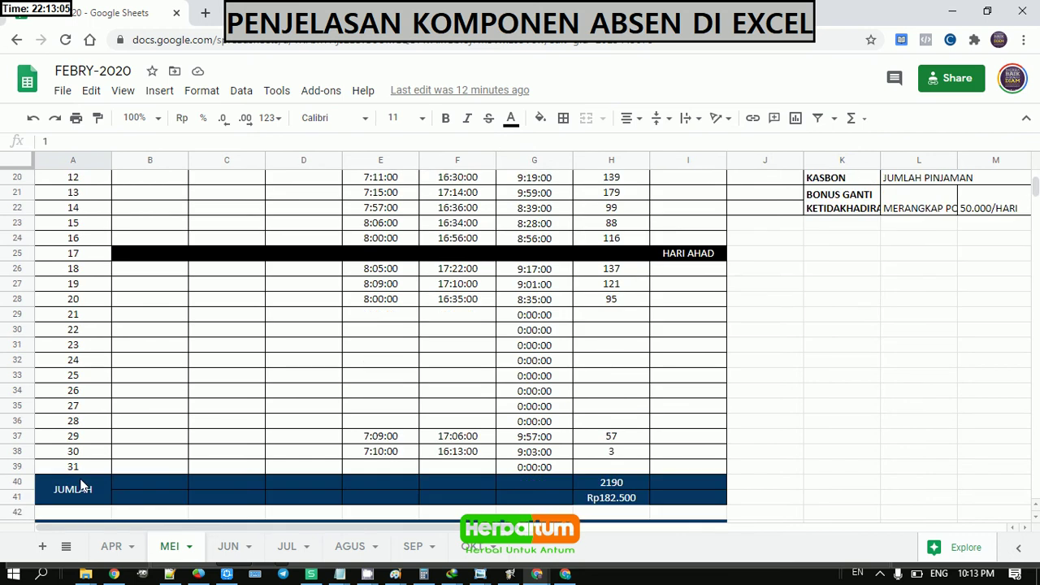
pyautogui.click(86, 467)
pyautogui.scroll(6, 93, 370)
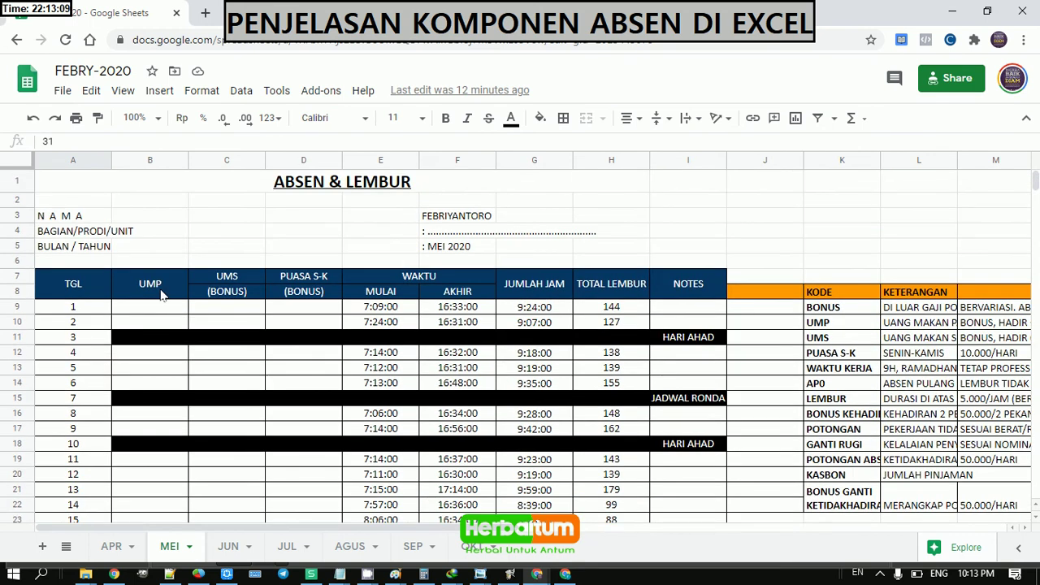
# Step: Look up the UMP column's code in the KODE table and read its description and attendance condition
pyautogui.click(161, 296)
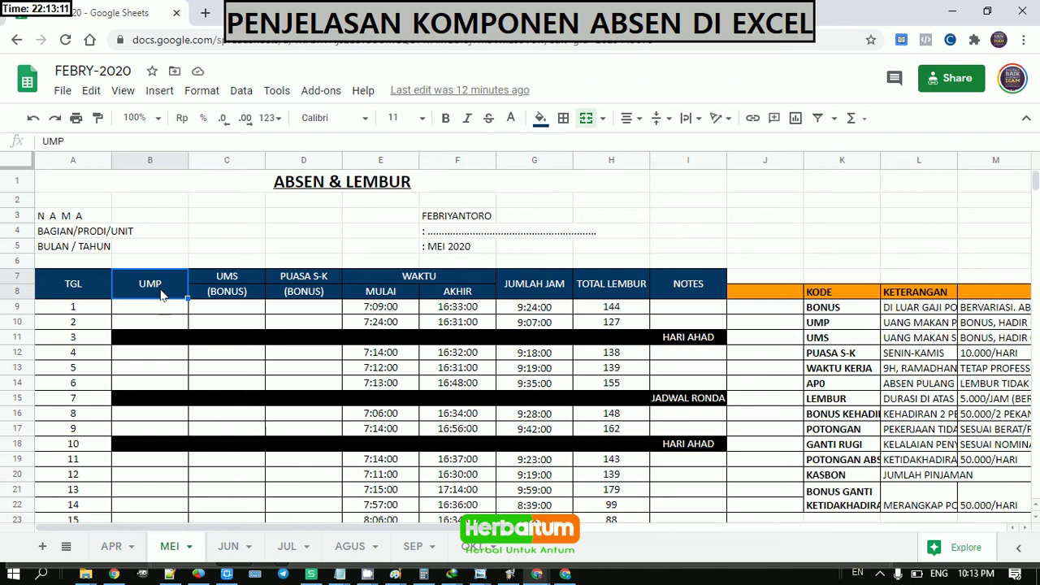
pyautogui.scroll(-1, 161, 295)
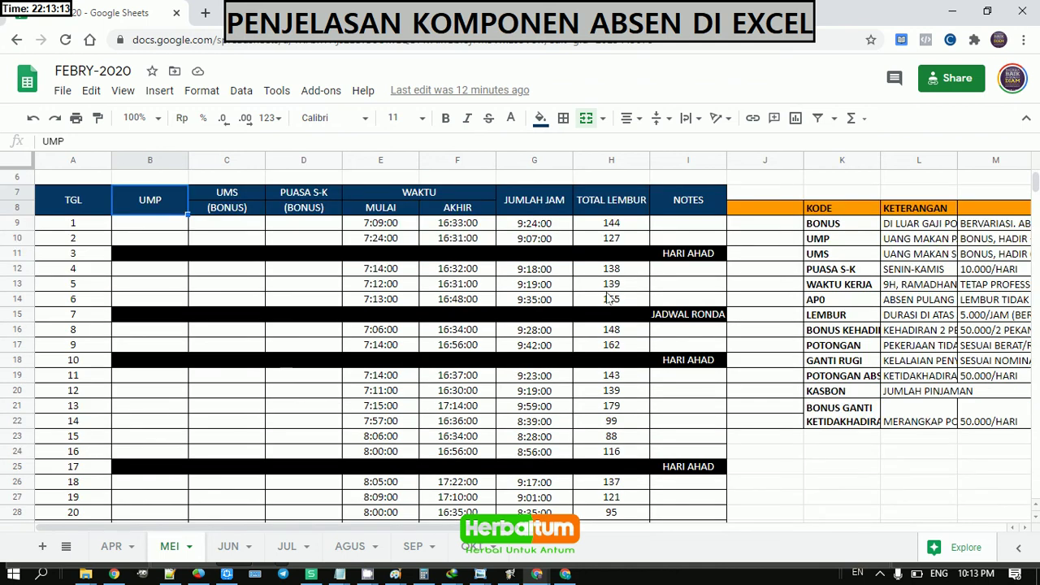
pyautogui.click(834, 213)
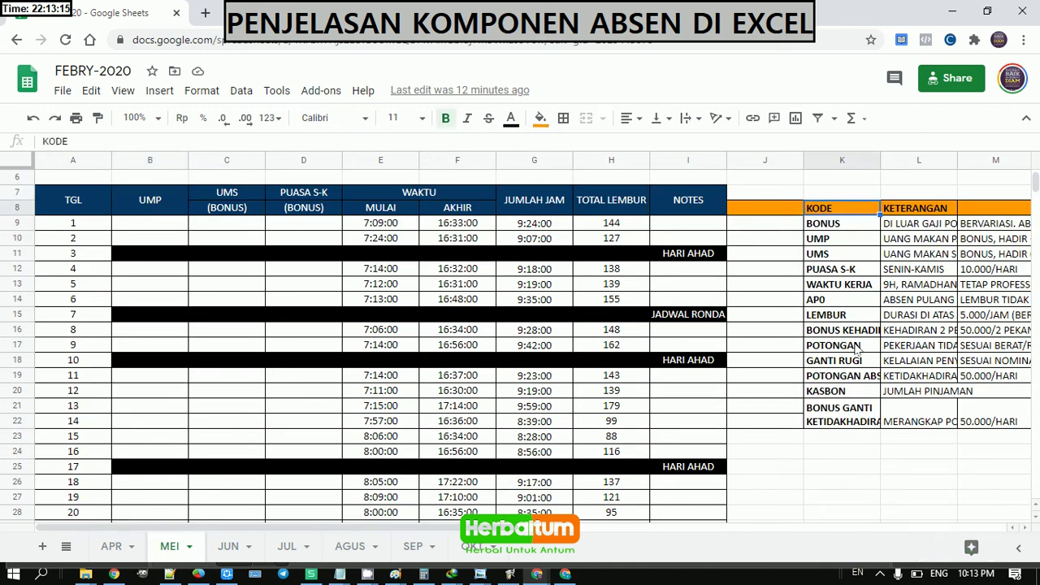
pyautogui.keyDown('shift'); pyautogui.click(843, 428); pyautogui.keyUp('shift')
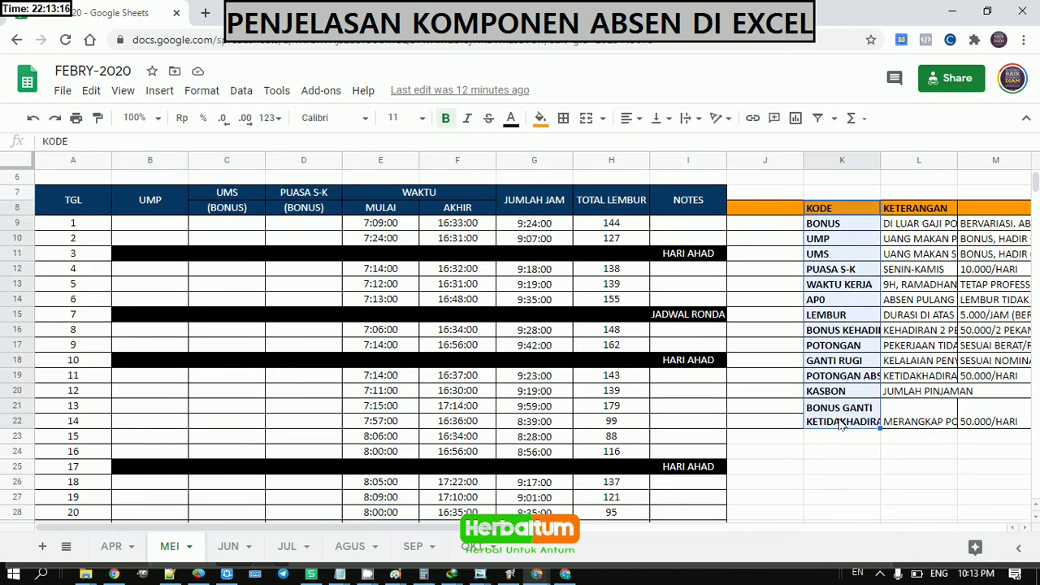
pyautogui.click(846, 247)
pyautogui.click(900, 246)
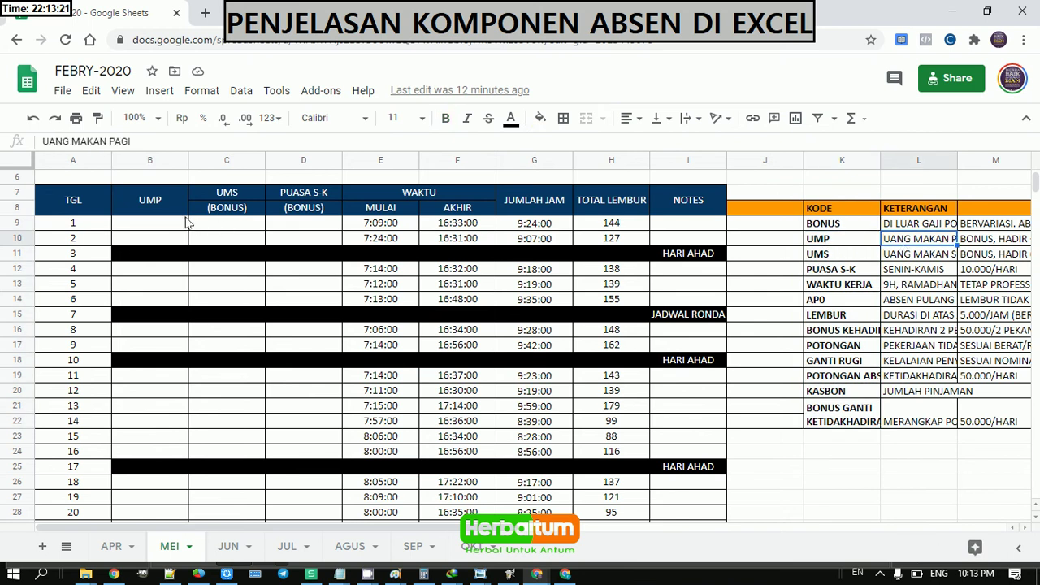
pyautogui.press('Right')
pyautogui.press('Left')
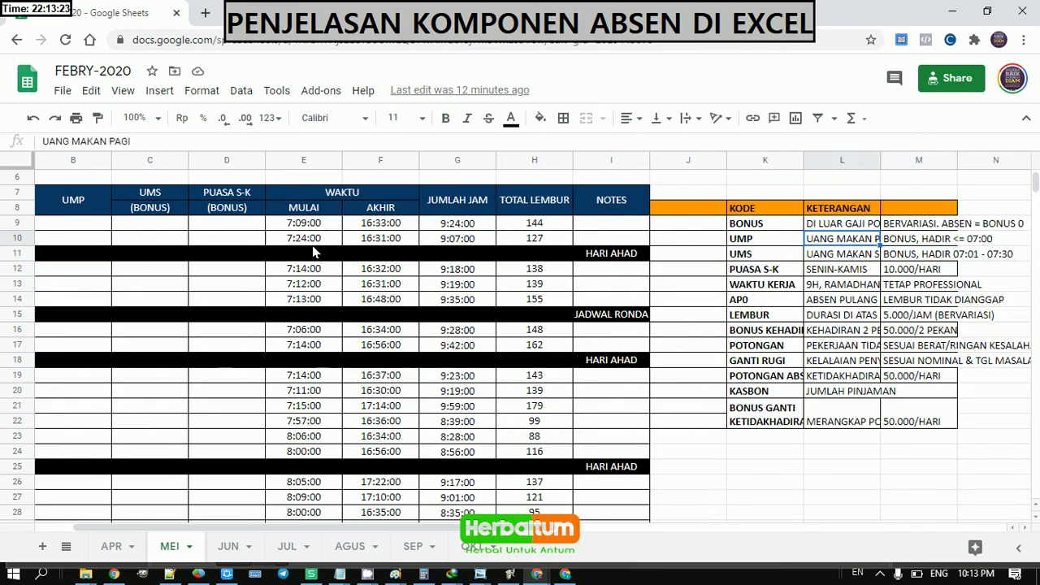
pyautogui.press('Right')
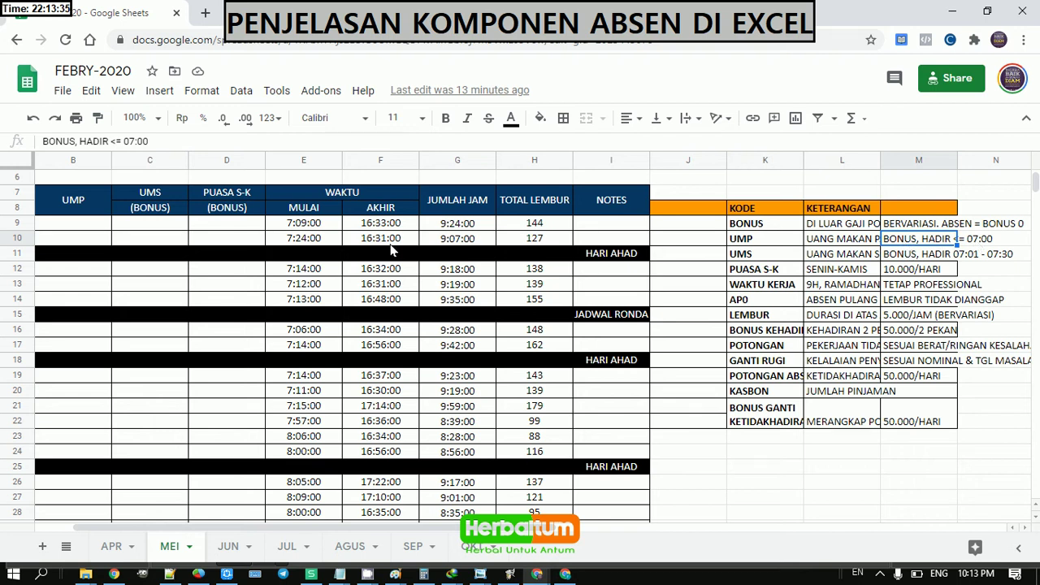
# Step: Review the UMP cell for date 1 and the attendance table's headers from UMP through NOTES
pyautogui.click(96, 228)
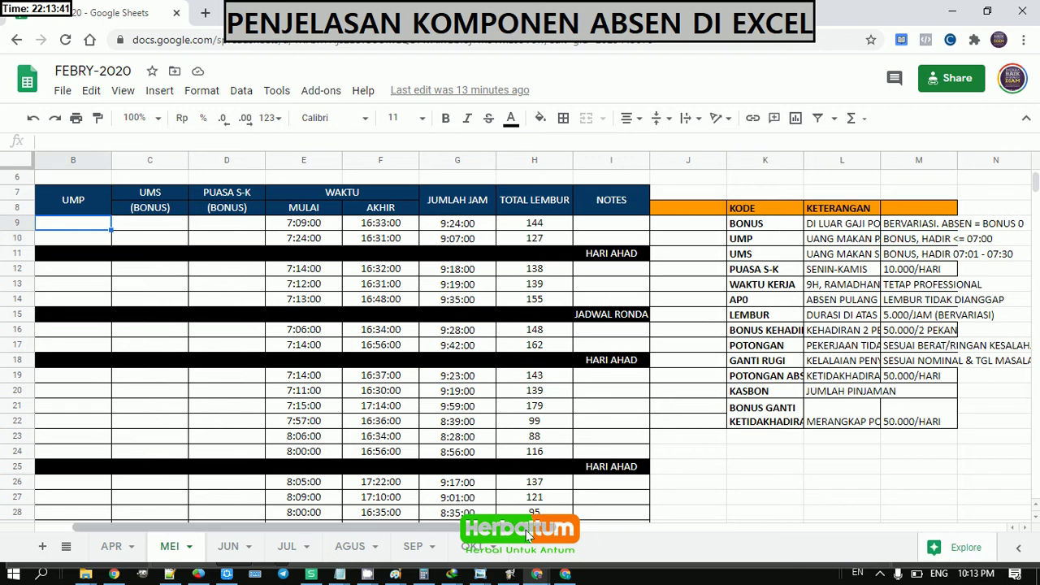
pyautogui.hscroll(-1, 527, 534)
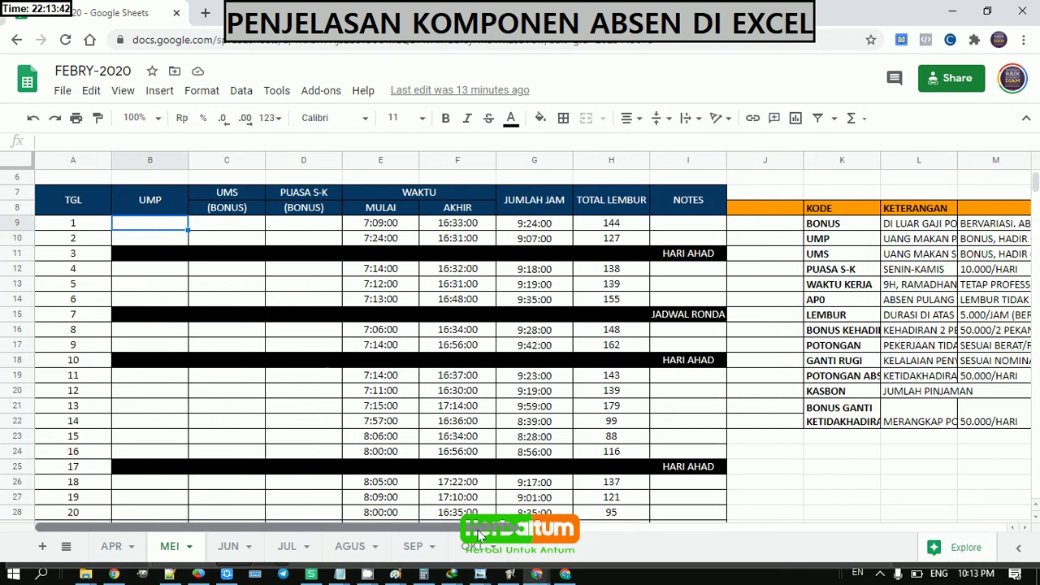
pyautogui.click(154, 209)
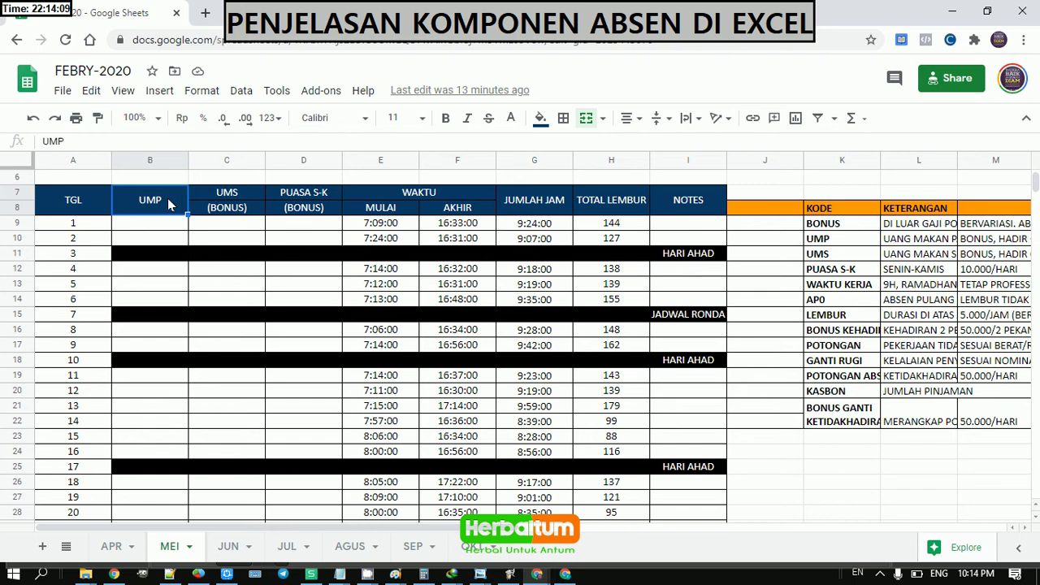
pyautogui.keyDown('shift'); pyautogui.click(692, 202); pyautogui.keyUp('shift')
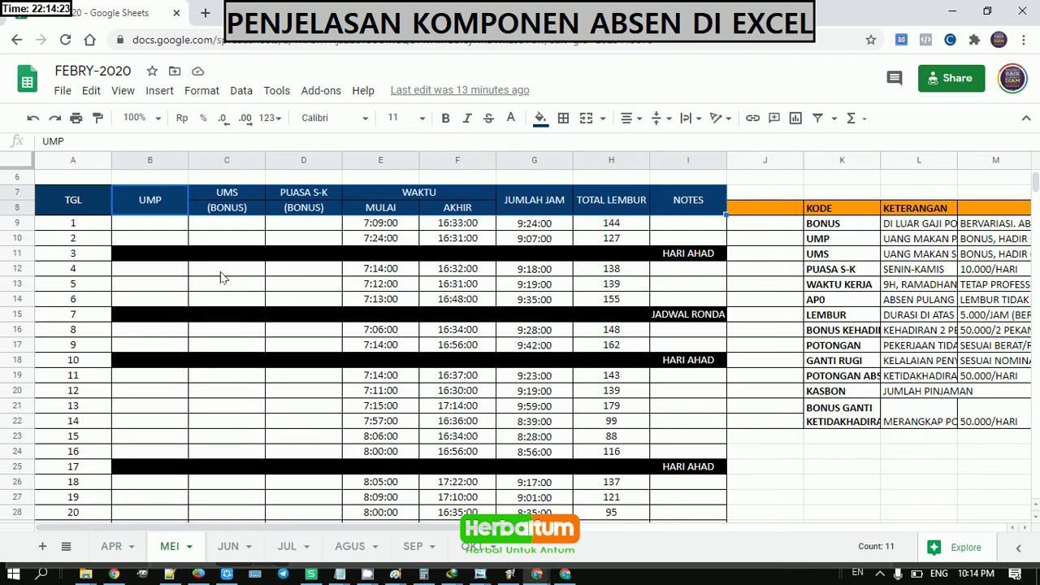
# Step: Recheck the UMP row of the KODE table, covering its description and bonus rule
pyautogui.click(859, 242)
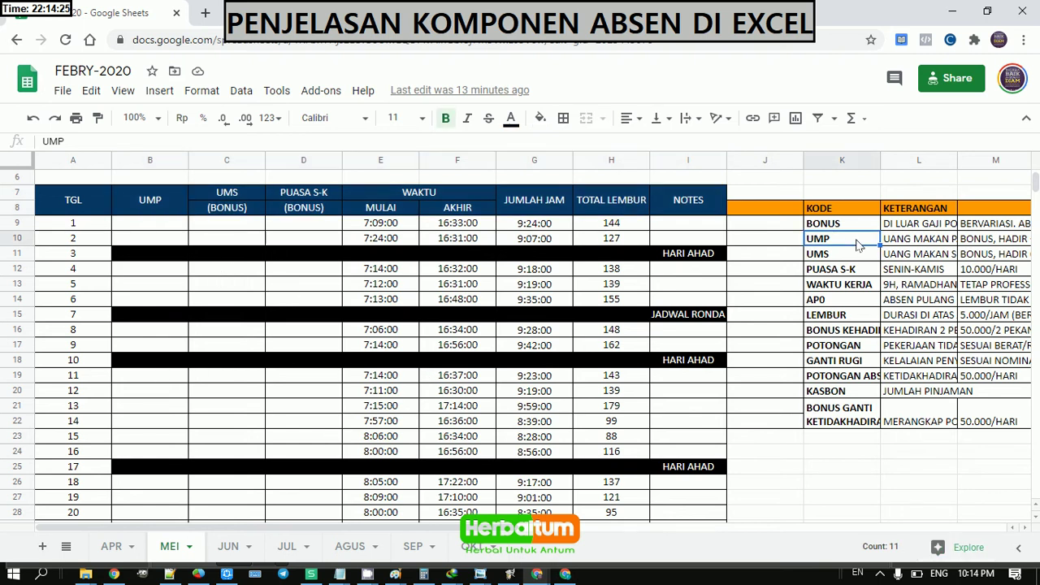
pyautogui.click(905, 245)
pyautogui.press('Right')
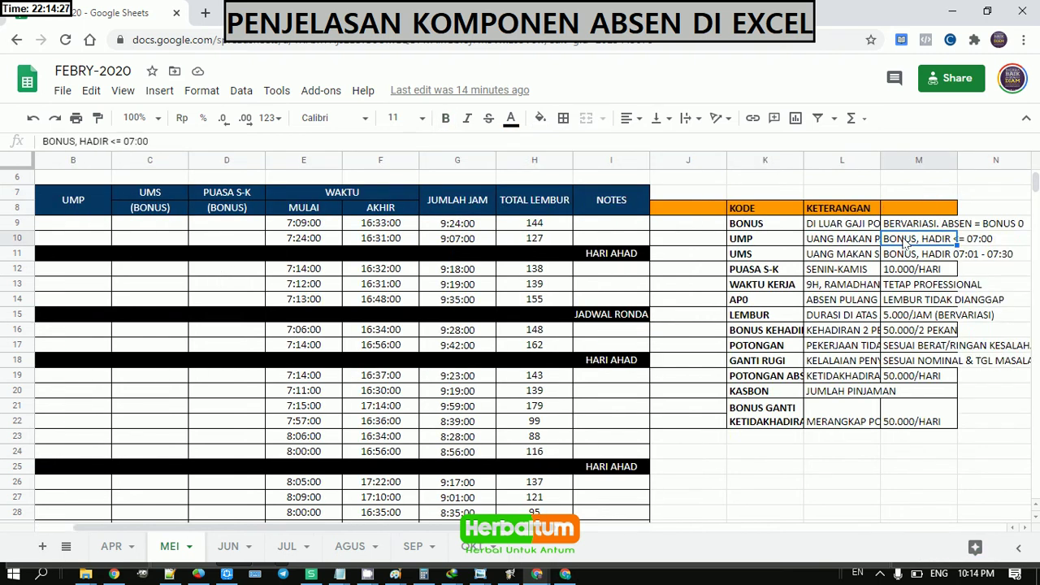
pyautogui.press('Left')
pyautogui.press('Left')
pyautogui.press('Right')
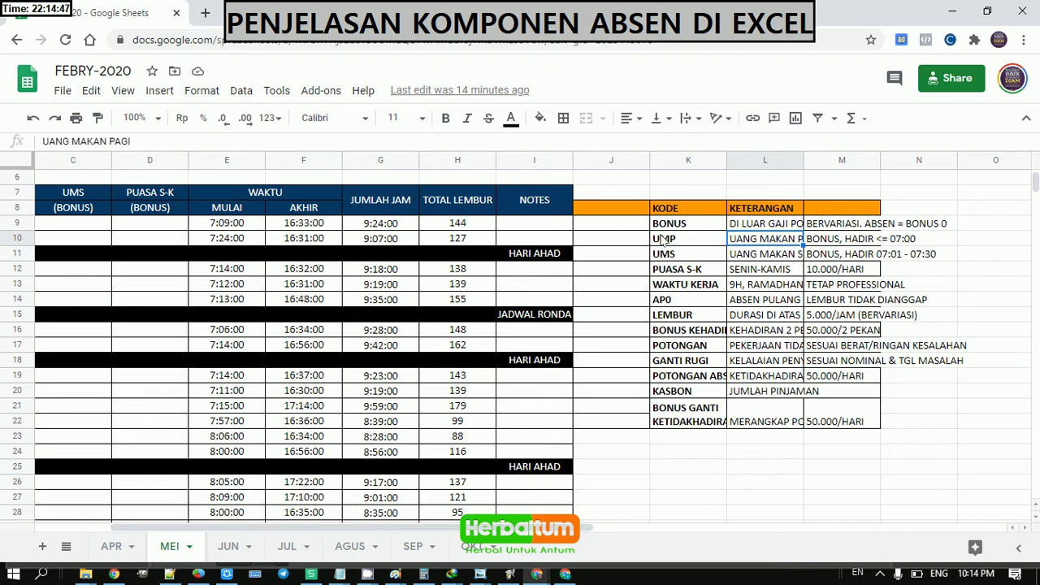
# Step: Read the UMS code's description and attendance-time condition in the KODE table
pyautogui.click(695, 254)
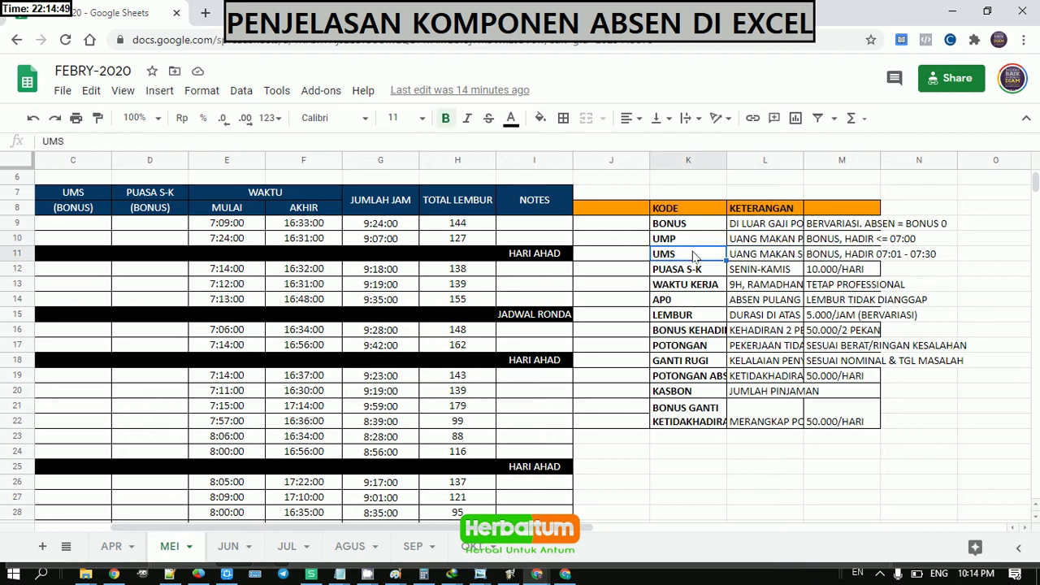
pyautogui.click(787, 258)
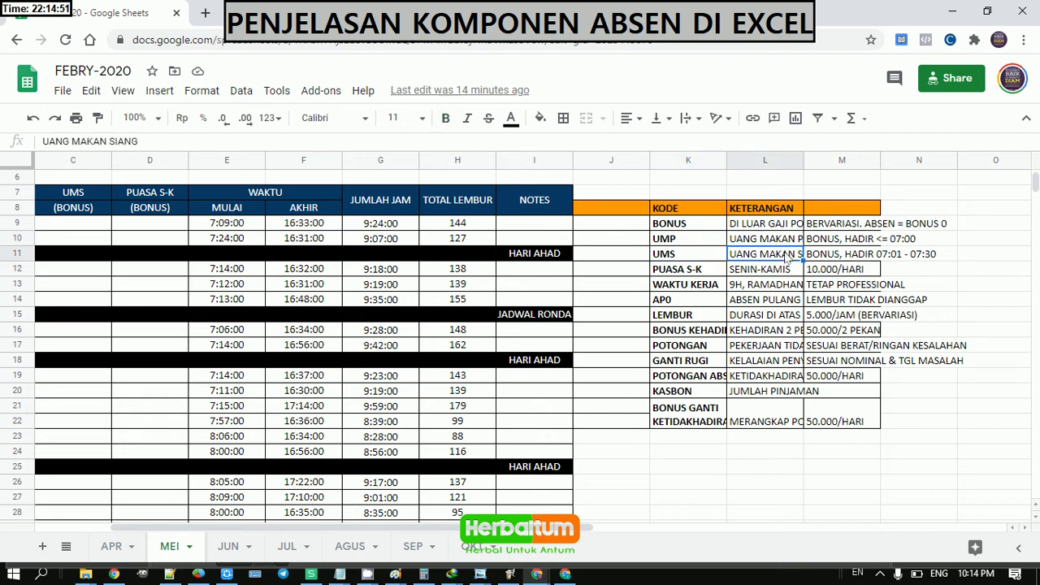
pyautogui.click(827, 254)
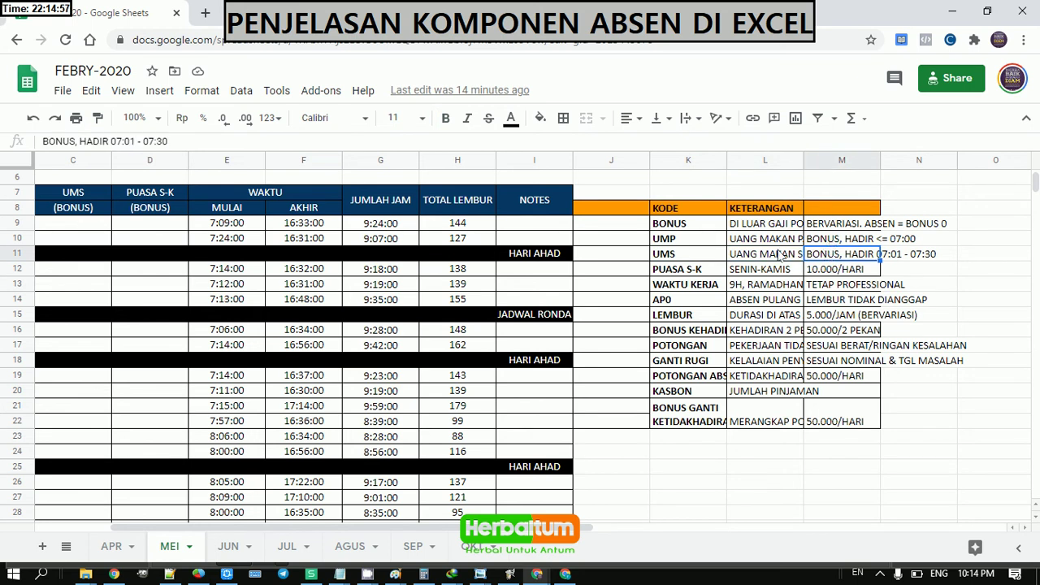
pyautogui.click(712, 259)
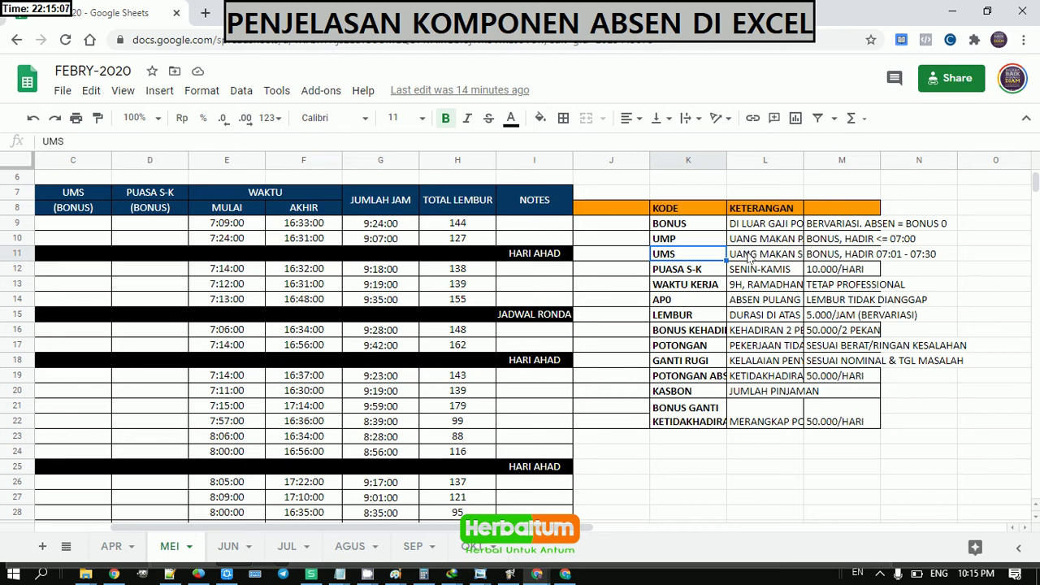
# Step: Read the BONUS code's description and absence rule in the KODE table, and check the UMS cell for date 1
pyautogui.click(704, 271)
pyautogui.click(704, 227)
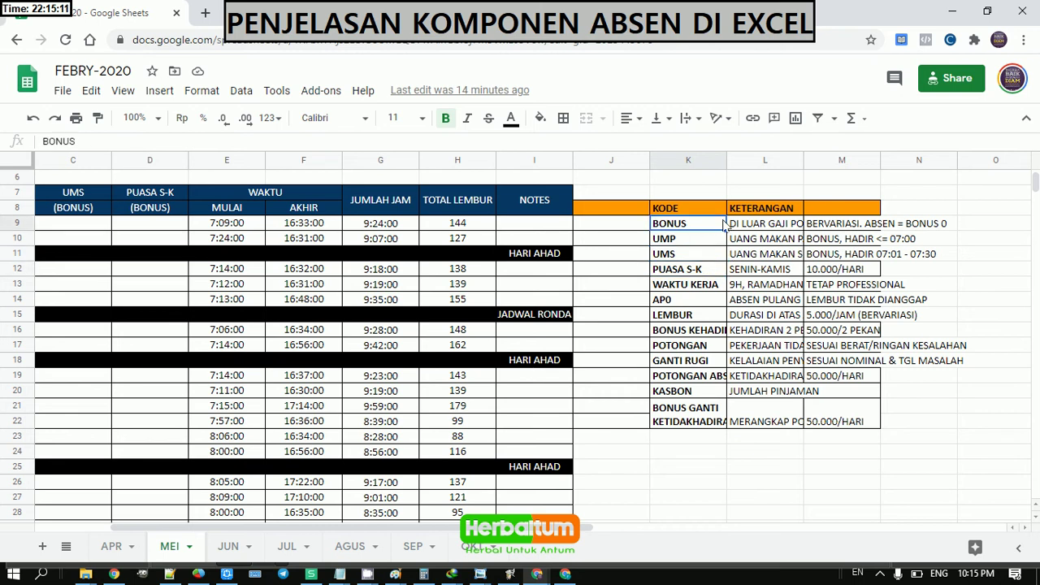
pyautogui.click(769, 230)
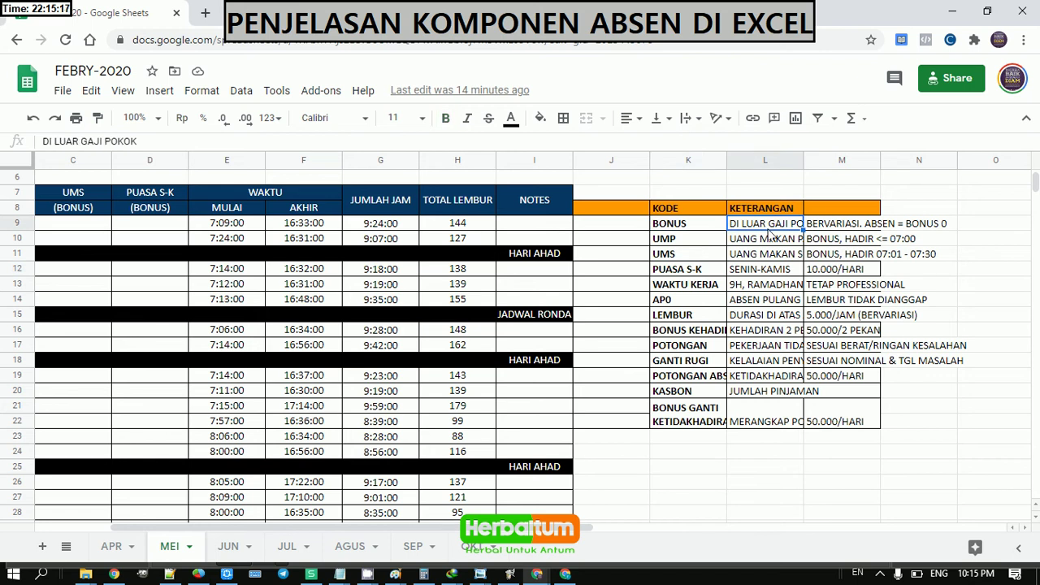
pyautogui.click(715, 229)
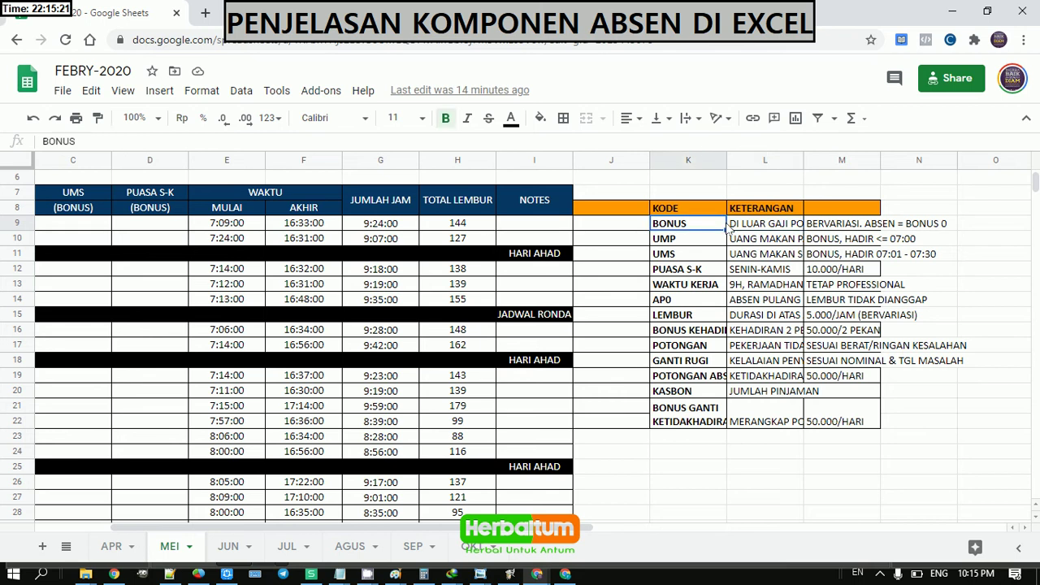
pyautogui.click(749, 230)
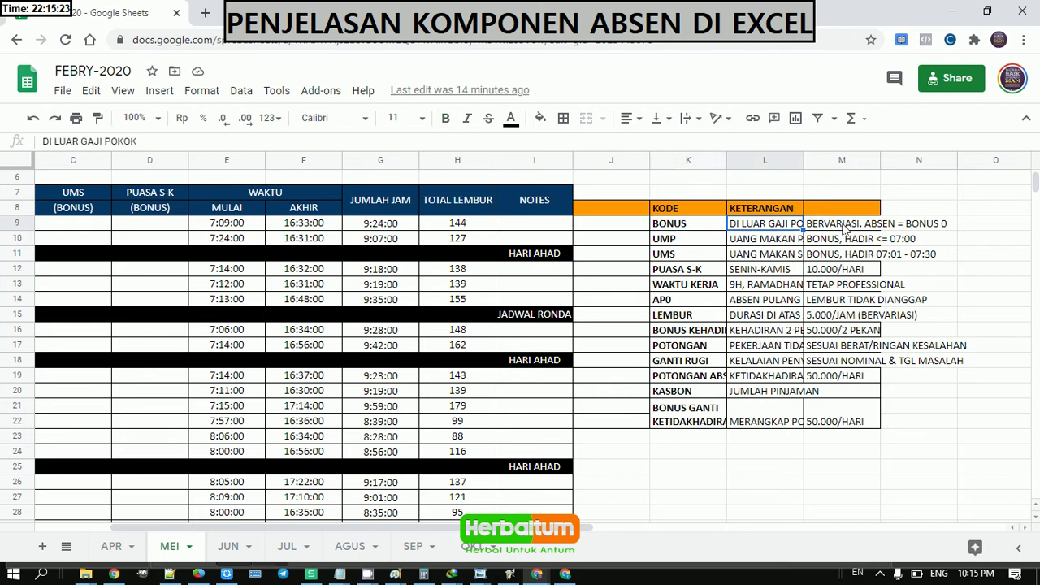
pyautogui.click(845, 230)
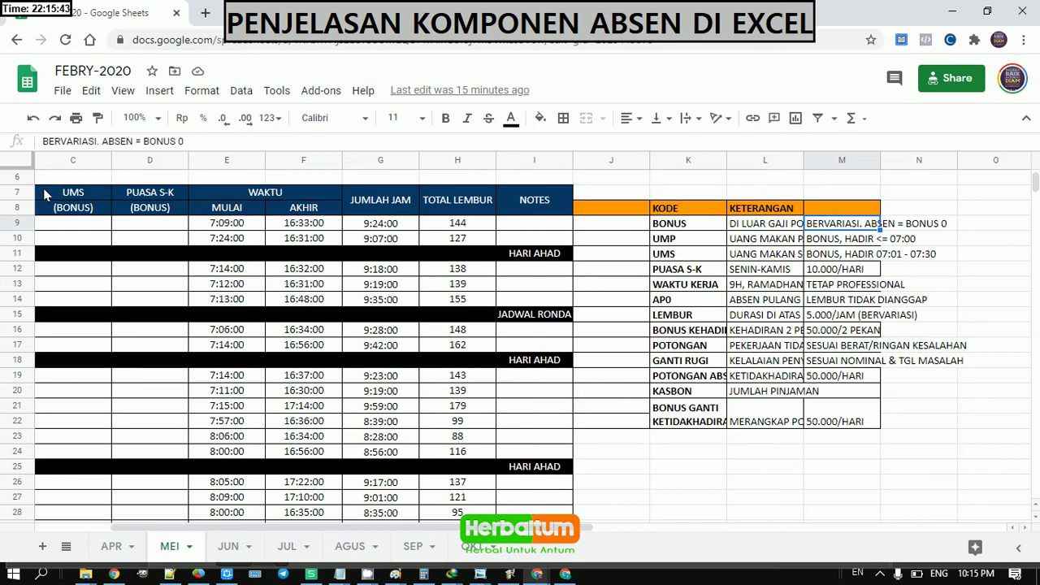
pyautogui.click(74, 228)
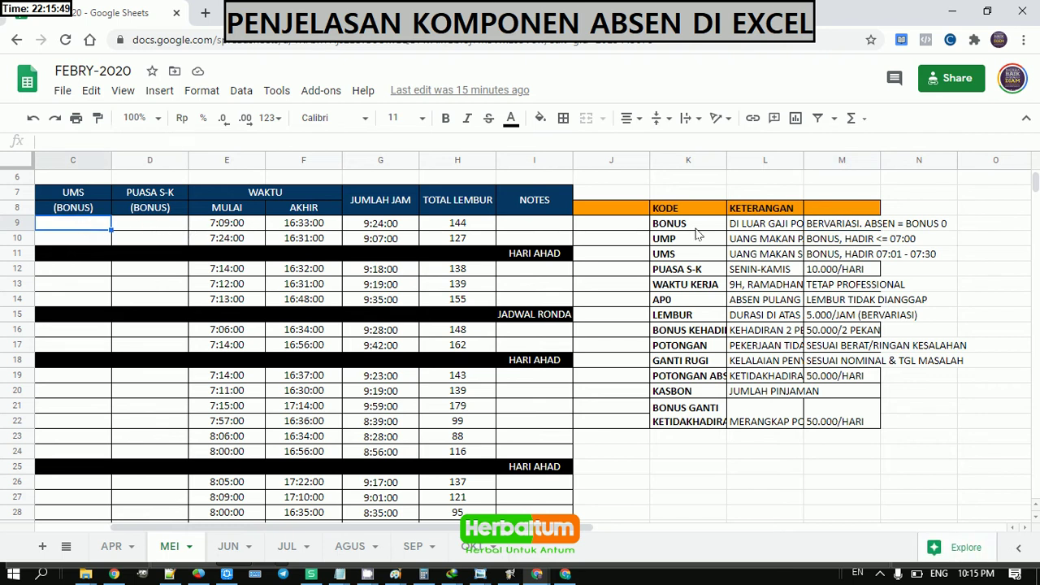
# Step: Read the PUASA S-K code's description and daily rate in the KODE table
pyautogui.click(662, 276)
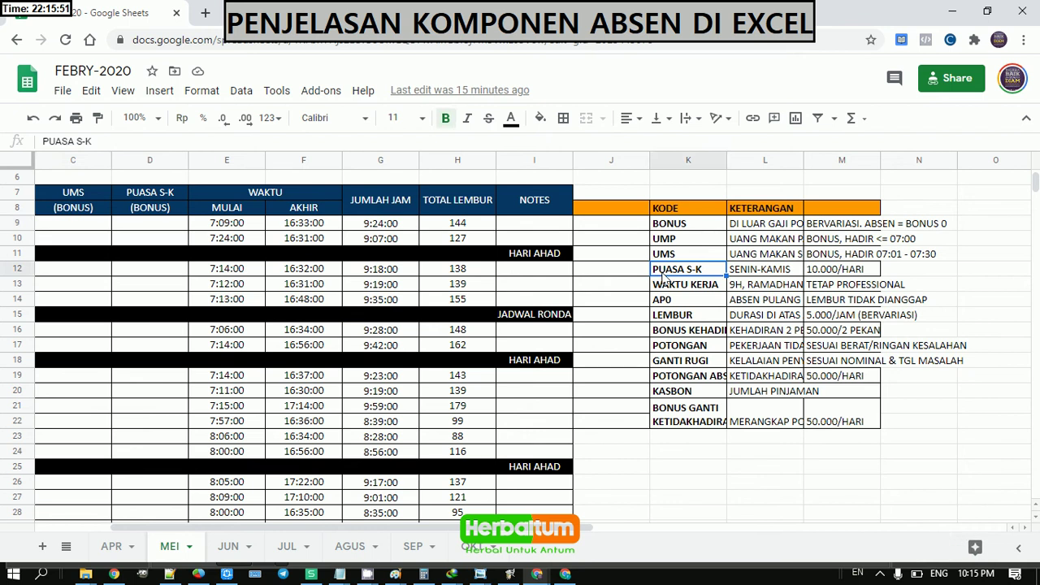
pyautogui.click(750, 277)
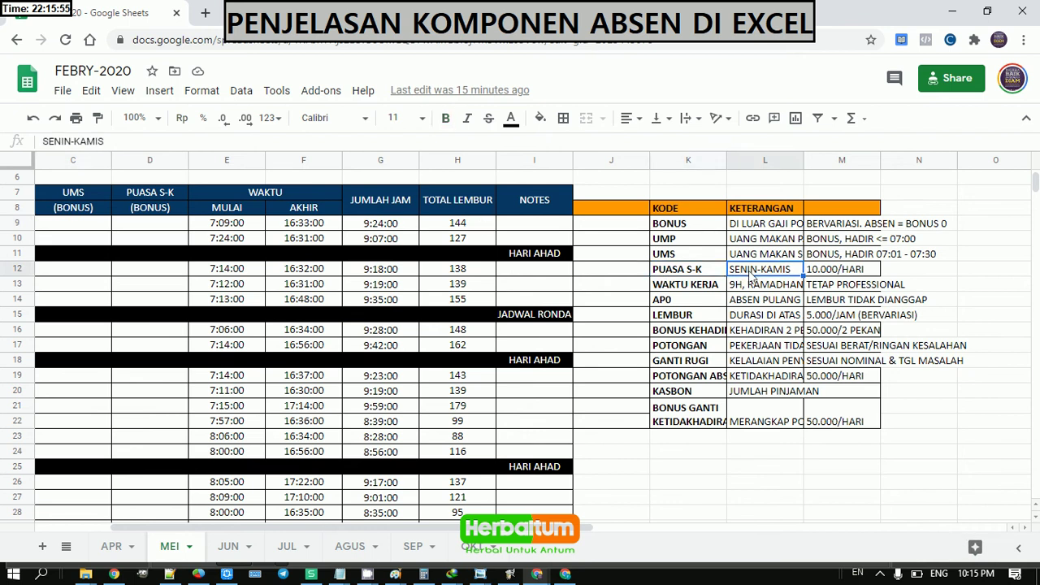
pyautogui.click(840, 273)
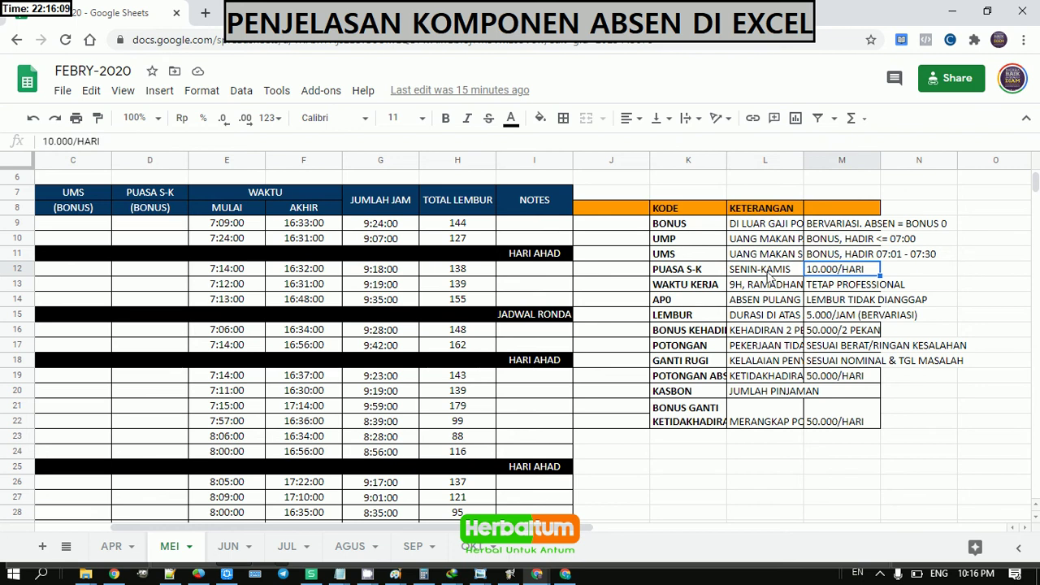
# Step: Show the full WAKTU KERJA description in its cell without changing it, and read the note beside it
pyautogui.click(721, 288)
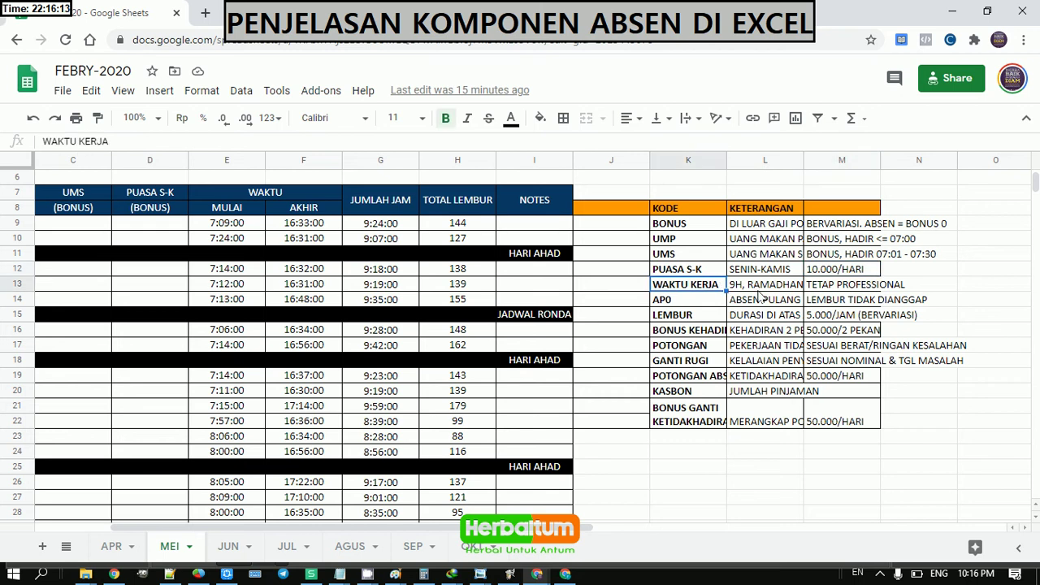
pyautogui.click(742, 288)
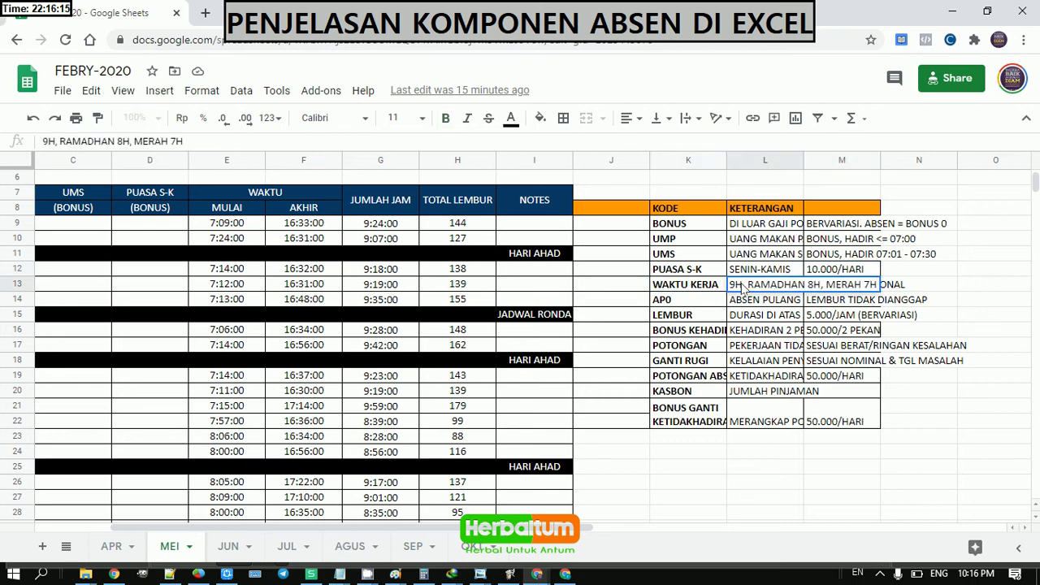
pyautogui.doubleClick(742, 288)
pyautogui.hotkey('ctrl', 'a')
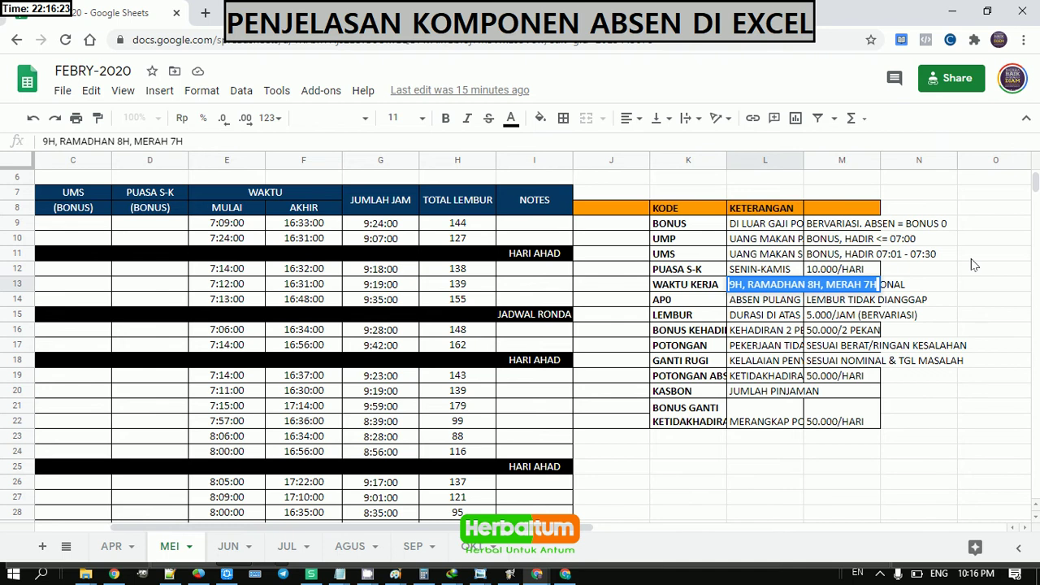
pyautogui.press('Return')
pyautogui.press('Up')
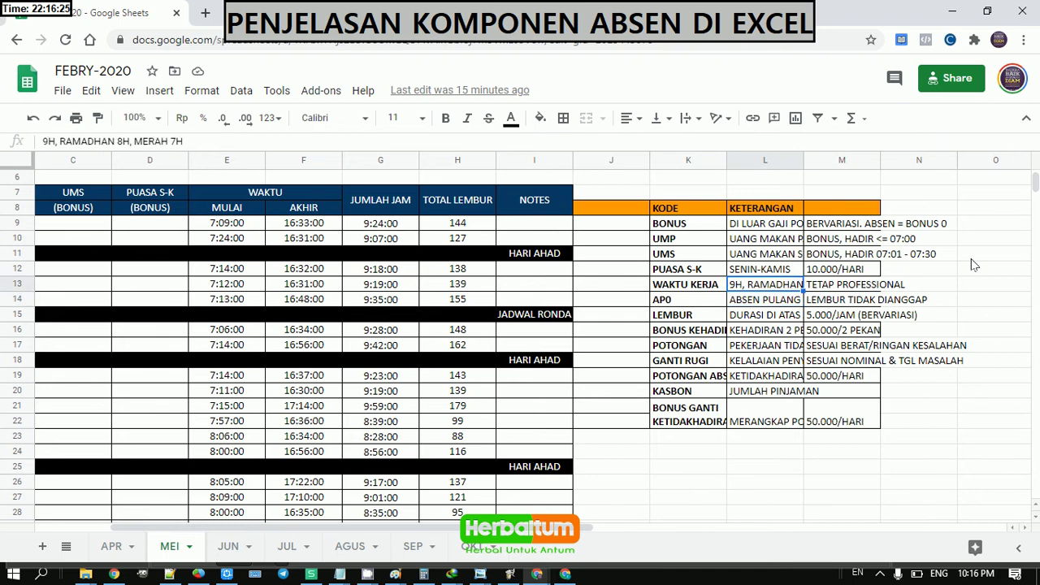
pyautogui.press('Right')
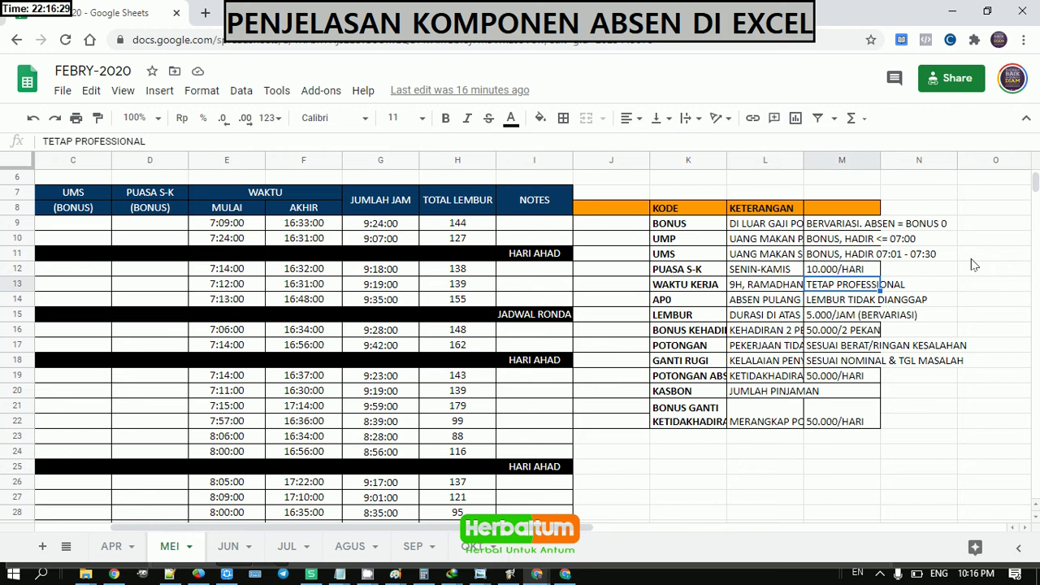
# Step: Recheck the WAKTU KERJA row across its code, description and note cells
pyautogui.press('Left')
pyautogui.press('Right')
pyautogui.press('Left')
pyautogui.press('Left')
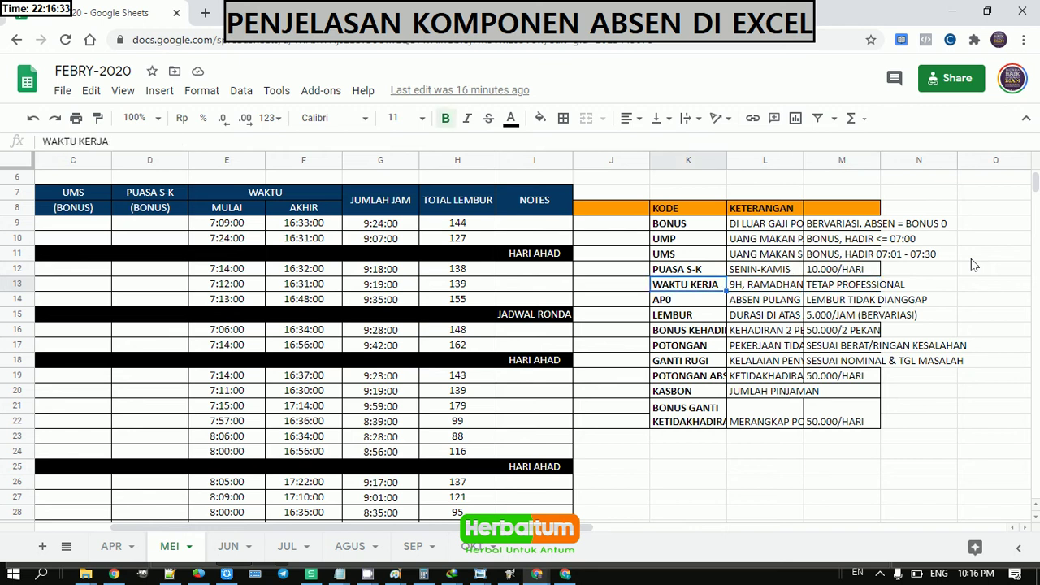
pyautogui.press('Right')
pyautogui.press('Right')
pyautogui.press('Left')
pyautogui.press('Left')
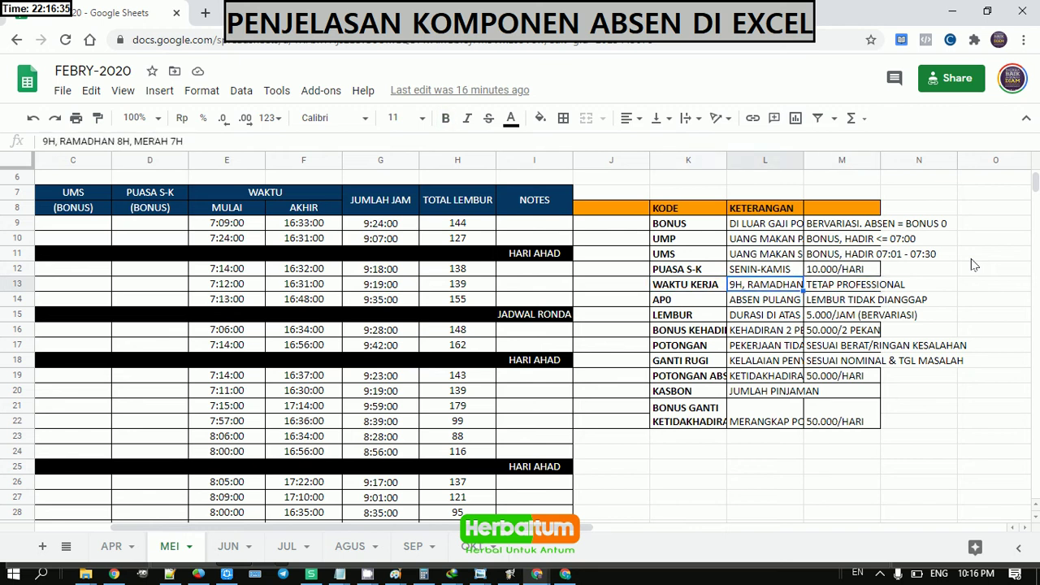
# Step: Read the AP0 code's description and overtime rule in the KODE table
pyautogui.press('Down')
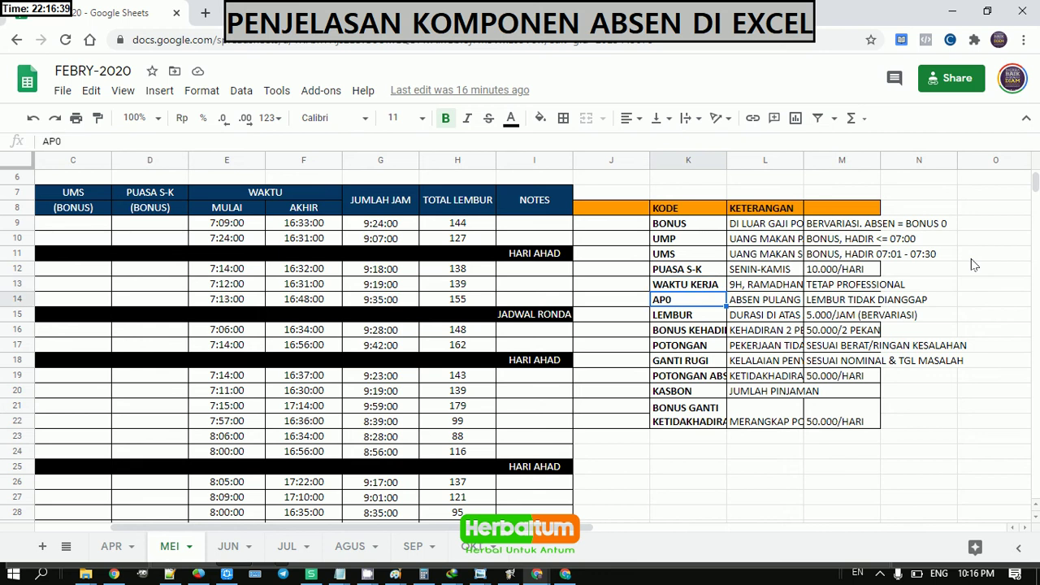
pyautogui.press('Right')
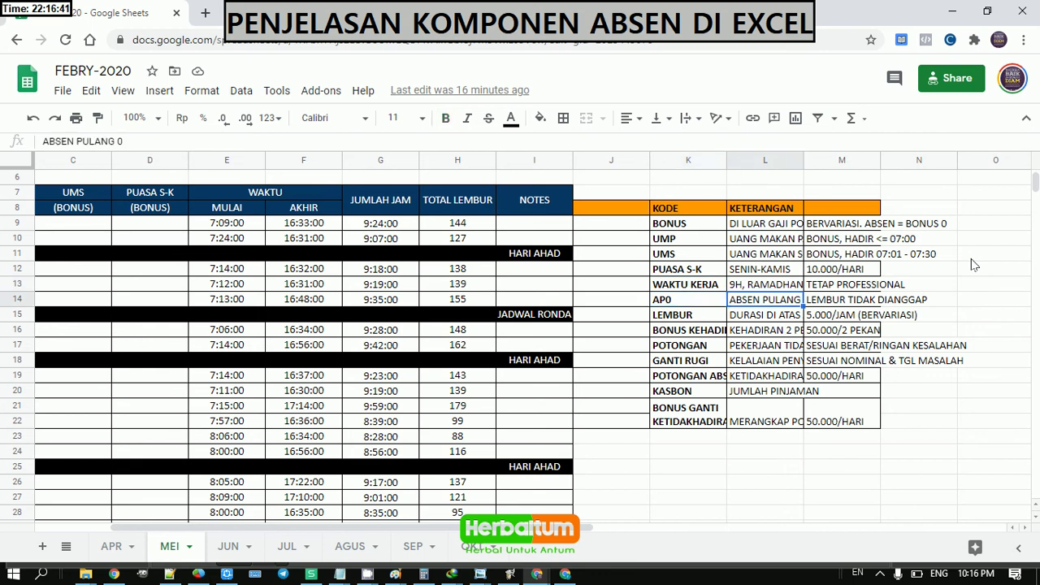
pyautogui.press('Return')
pyautogui.press('Return')
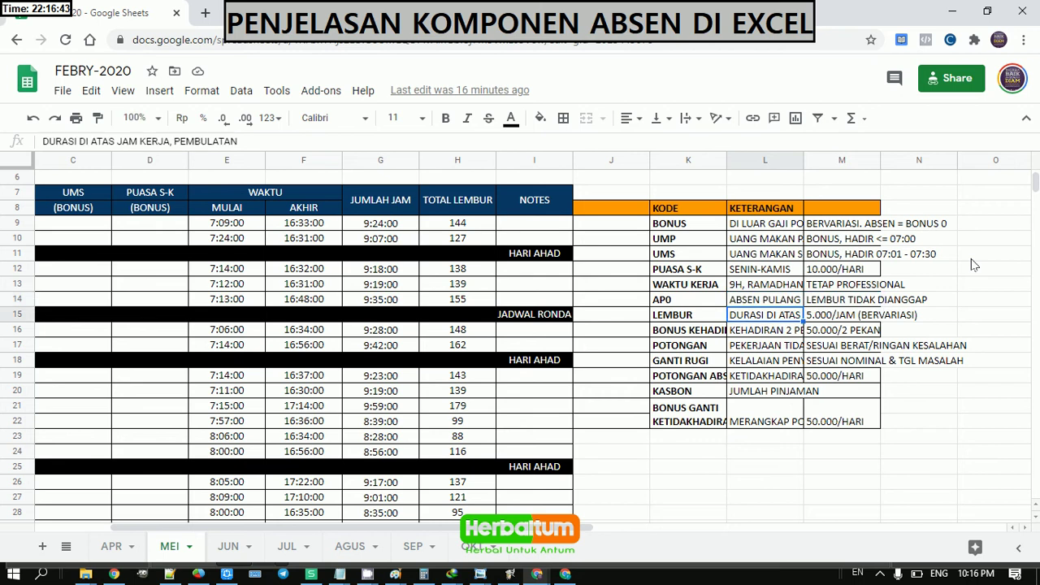
pyautogui.press('Up')
pyautogui.press('Right')
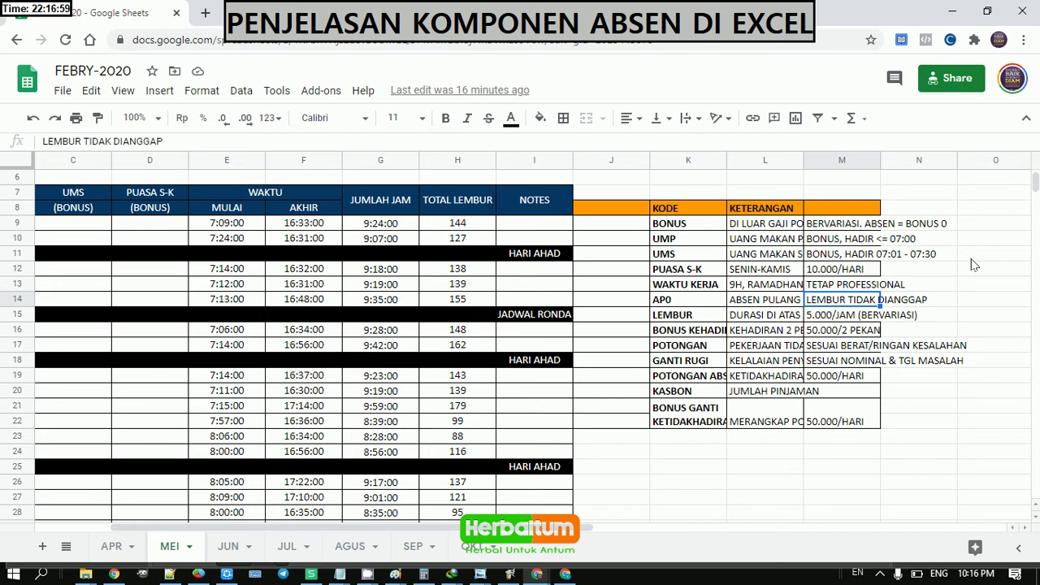
pyautogui.press('Left')
pyautogui.press('Left')
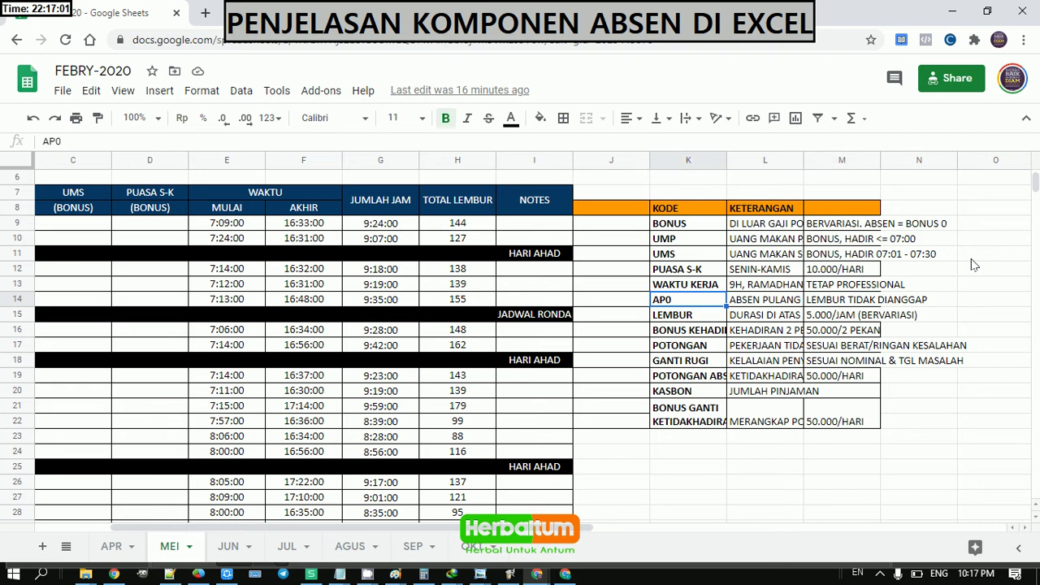
pyautogui.press('Right')
pyautogui.press('Right')
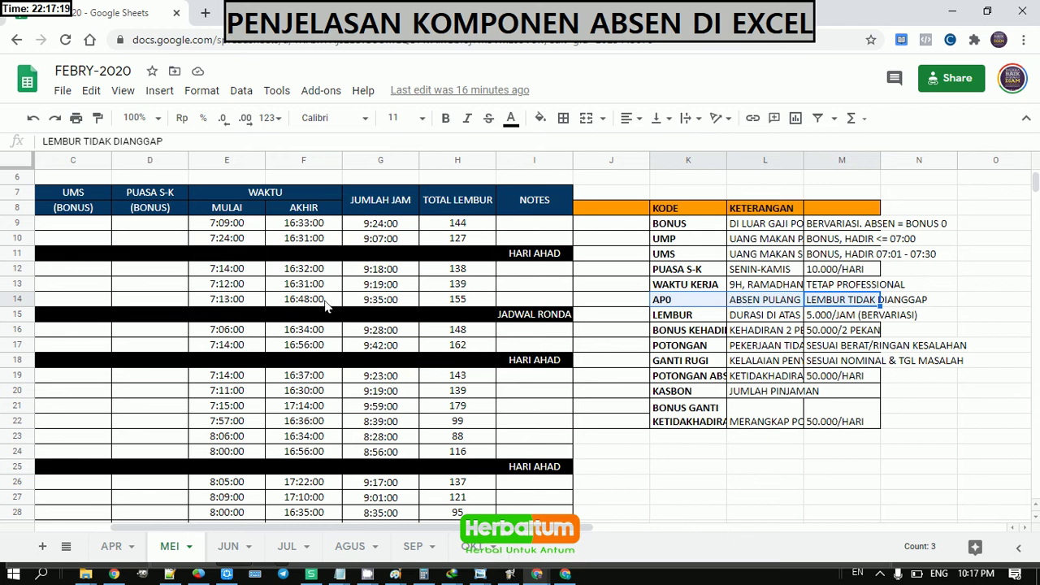
# Step: Locate the LEMBUR code and recheck the full AP0 description in the row above it
pyautogui.scroll(-1, 683, 306)
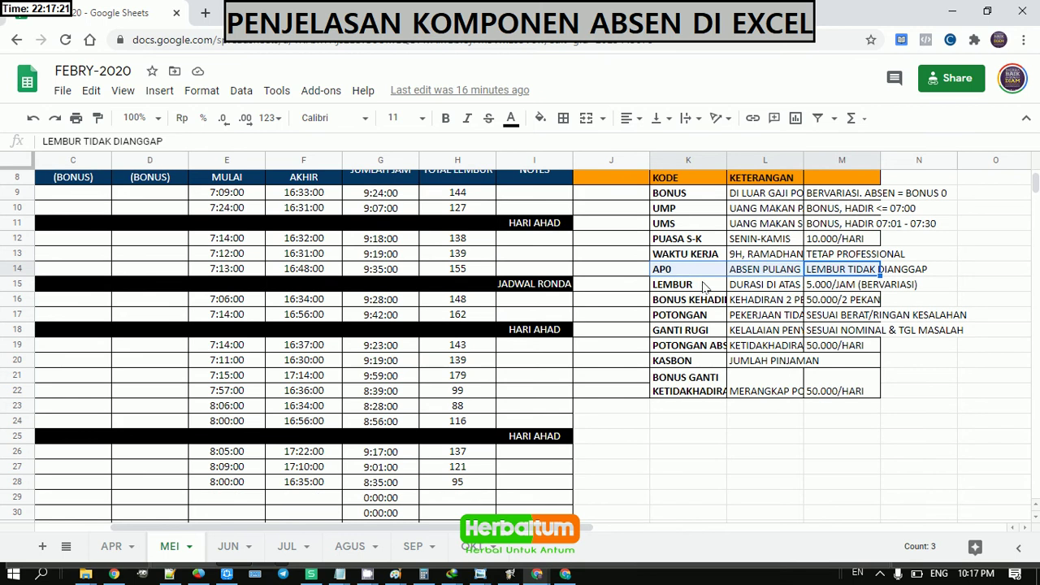
pyautogui.click(705, 287)
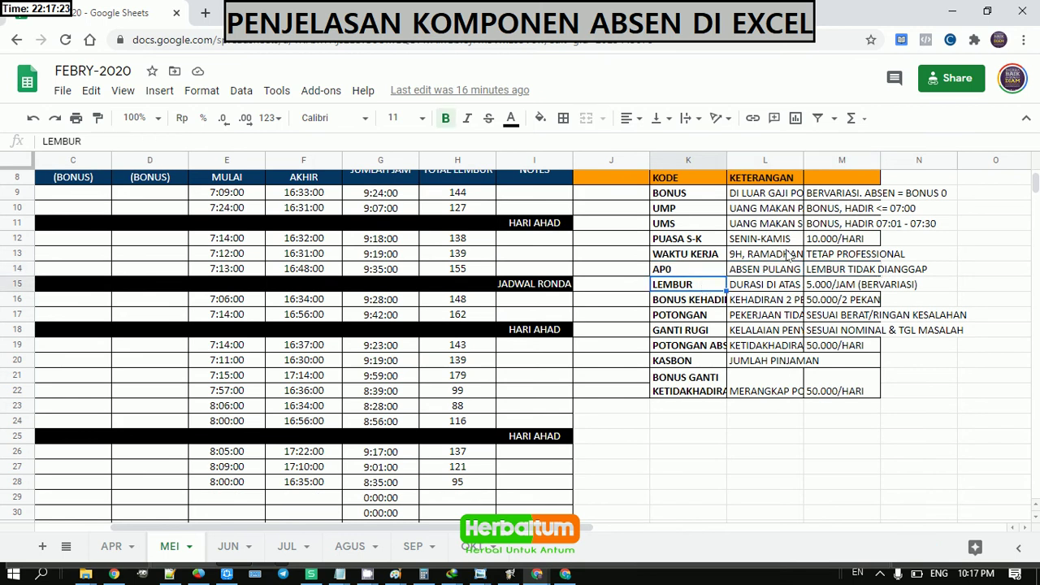
pyautogui.doubleClick(772, 274)
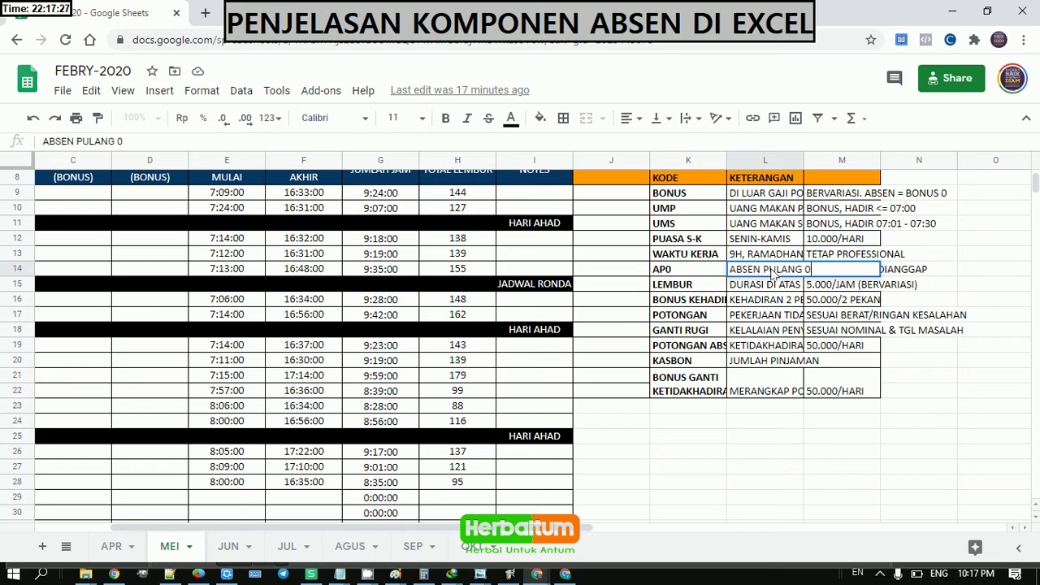
pyautogui.click(700, 271)
# Step: Show the full LEMBUR description in its cell without changing it, and read its hourly rate
pyautogui.click(736, 291)
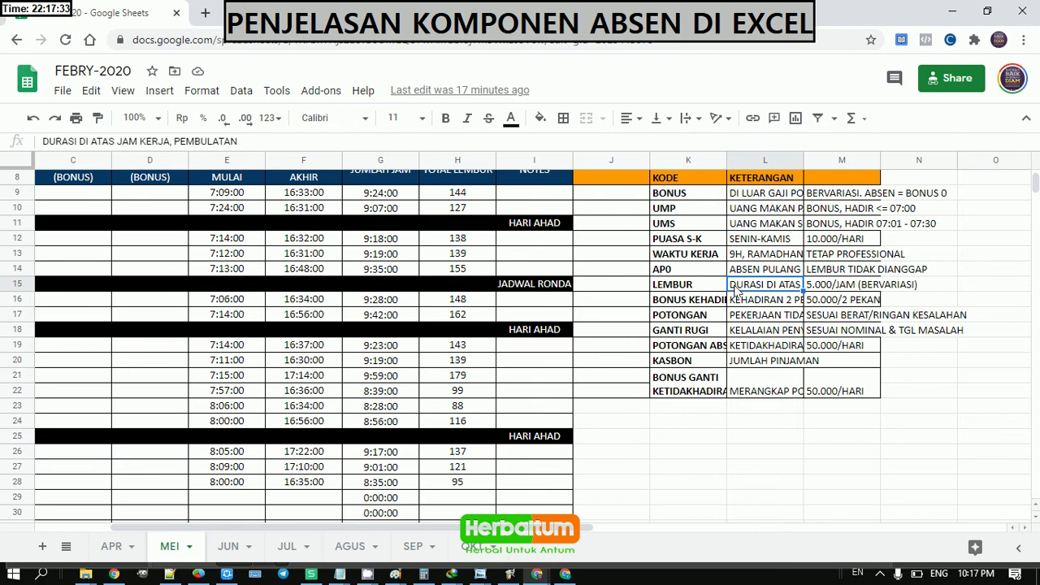
pyautogui.doubleClick(736, 291)
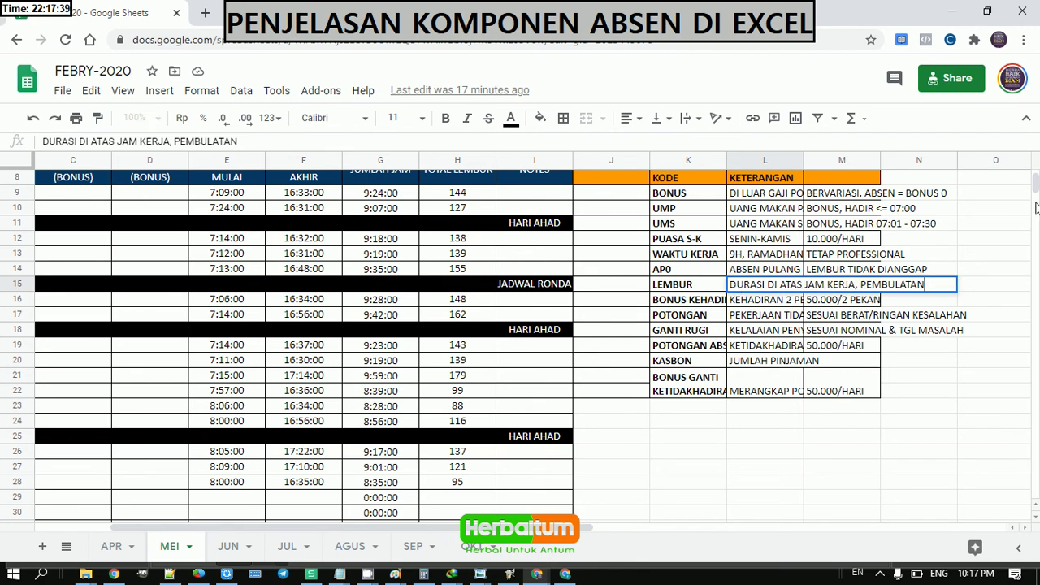
pyautogui.hotkey('ctrl', 'a')
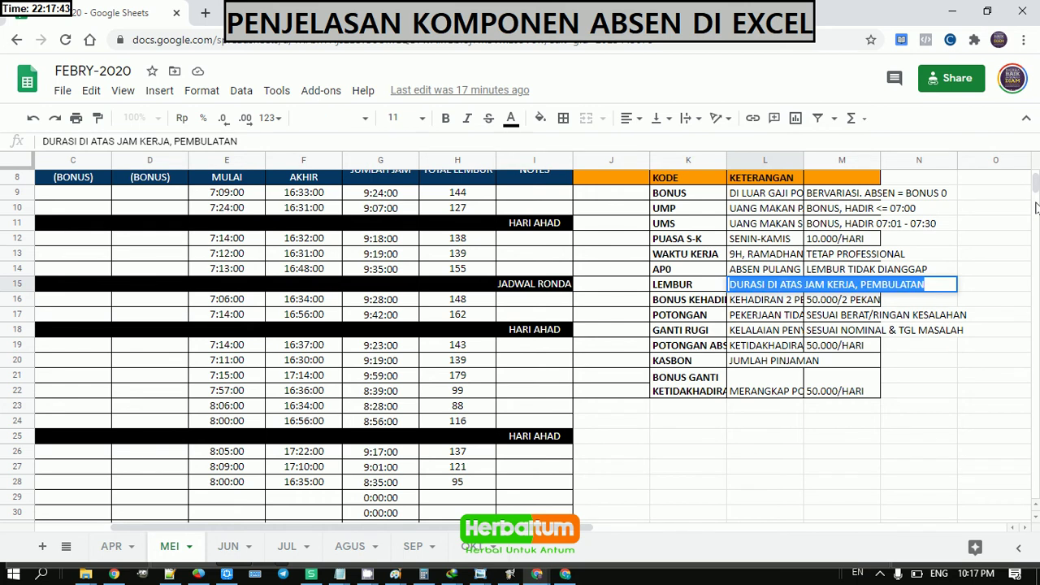
pyautogui.press('Return')
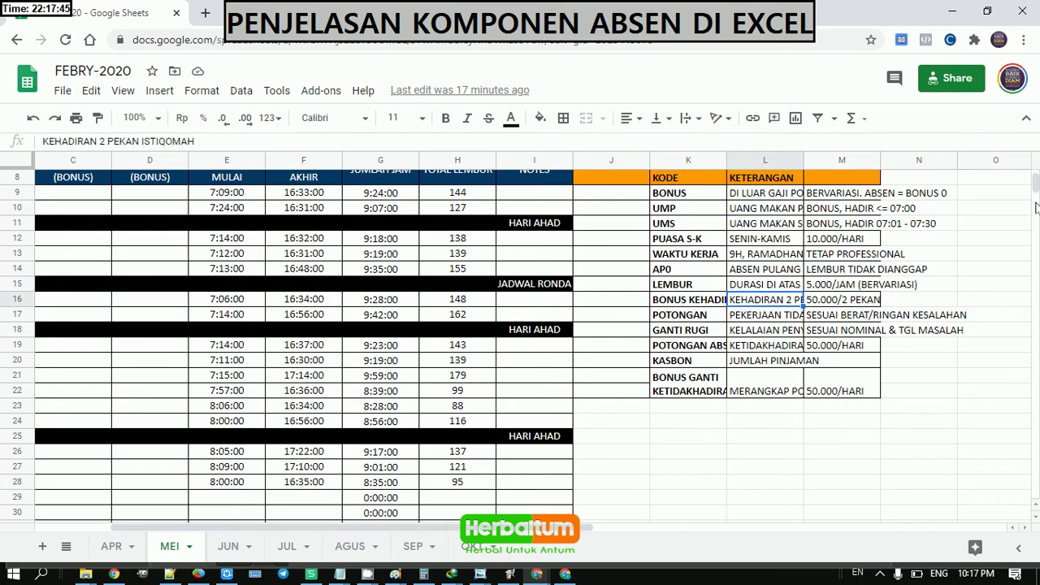
pyautogui.press('Up')
pyautogui.press('Right')
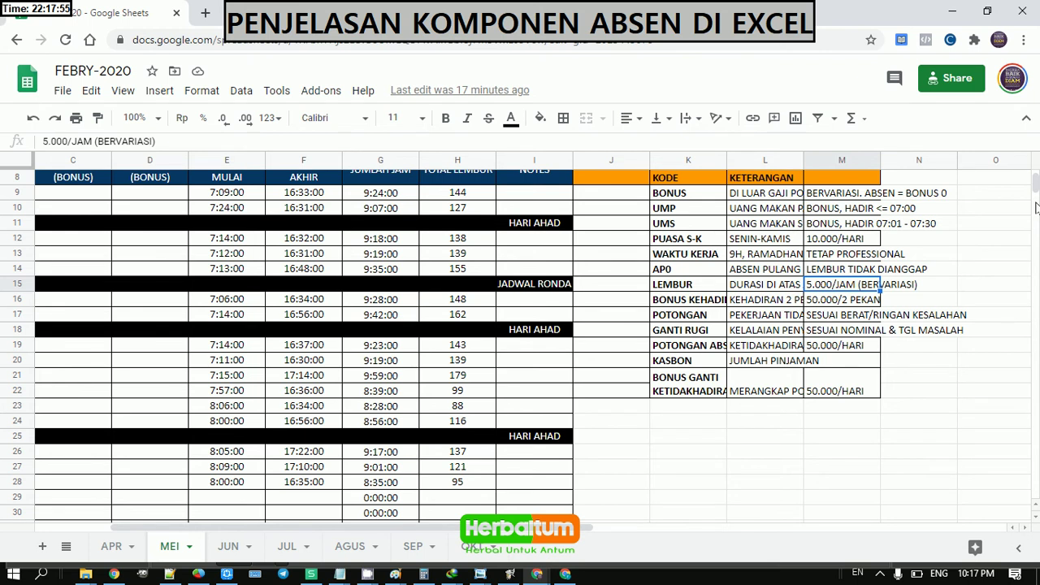
pyautogui.press('Left')
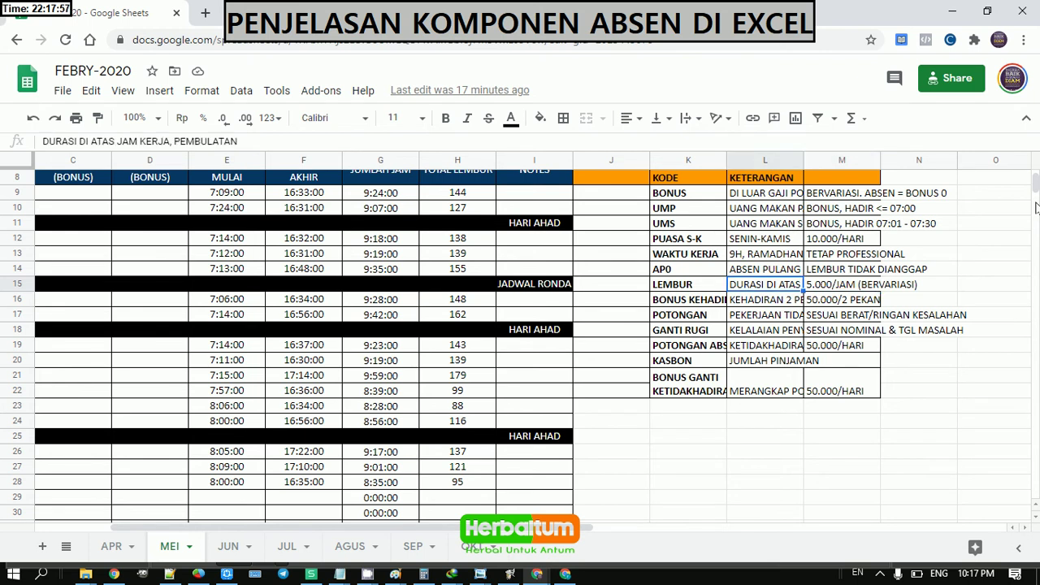
pyautogui.press('Right')
# Step: Read the BONUS KEHADIRAN code's description and bonus amount in the KODE table
pyautogui.press('Down')
pyautogui.press('Left')
pyautogui.press('Left')
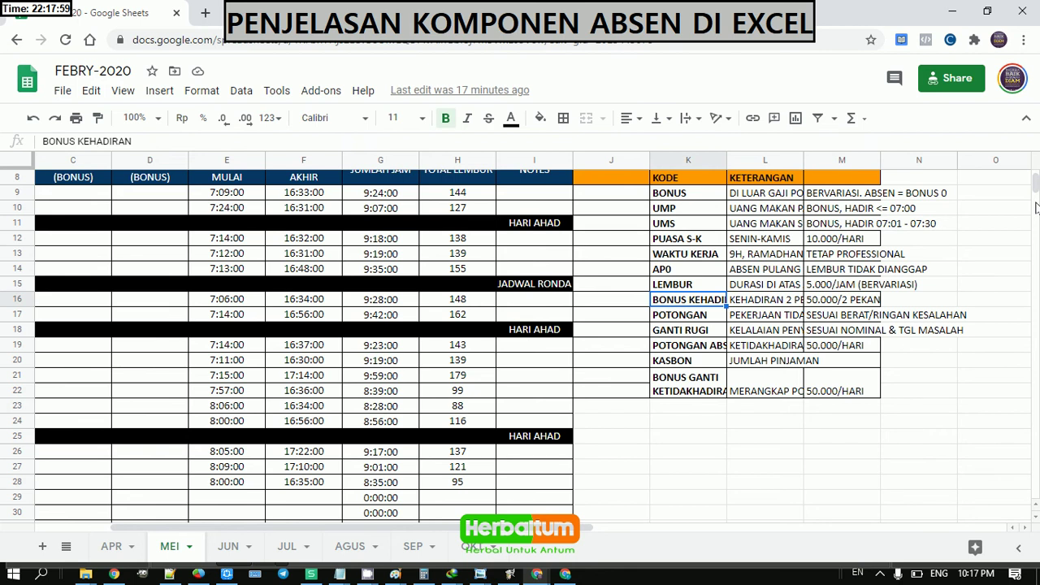
pyautogui.press('Right')
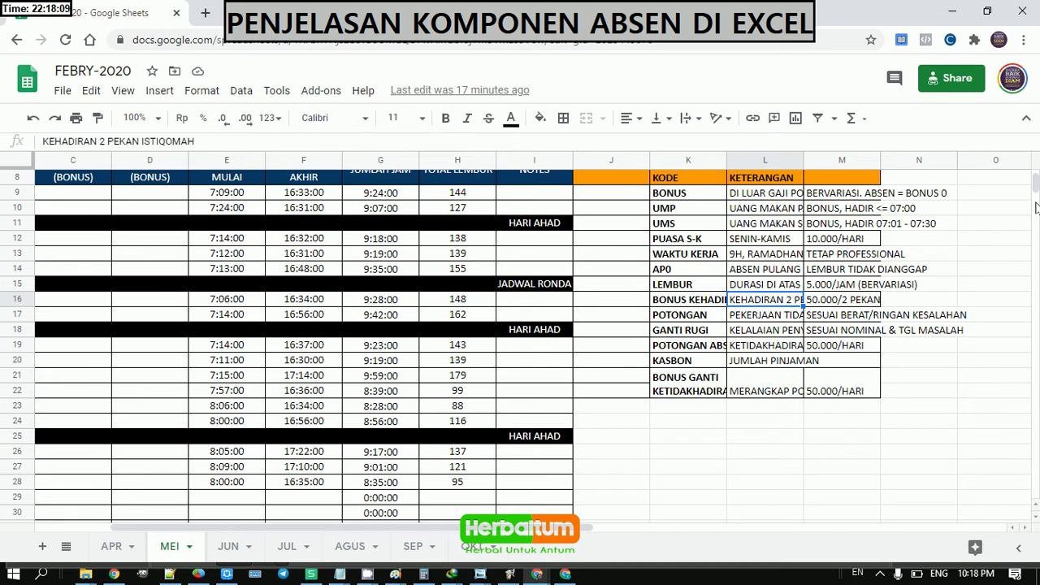
pyautogui.press('Right')
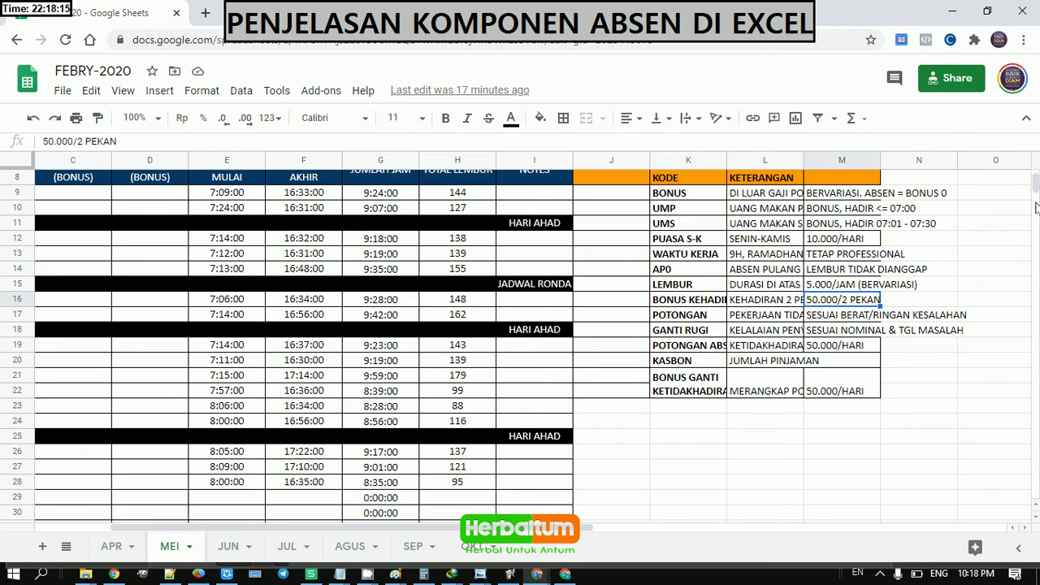
# Step: Read the POTONGAN code's description and deduction rule in the KODE table
pyautogui.press('Down')
pyautogui.press('Left')
pyautogui.press('Left')
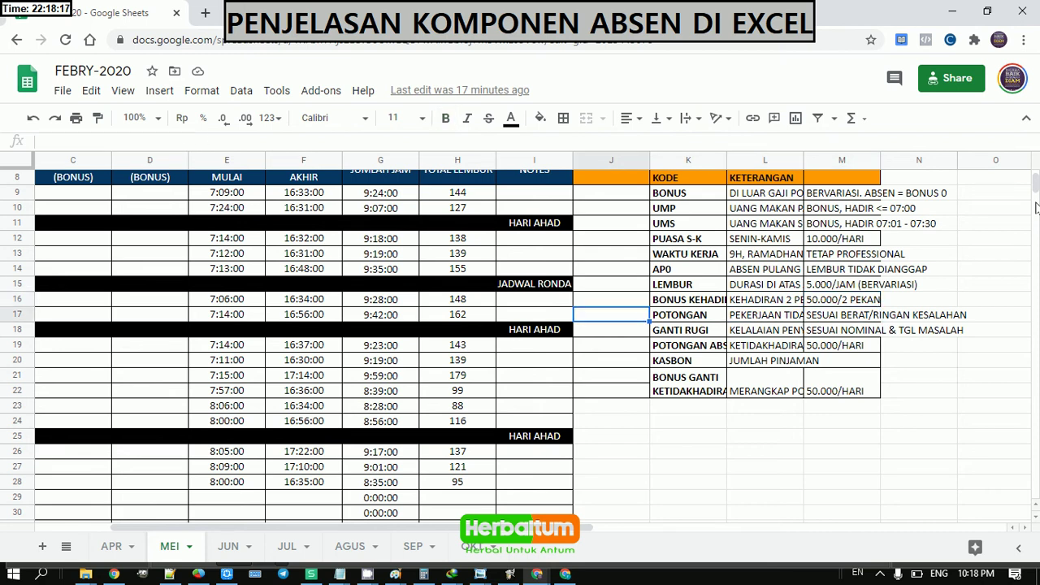
pyautogui.press('Right')
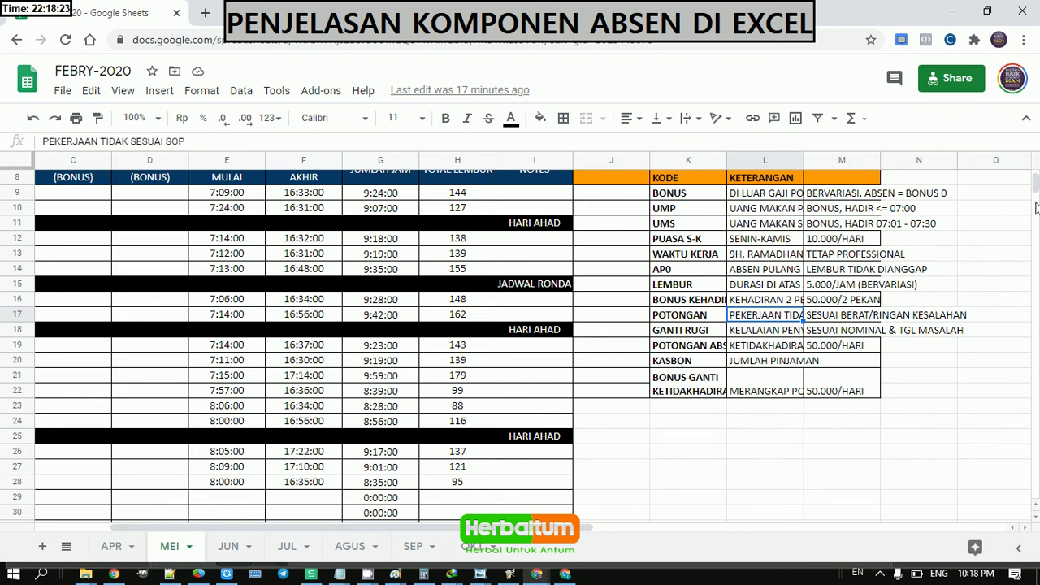
pyautogui.press('Right')
pyautogui.press('Left')
pyautogui.press('Right')
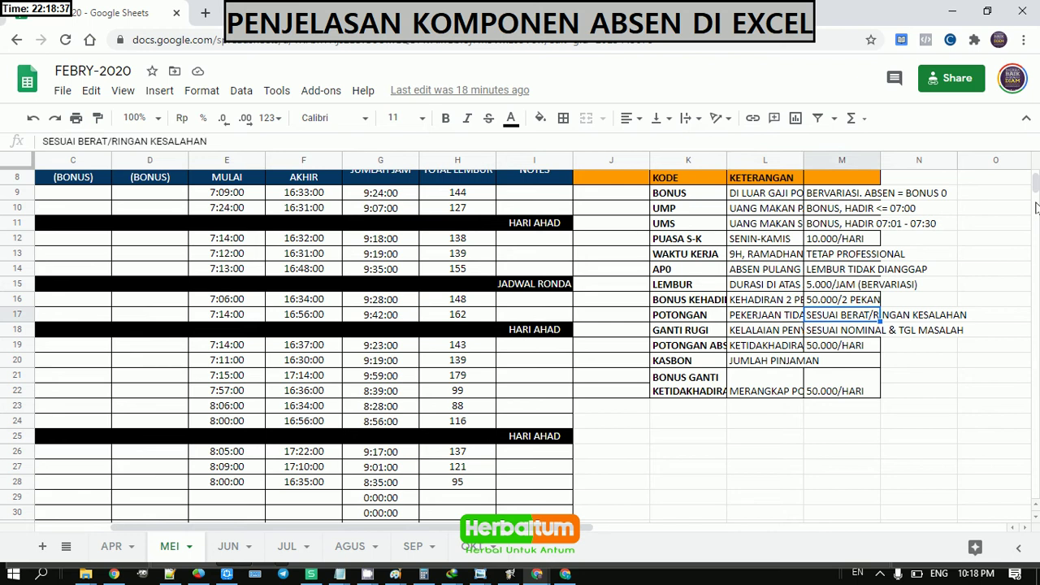
# Step: Compare the POTONGAN code with the GANTI RUGI code below it, rechecking the POTONGAN description
pyautogui.press('Left')
pyautogui.press('Left')
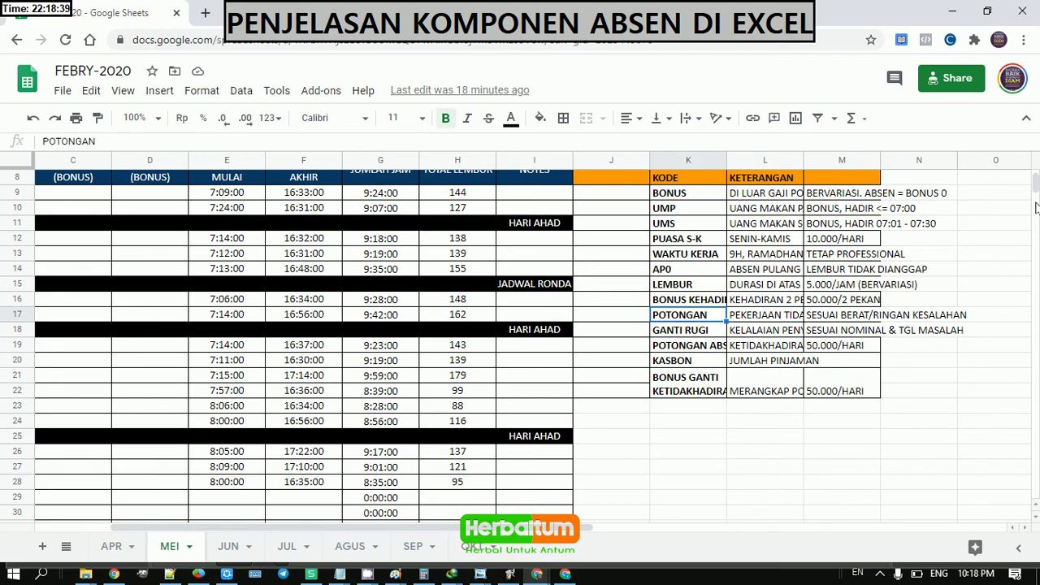
pyautogui.press('Down')
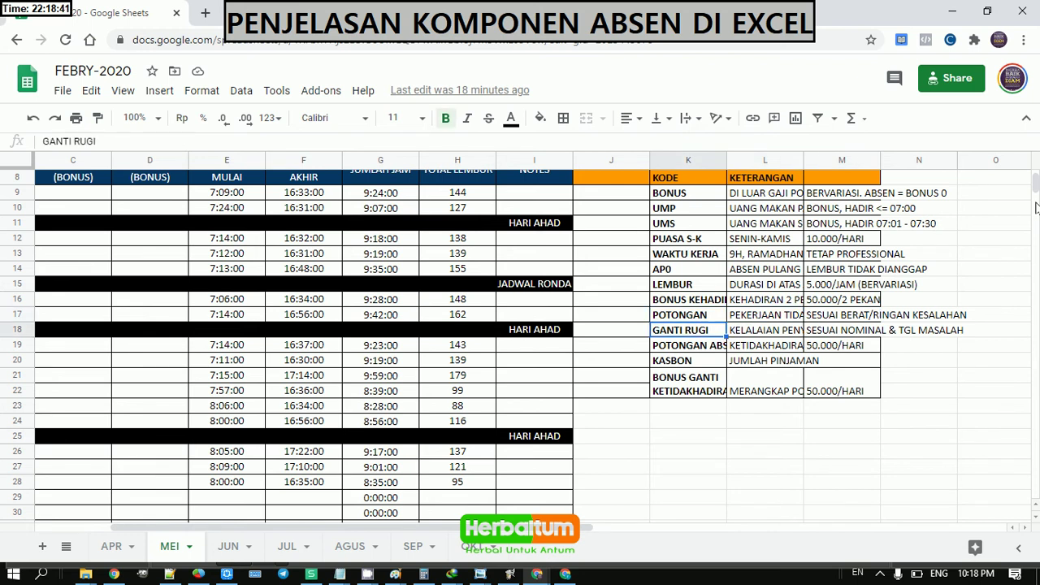
pyautogui.press('Up')
pyautogui.press('Right')
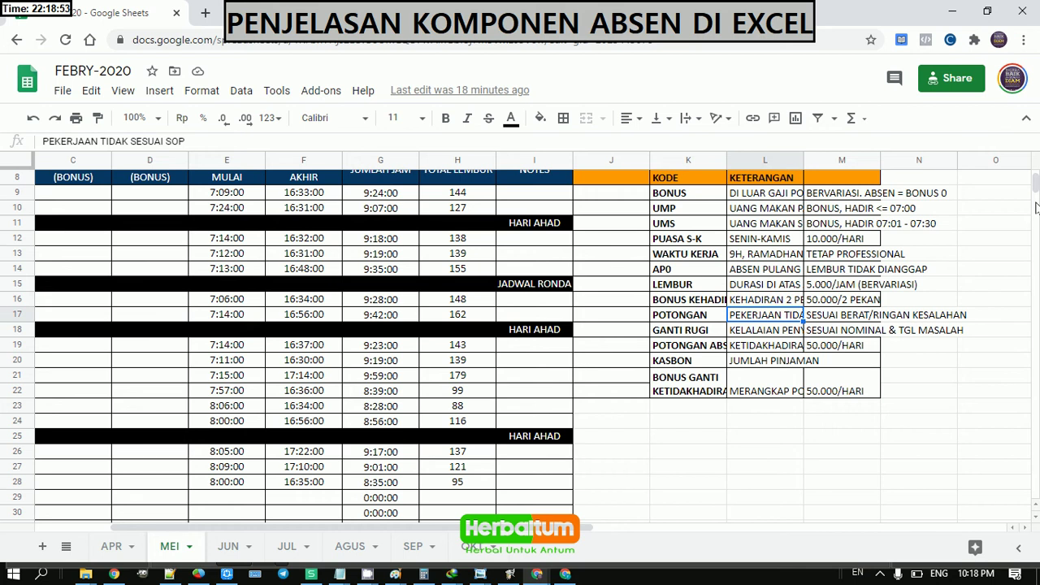
pyautogui.press('Left')
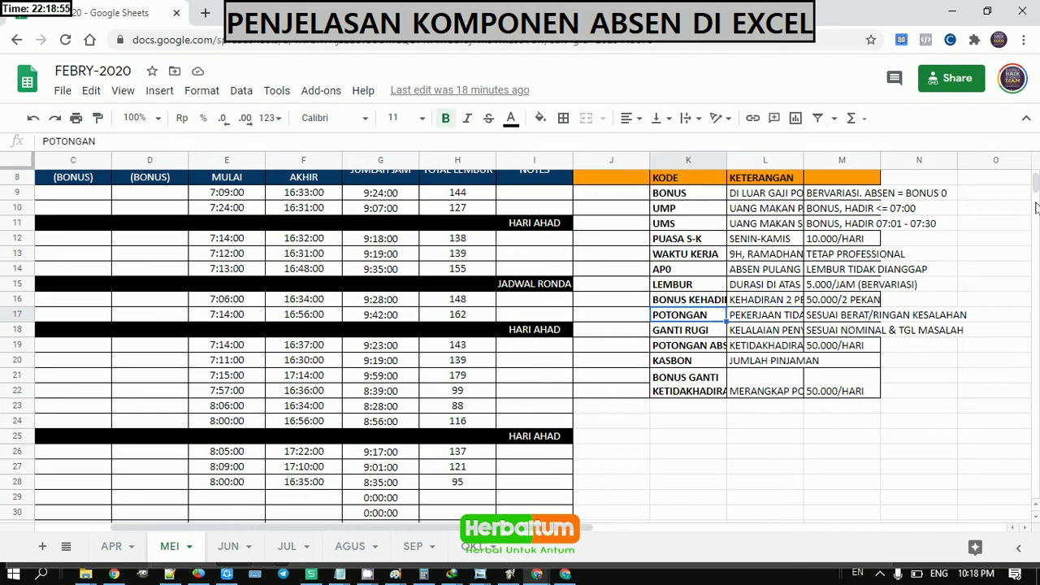
pyautogui.press('Down')
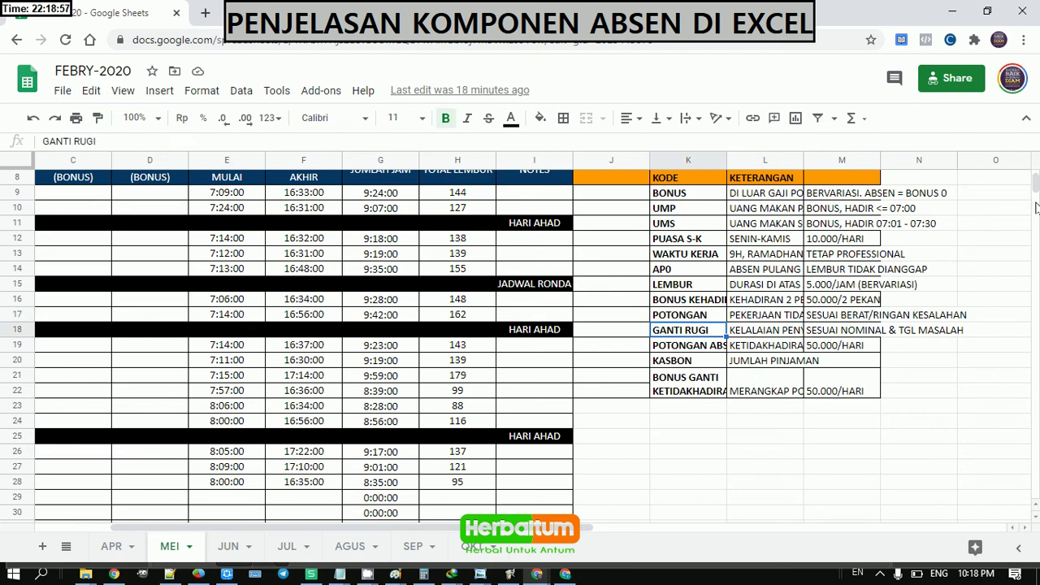
# Step: Highlight the POTONGAN code with its description, followed by the GANTI RUGI code with its description
pyautogui.press('Up')
pyautogui.hotkey('shift', 'Right')
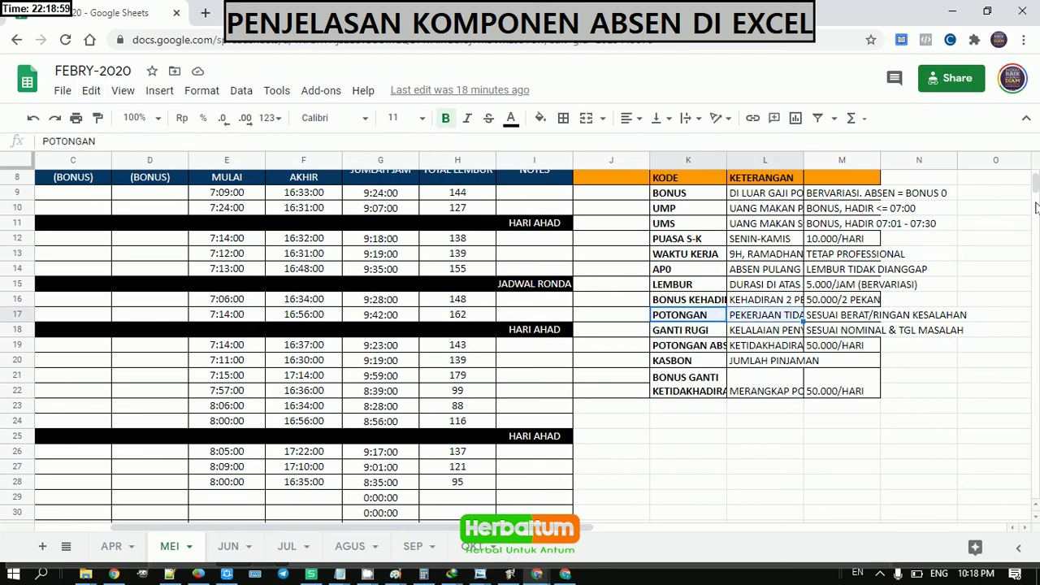
pyautogui.hotkey('shift', 'Right')
pyautogui.hotkey('shift', 'Left')
pyautogui.press('Down')
pyautogui.hotkey('shift', 'Right')
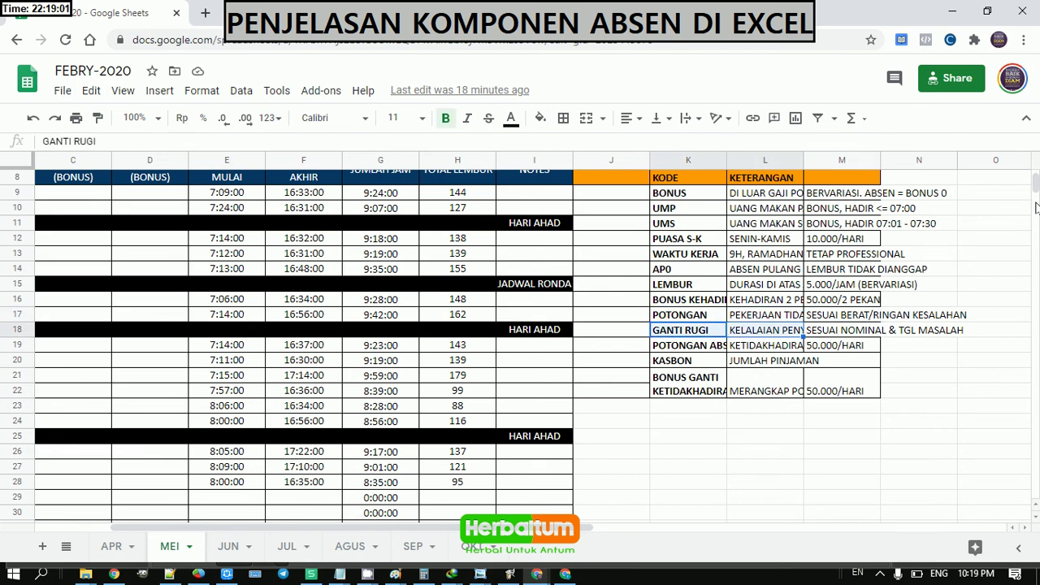
# Step: Compare the full descriptions of GANTI RUGI and POTONGAN
pyautogui.press('Right')
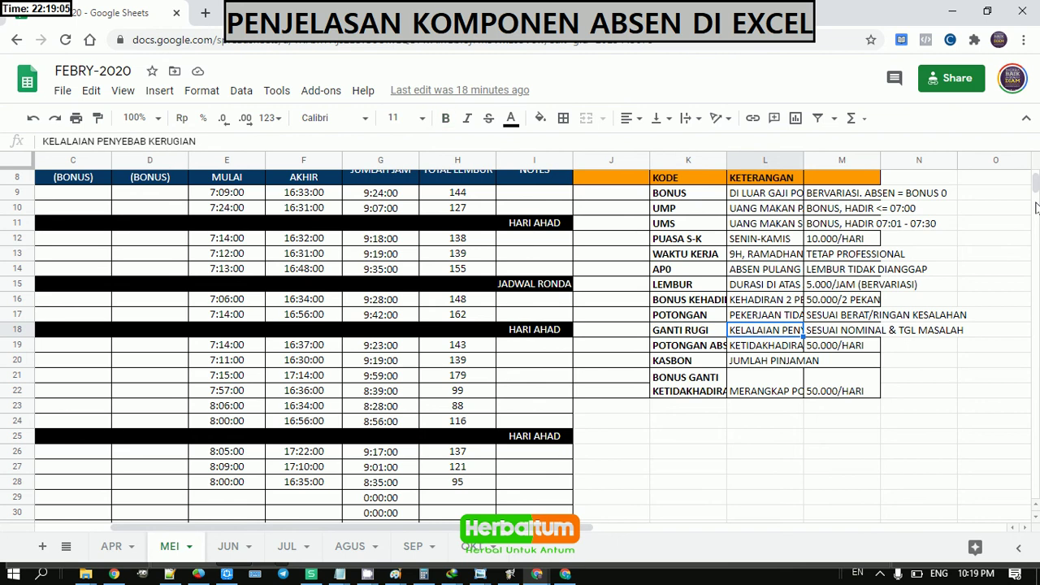
pyautogui.press('Up')
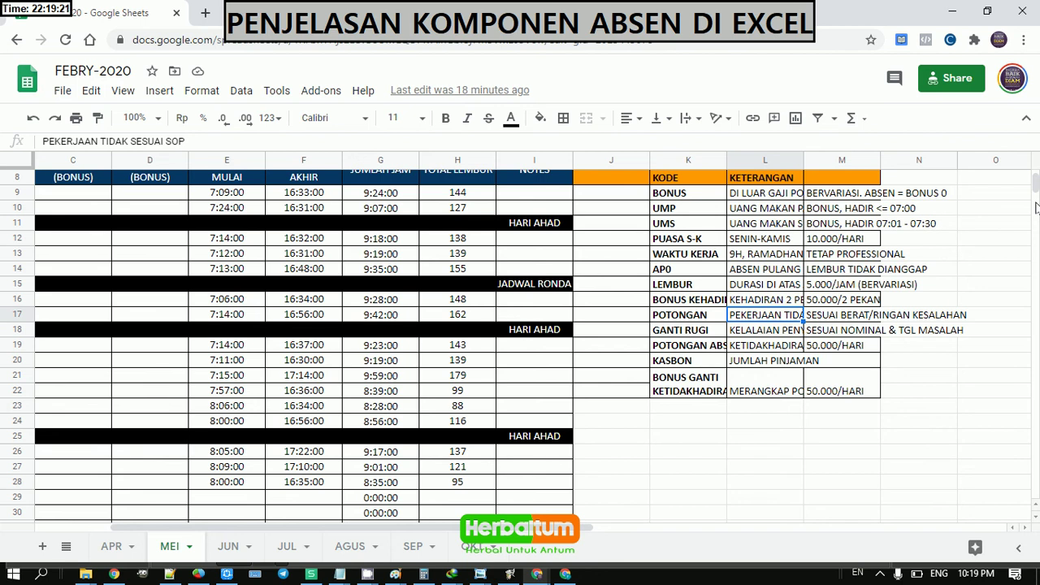
pyautogui.press('Down')
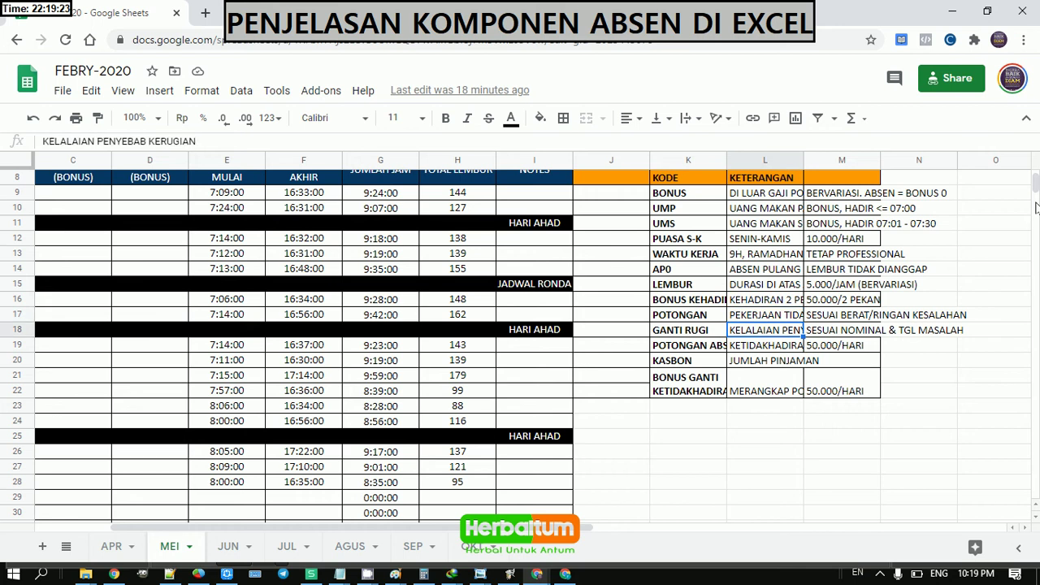
pyautogui.press('Up')
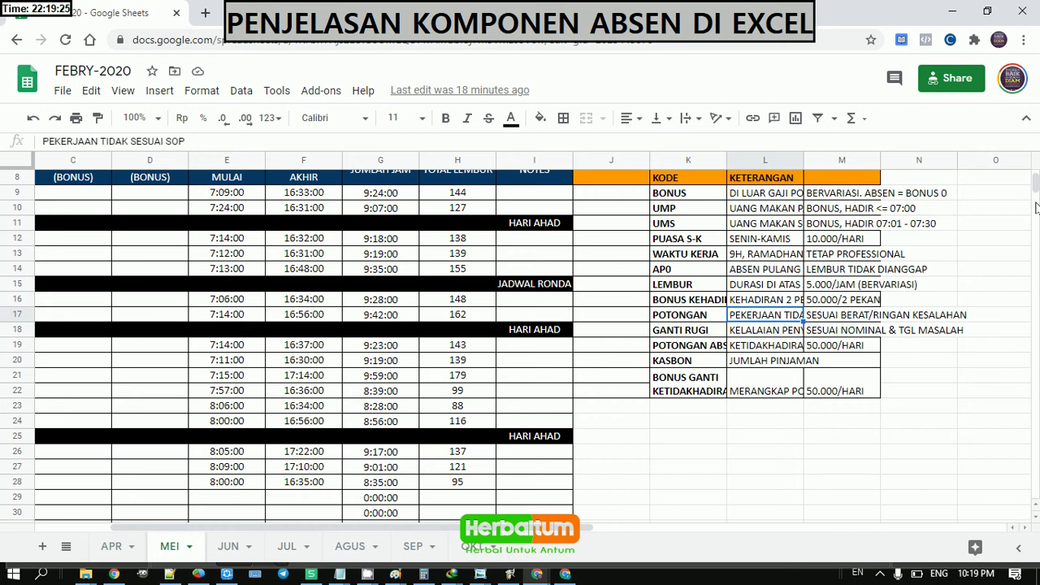
# Step: Highlight the POTONGAN row across its code, description and rule, and narrow the selection to the code and description
pyautogui.press('Left')
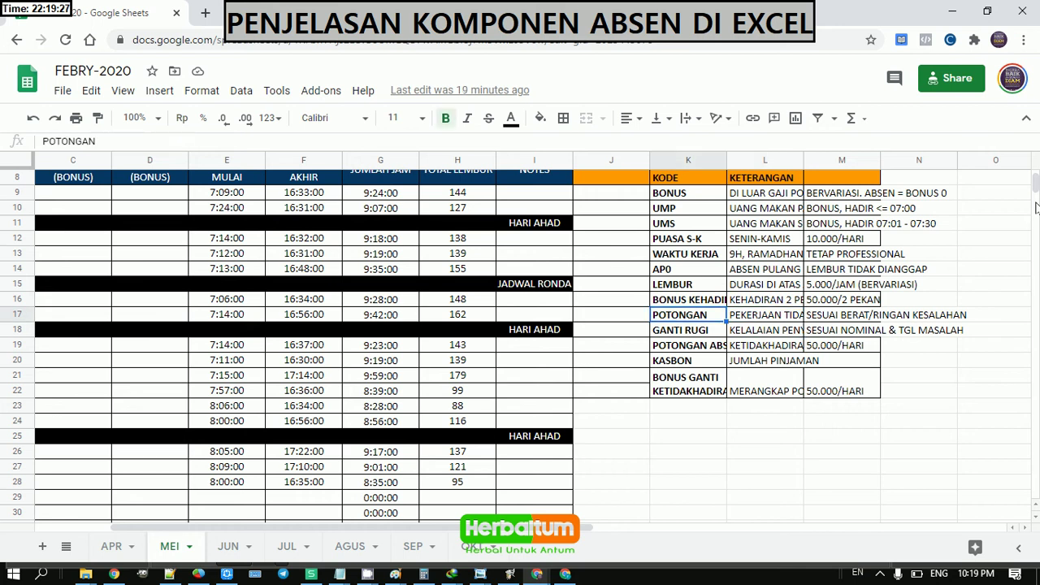
pyautogui.hotkey('shift', 'Right')
pyautogui.hotkey('shift', 'Right')
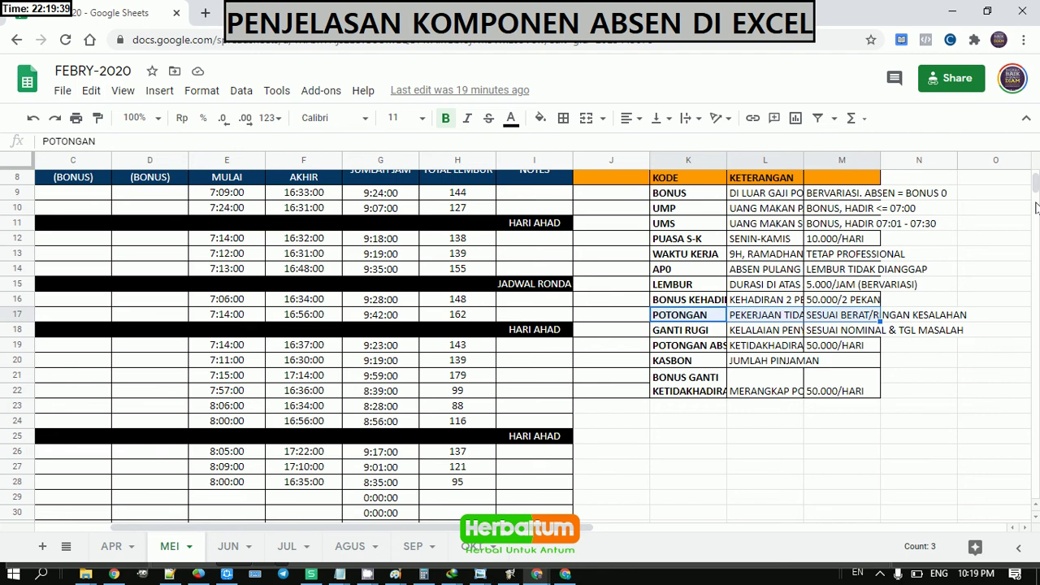
pyautogui.hotkey('shift', 'Left')
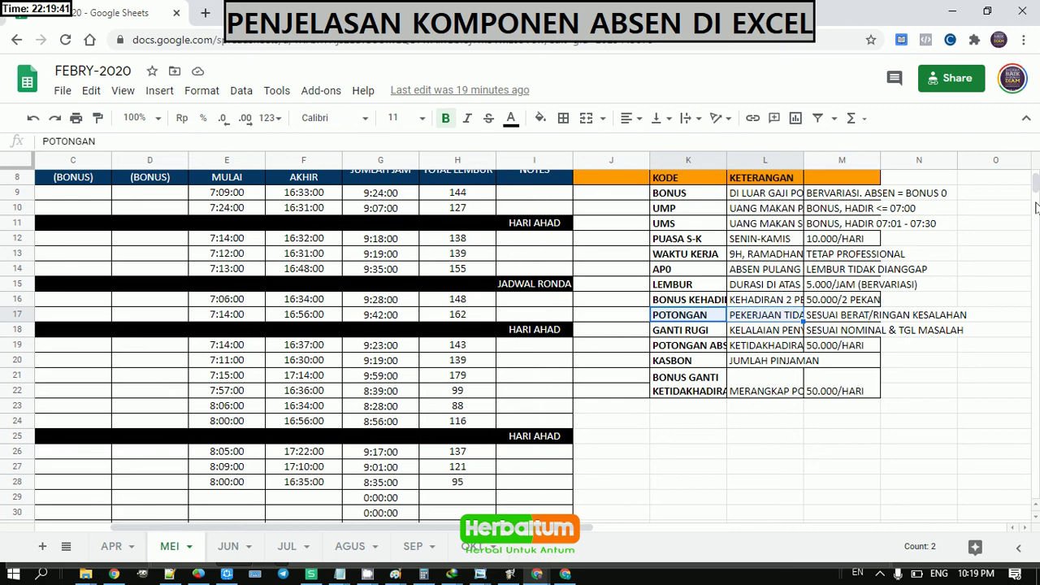
# Step: Highlight the GANTI RUGI row across its code, description and rule, and decline turning on Filter Keys
pyautogui.press('Down')
pyautogui.hotkey('shift', 'Right')
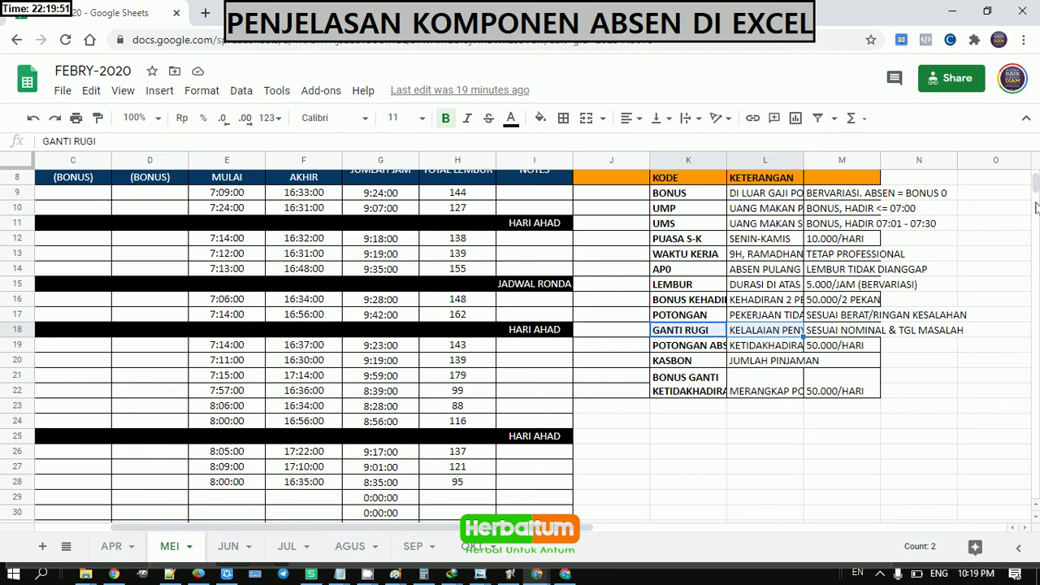
pyautogui.hotkey('shift', 'Right')
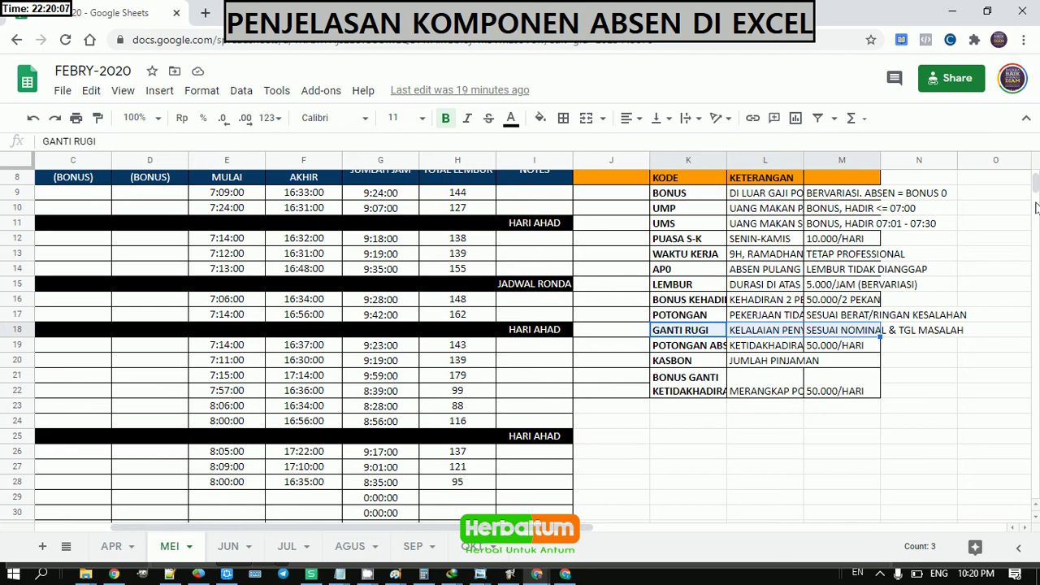
pyautogui.press('shift')
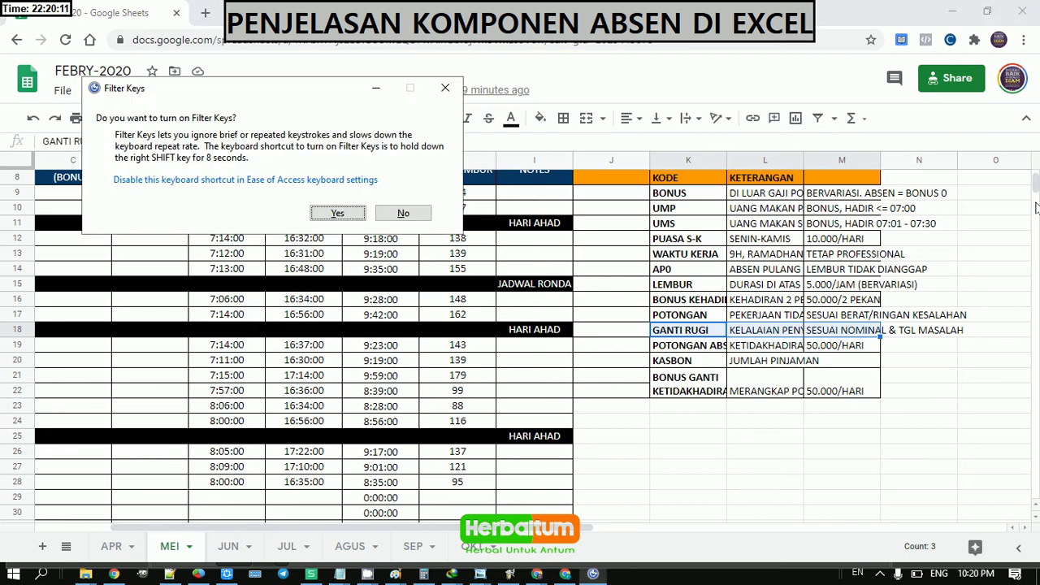
pyautogui.click(404, 215)
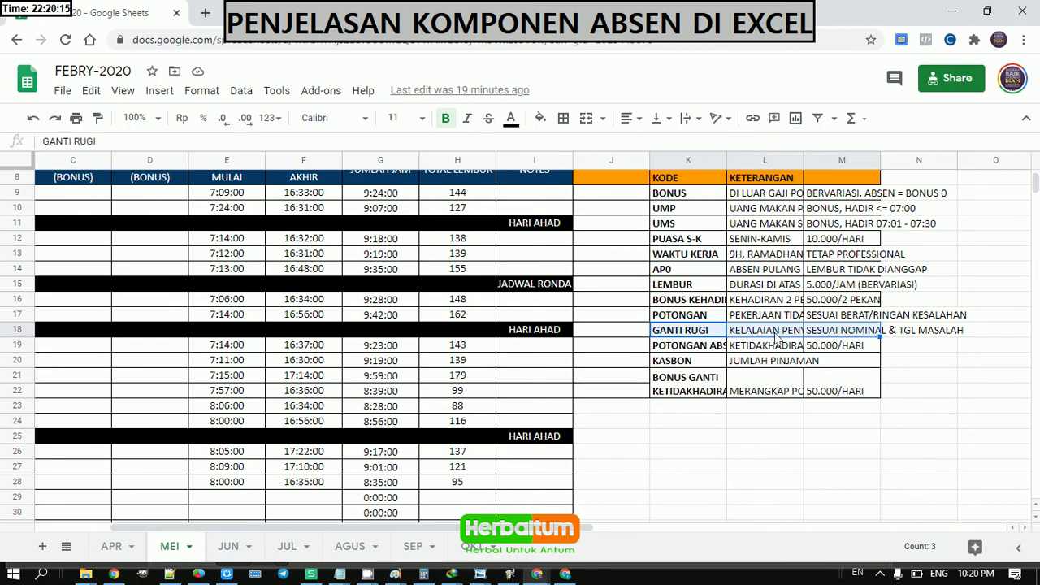
# Step: Reread the GANTI RUGI code and show its full description inside the cell
pyautogui.scroll(-1, 766, 329)
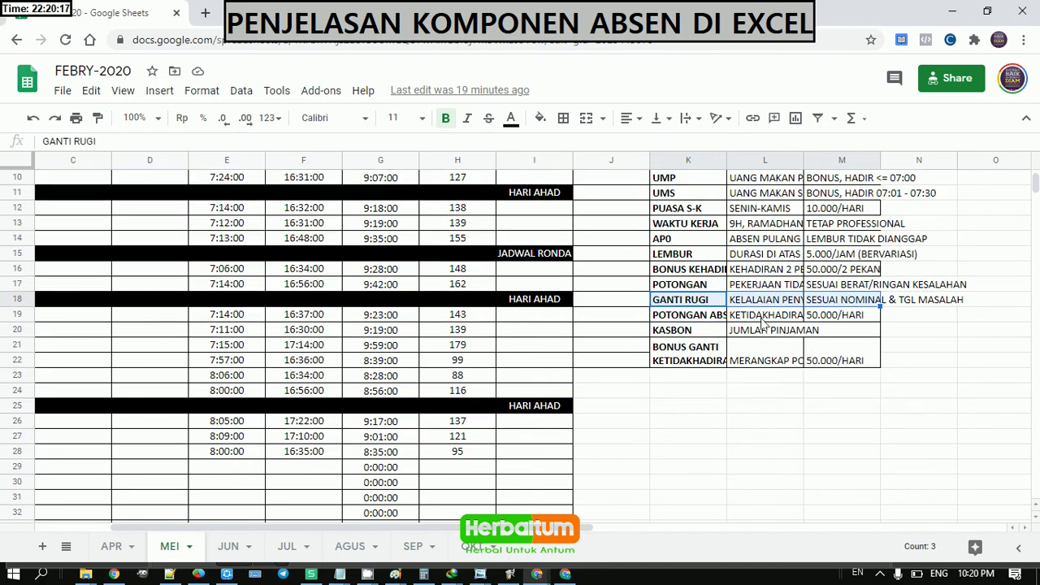
pyautogui.click(768, 301)
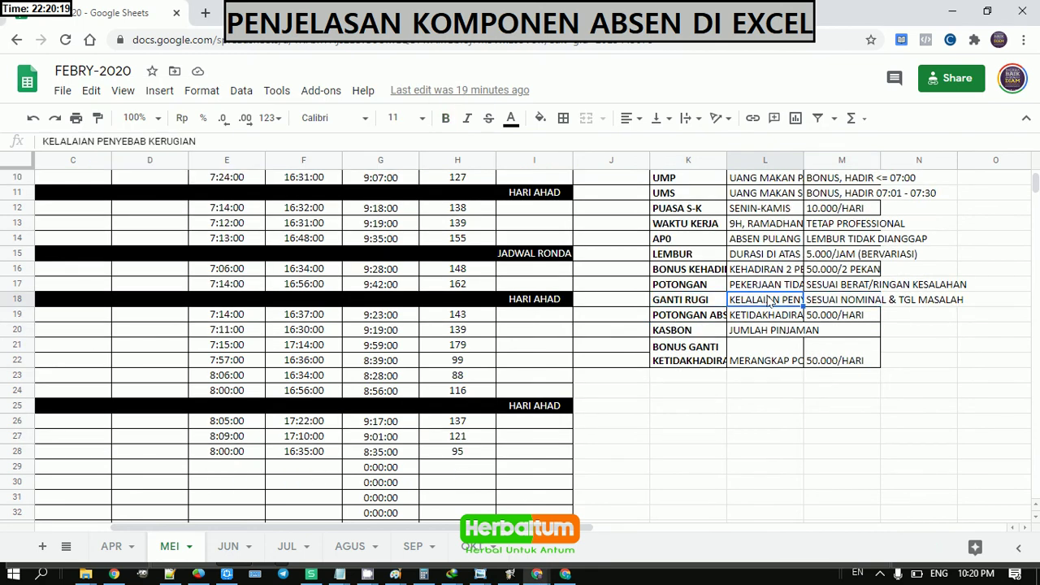
pyautogui.click(707, 307)
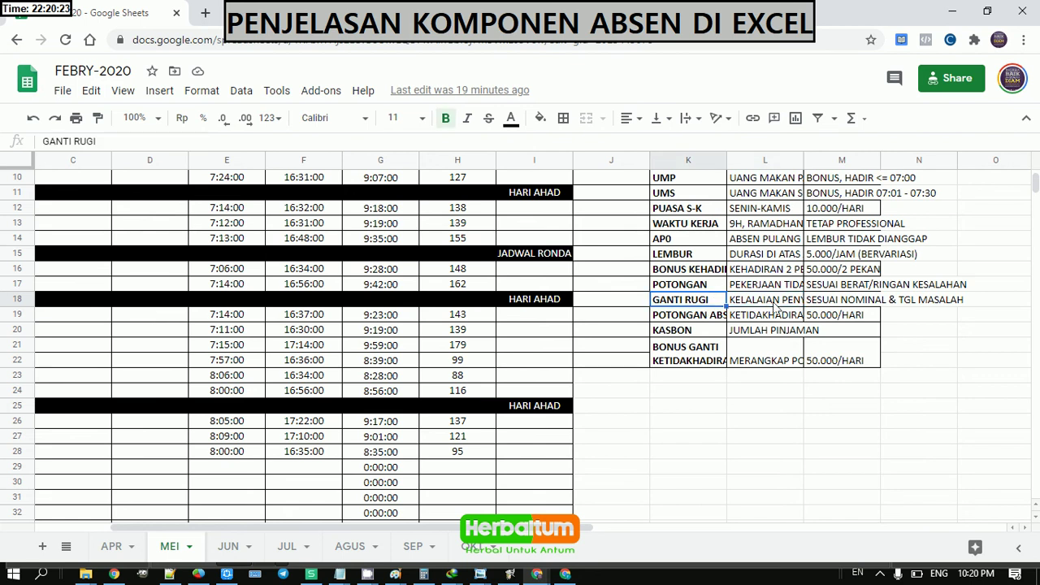
pyautogui.click(776, 305)
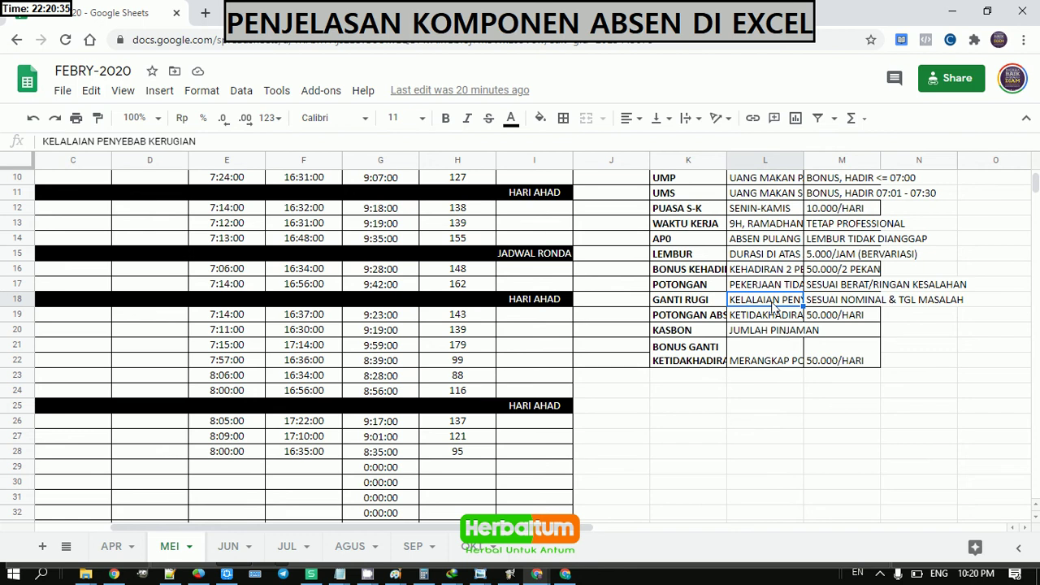
pyautogui.doubleClick(773, 304)
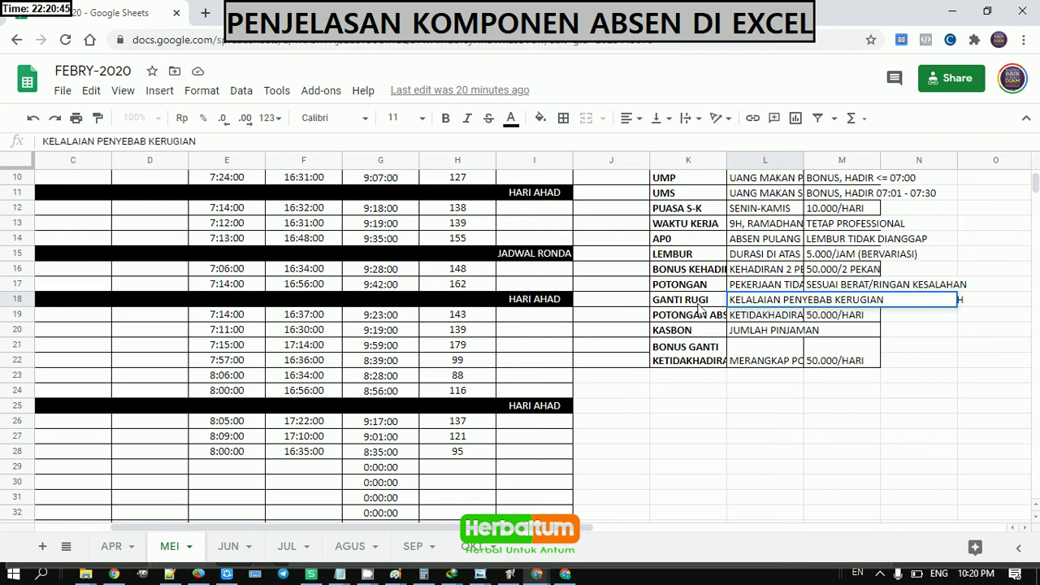
# Step: Recheck the POTONGAN description against the GANTI RUGI description, and read the GANTI RUGI compensation rule
pyautogui.click(768, 288)
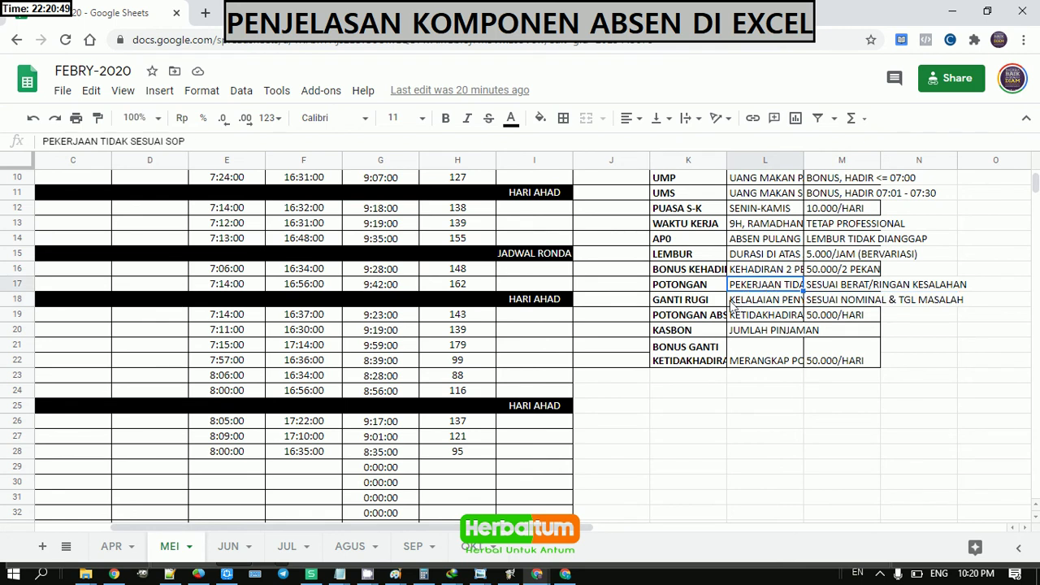
pyautogui.click(764, 303)
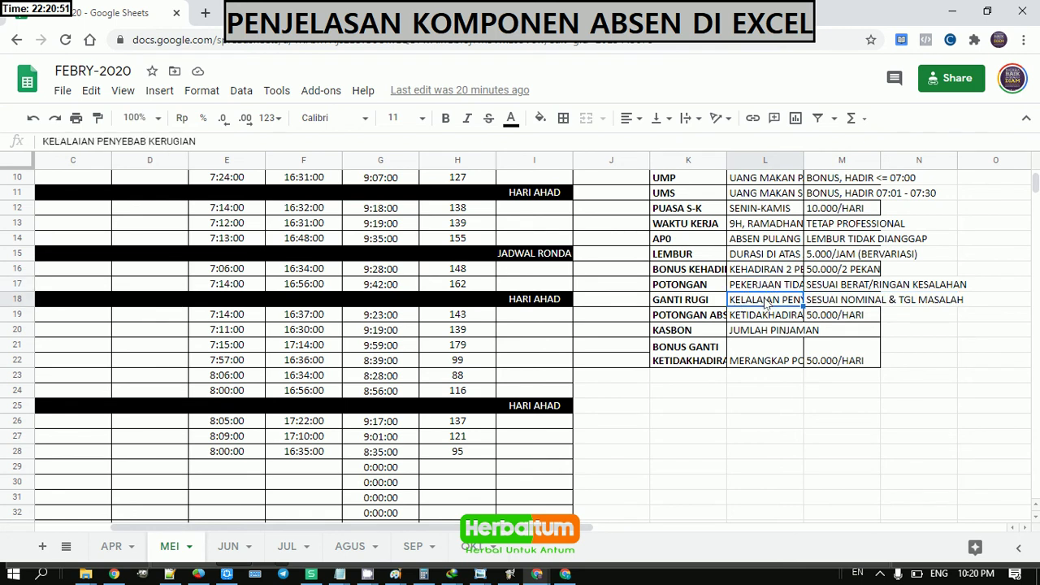
pyautogui.click(837, 304)
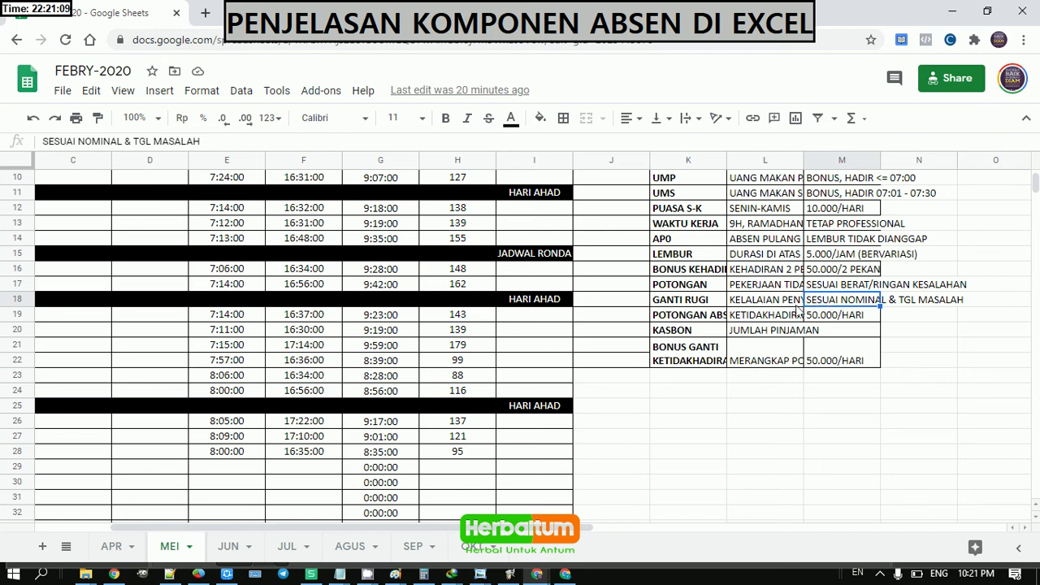
# Step: Read the POTONGAN ABSEN code's full name, description and daily deduction amount
pyautogui.click(753, 316)
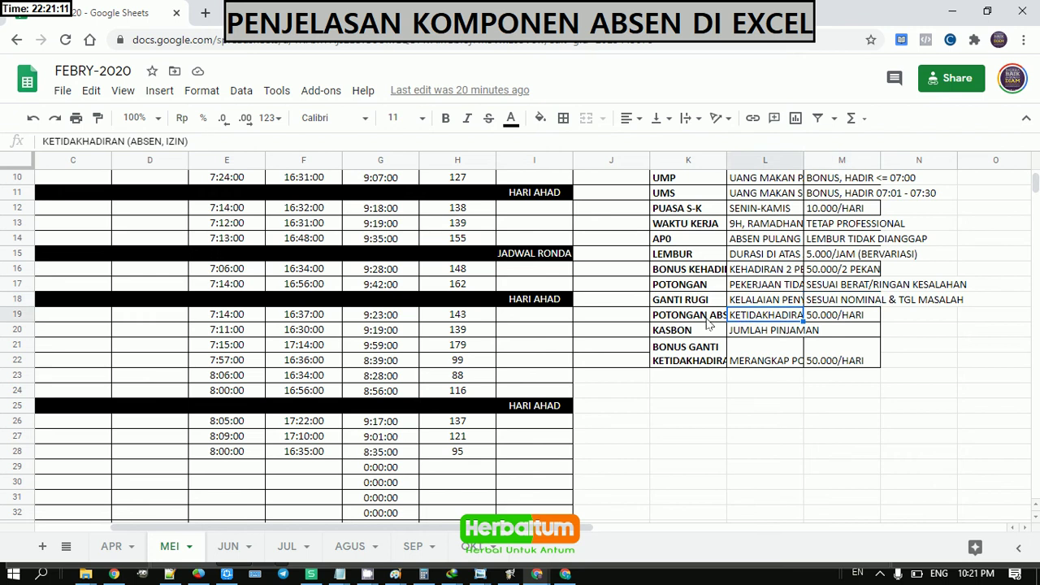
pyautogui.click(707, 318)
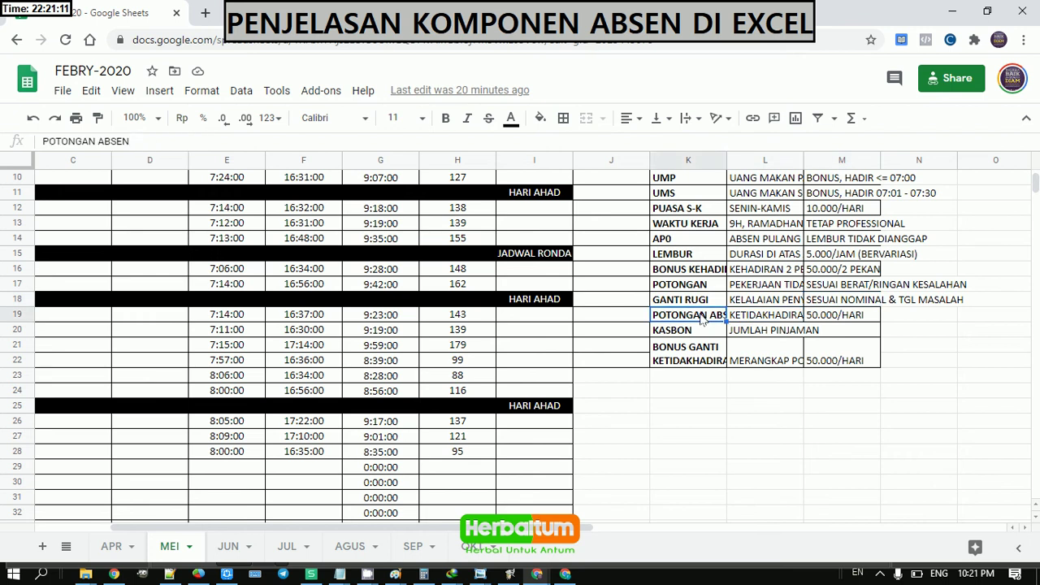
pyautogui.click(799, 318)
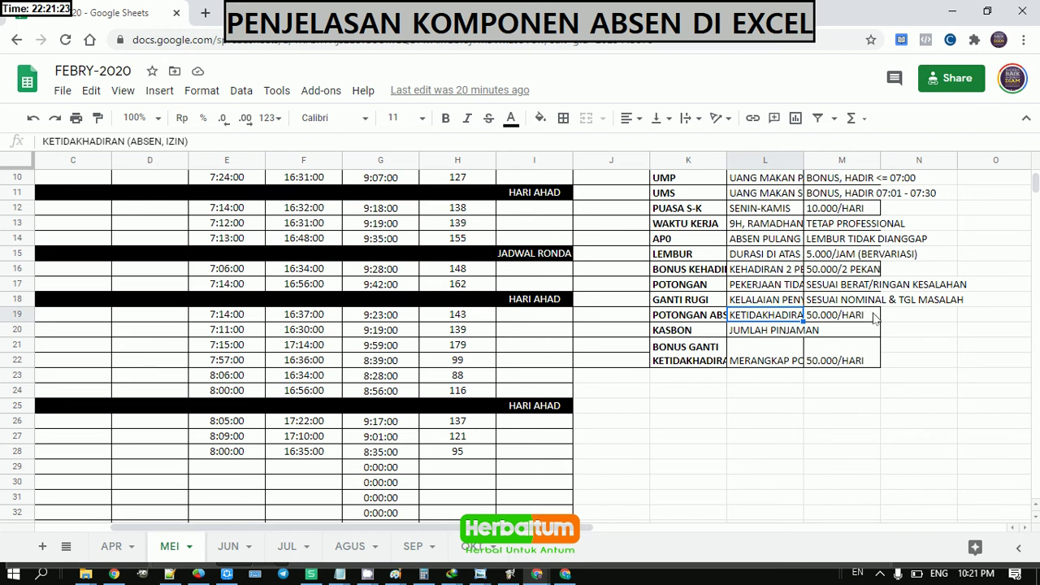
pyautogui.click(875, 320)
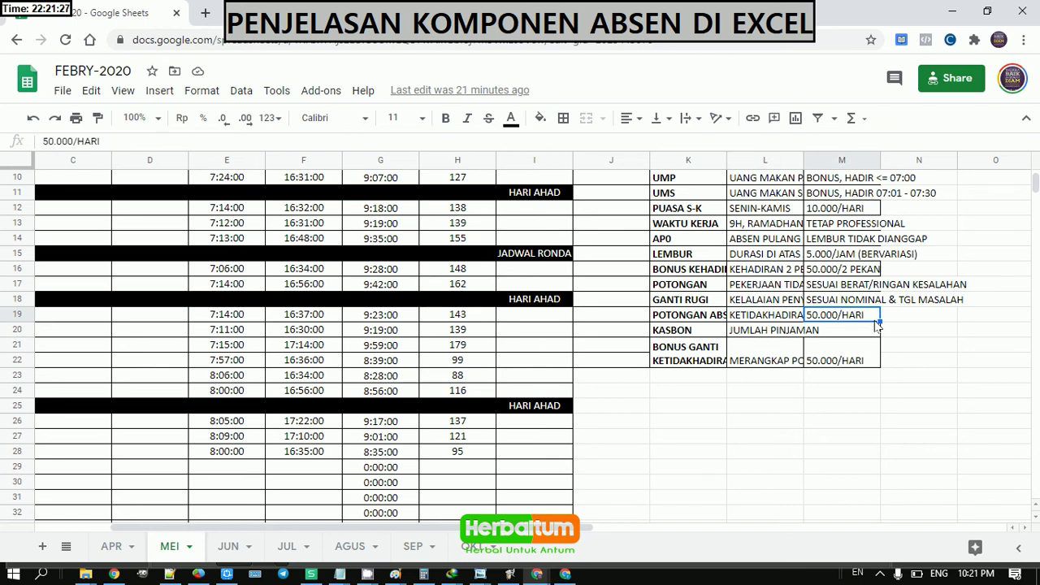
# Step: Examine the KASBON row's code and its amount cell in the KODE table
pyautogui.click(668, 333)
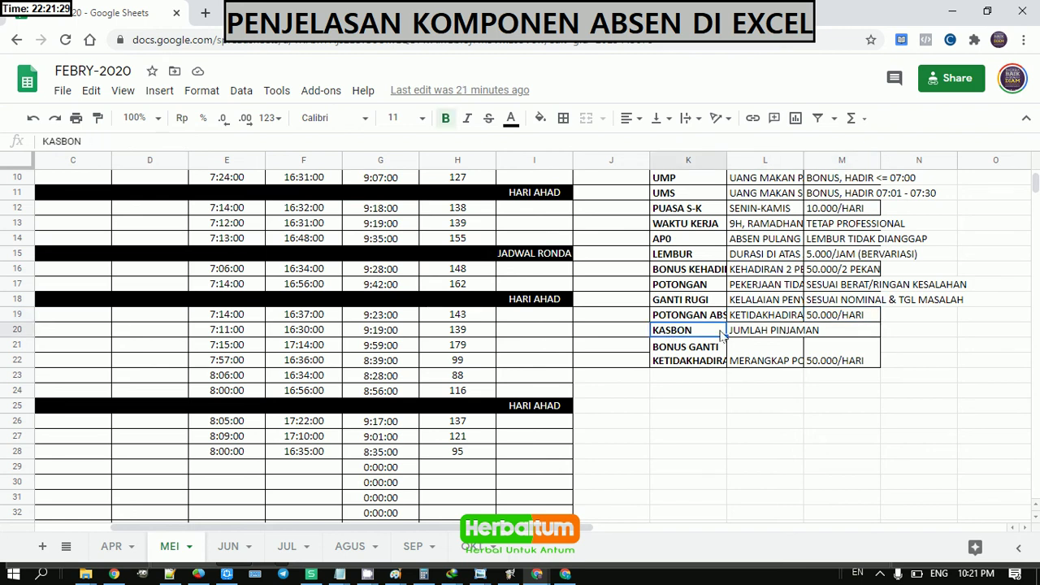
pyautogui.click(835, 333)
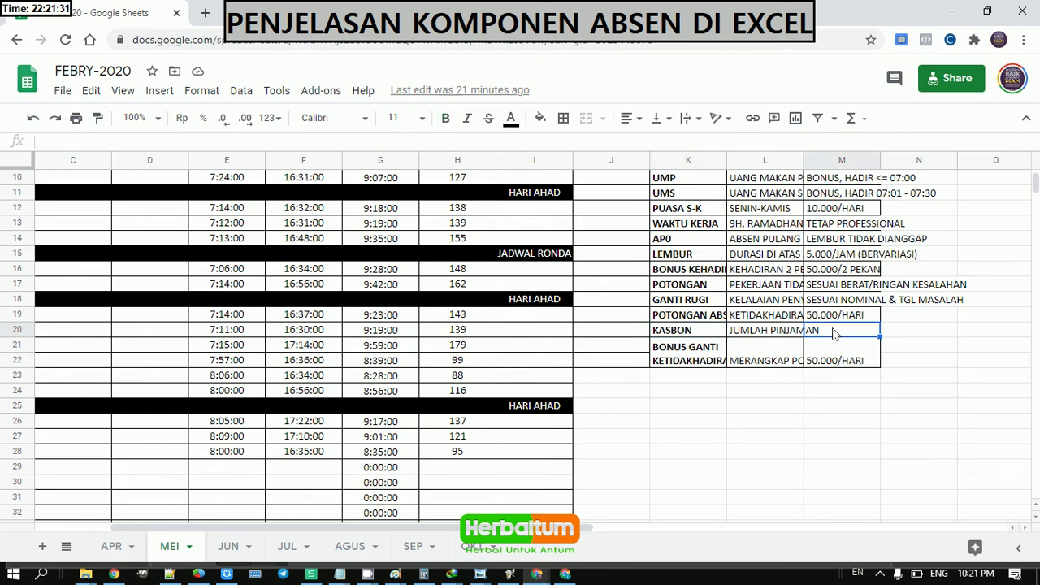
# Step: Review the KASBON row, and read the BONUS GANTI KETIDAKHADIRAN code, description and daily amount in the KODE table
pyautogui.moveTo(694, 335); pyautogui.dragTo(850, 330)
pyautogui.scroll(-2, 834, 332)
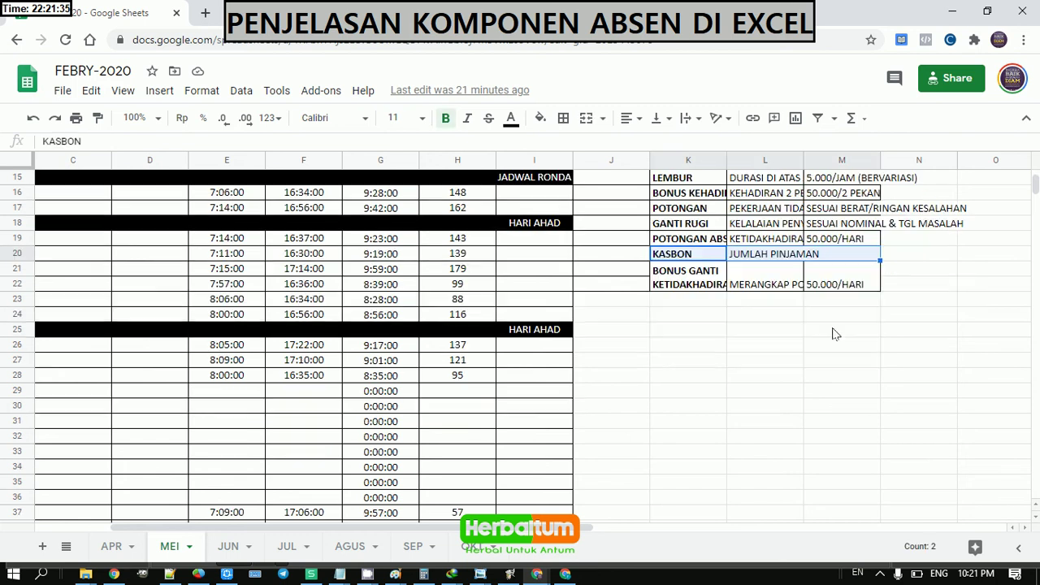
pyautogui.click(690, 274)
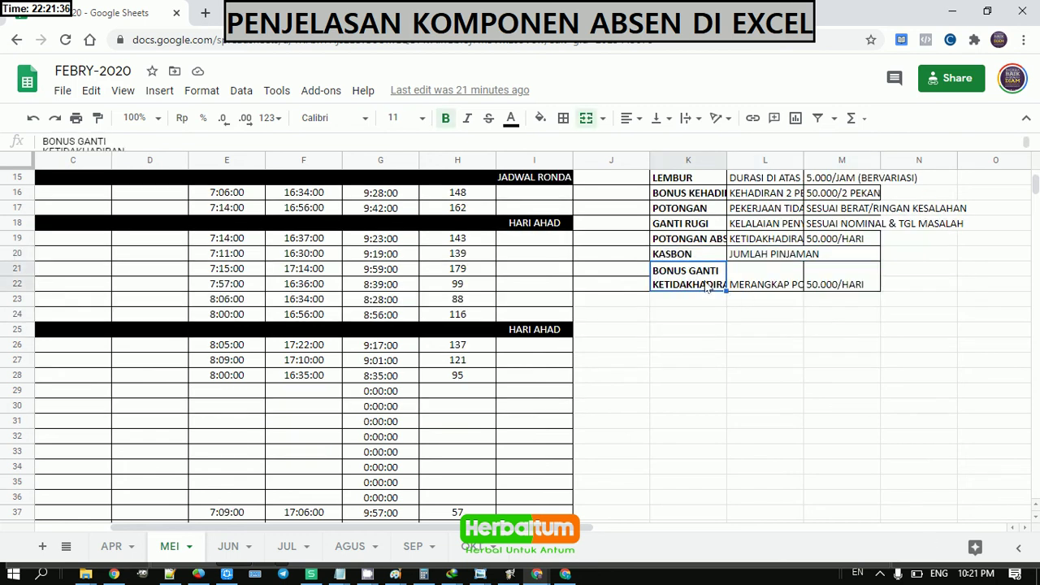
pyautogui.click(788, 290)
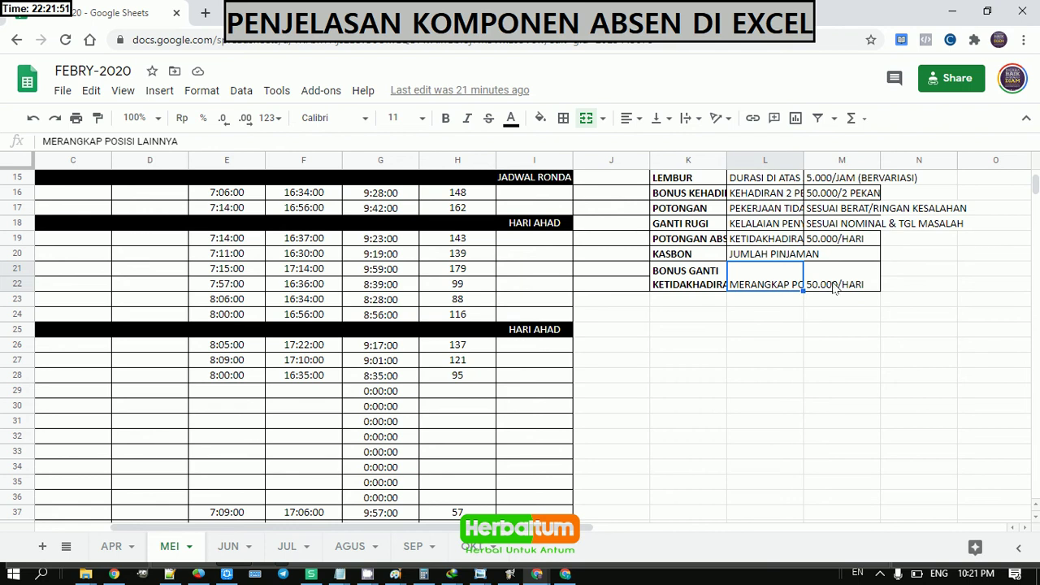
pyautogui.click(676, 284)
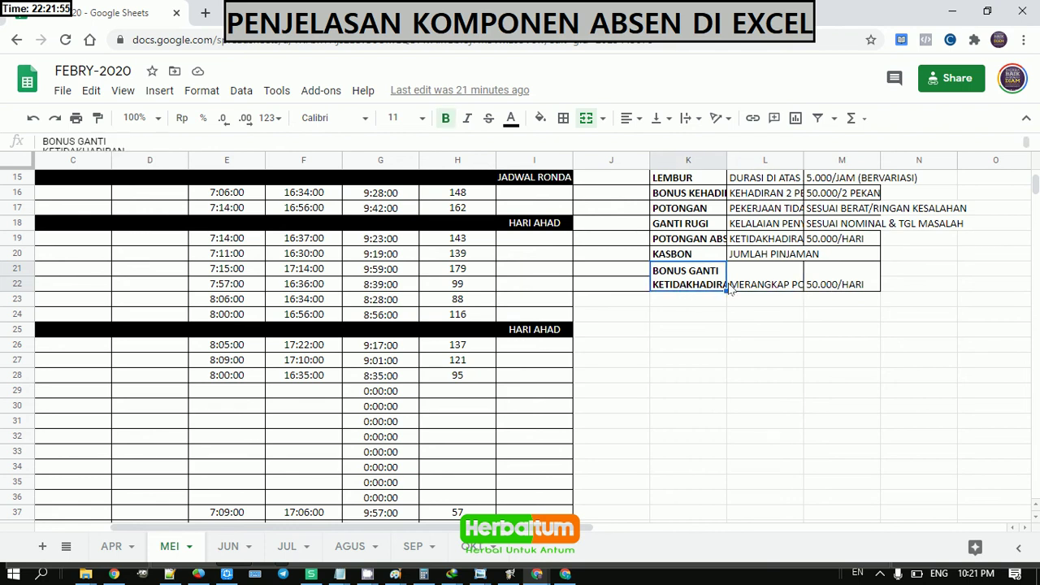
pyautogui.click(779, 287)
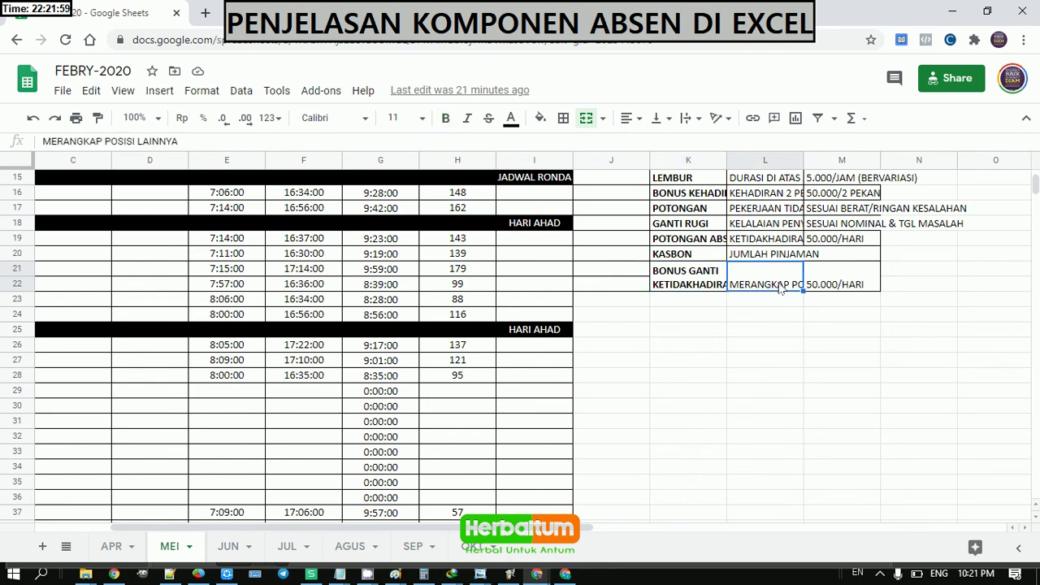
pyautogui.click(863, 288)
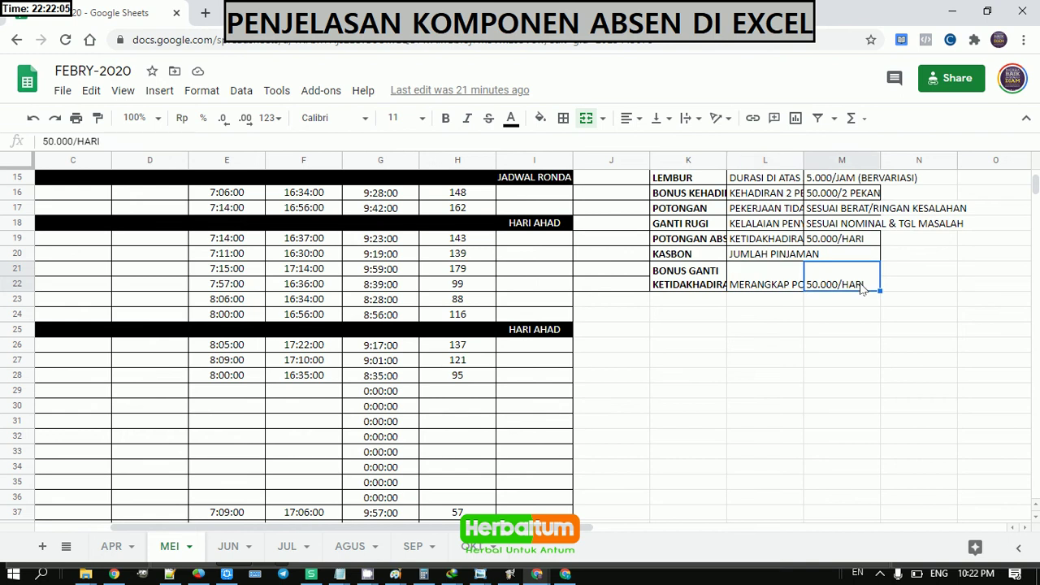
# Step: Enter a UMP meal allowance of 10000 for date 1 in the MEI attendance table
pyautogui.scroll(1, 769, 271)
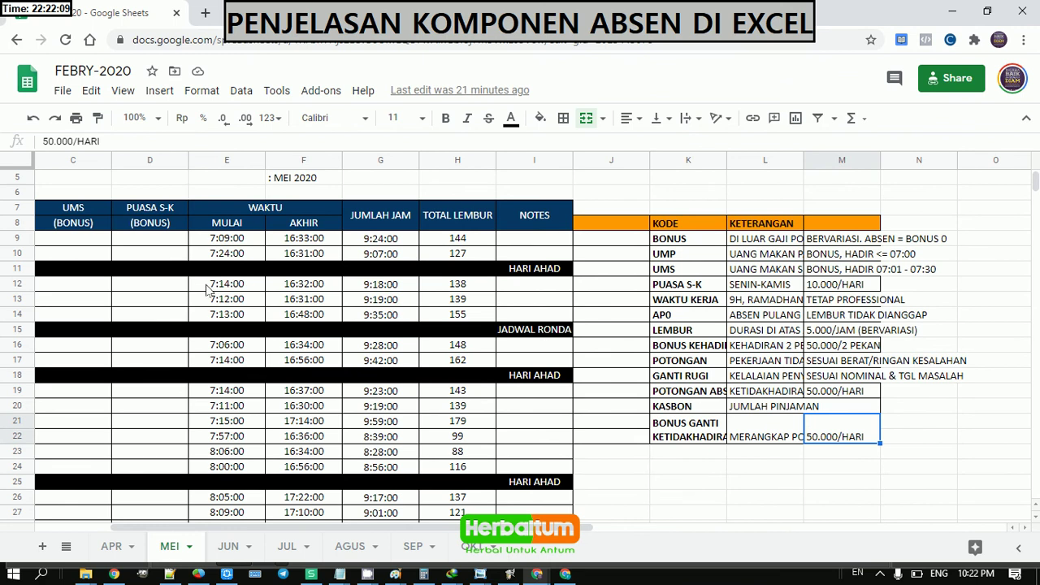
pyautogui.click(105, 228)
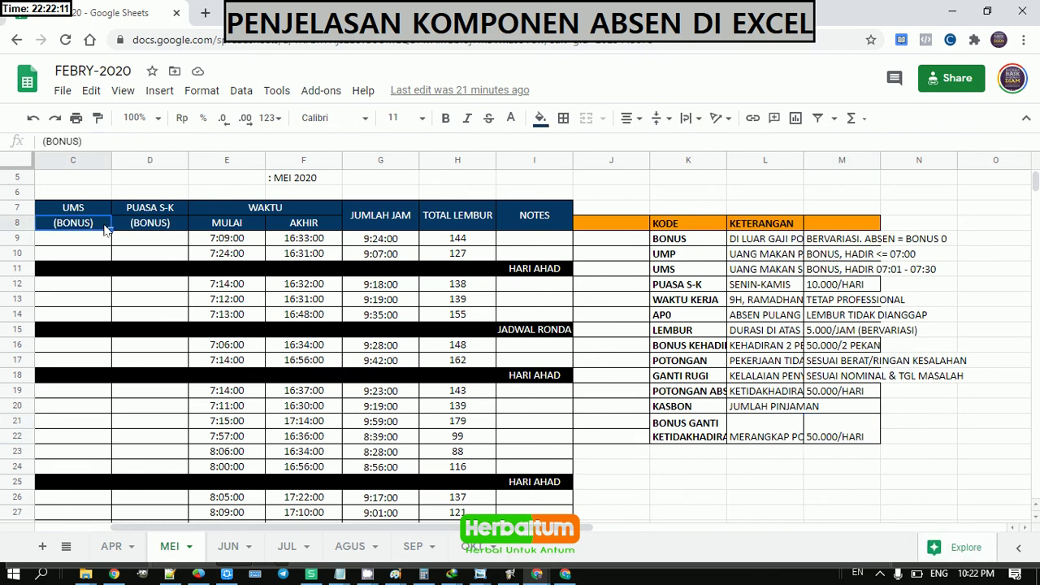
pyautogui.press('Left')
pyautogui.press('Left')
pyautogui.press('Right')
pyautogui.press('Down')
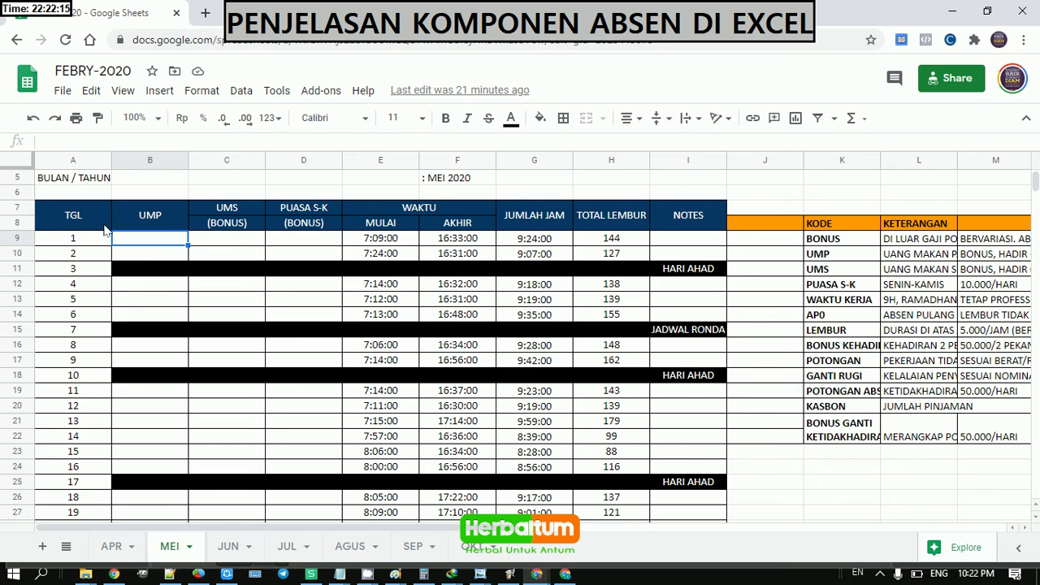
pyautogui.write('10000')
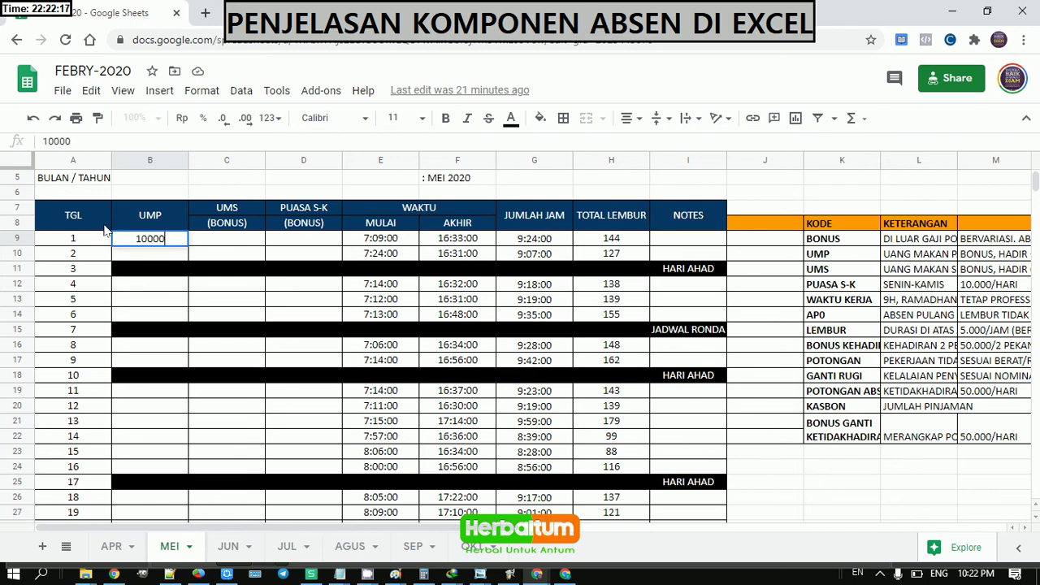
pyautogui.press('Return')
# Step: Enter a UMS bonus of 10000 for date 1 and select it together with the UMP amount
pyautogui.press('Up')
pyautogui.press('Right')
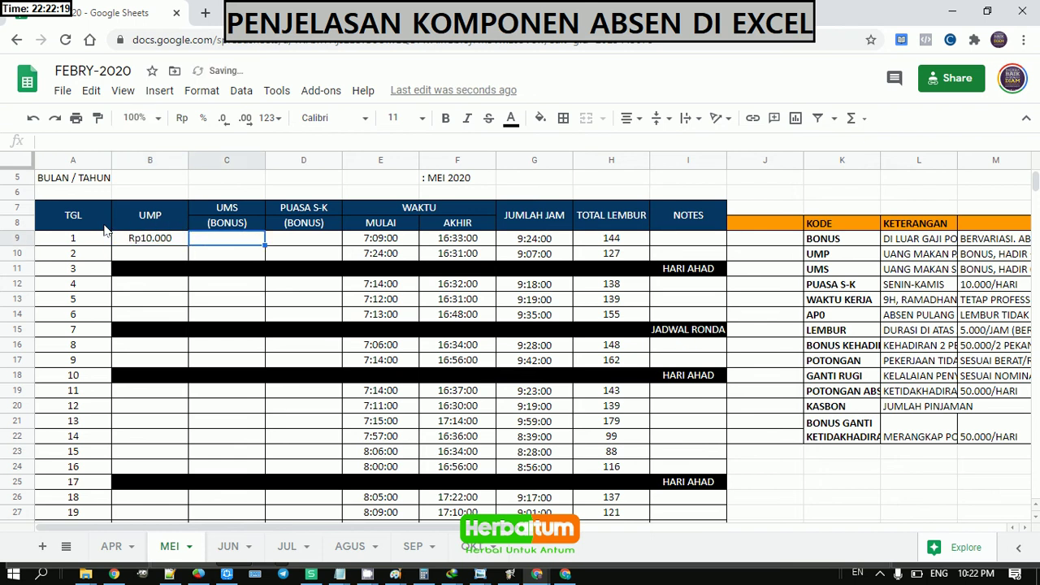
pyautogui.write('10000')
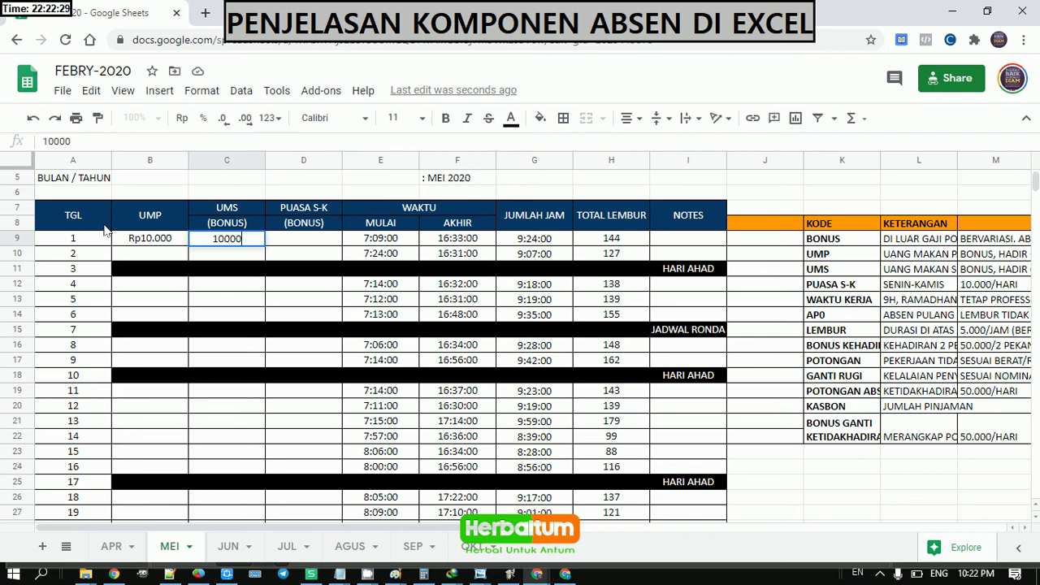
pyautogui.press('Return')
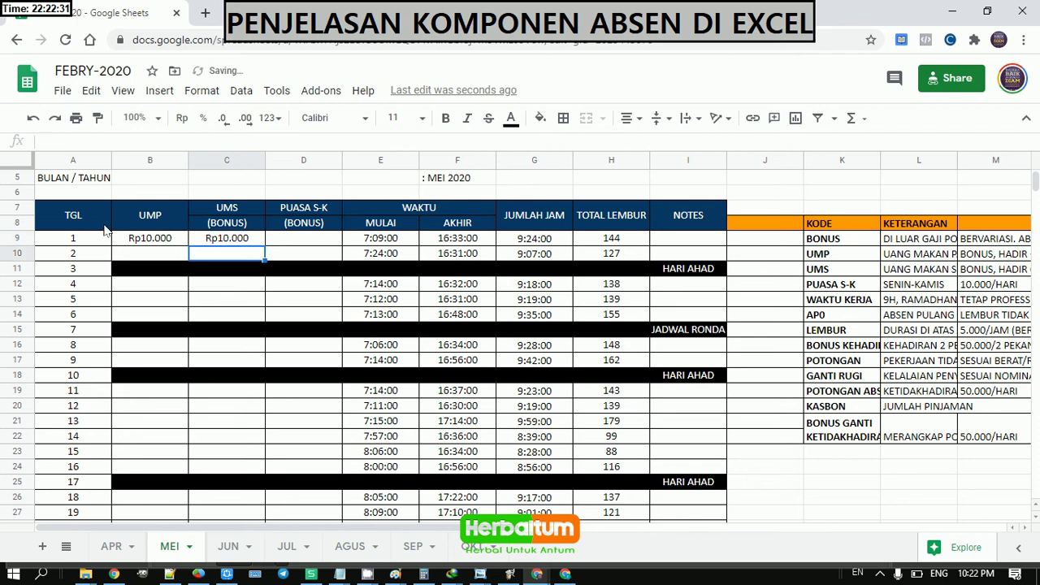
pyautogui.press('Up')
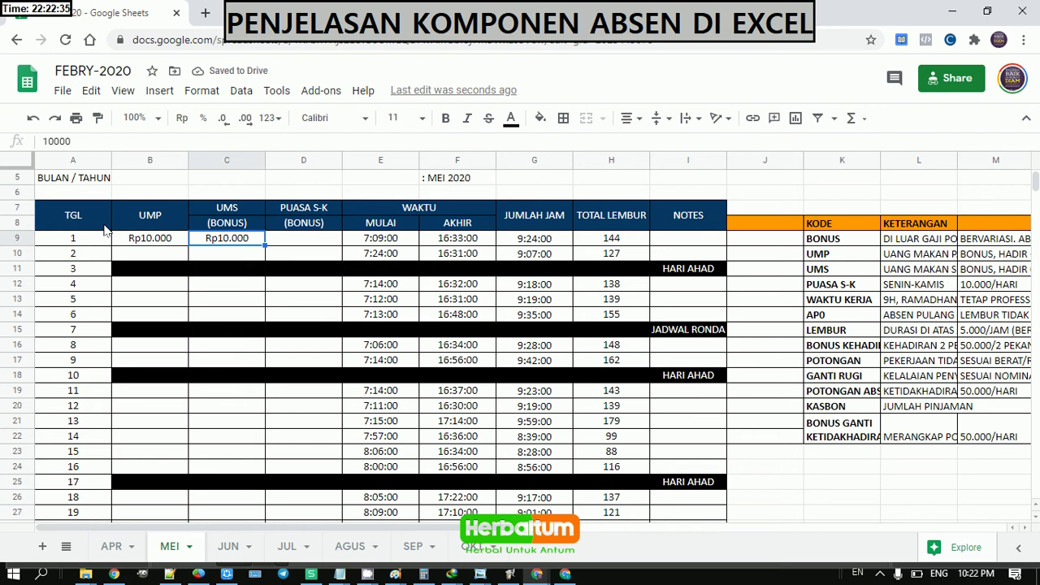
pyautogui.hotkey('shift', 'Left')
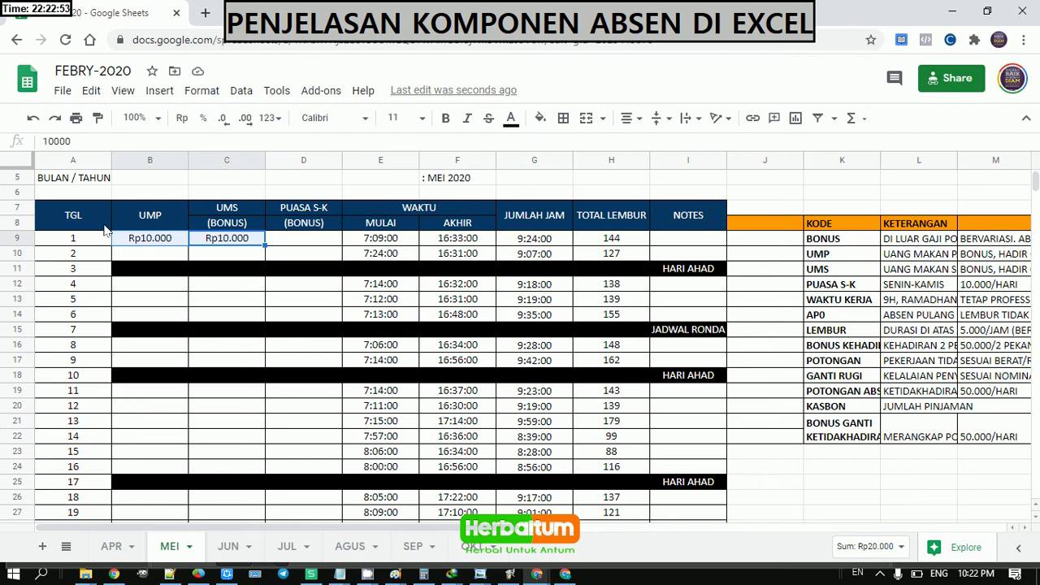
# Step: Enter a PUASA S-K bonus of 10000 for date 1
pyautogui.press('Right')
pyautogui.press('Right')
pyautogui.press('Left')
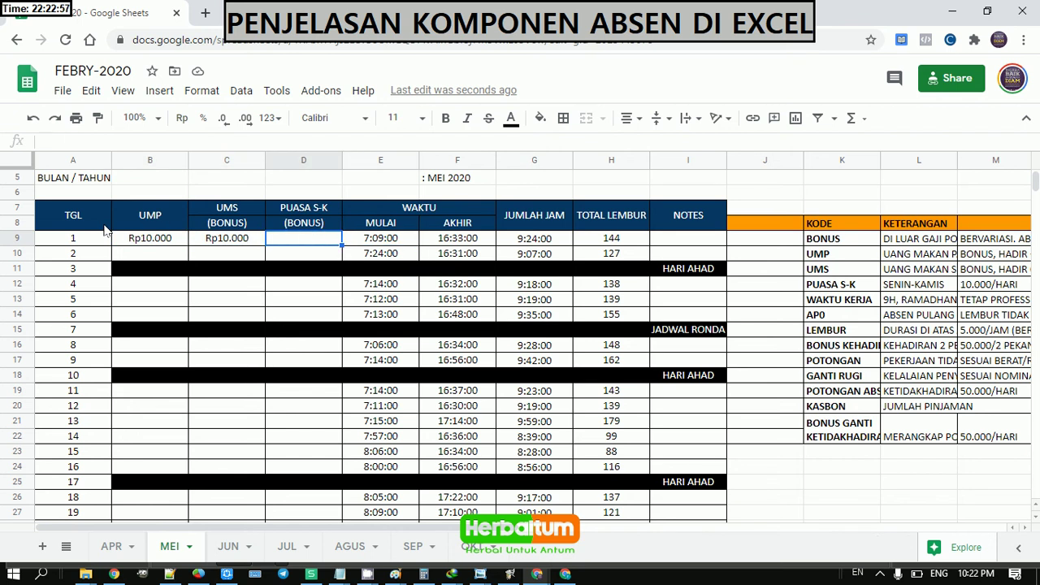
pyautogui.write('10000')
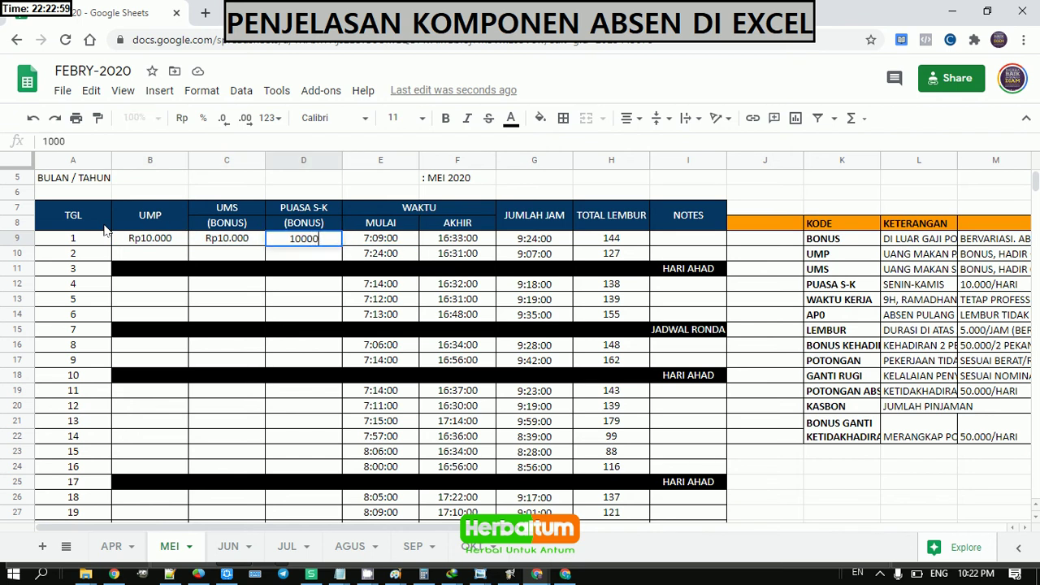
pyautogui.press('Return')
pyautogui.press('Up')
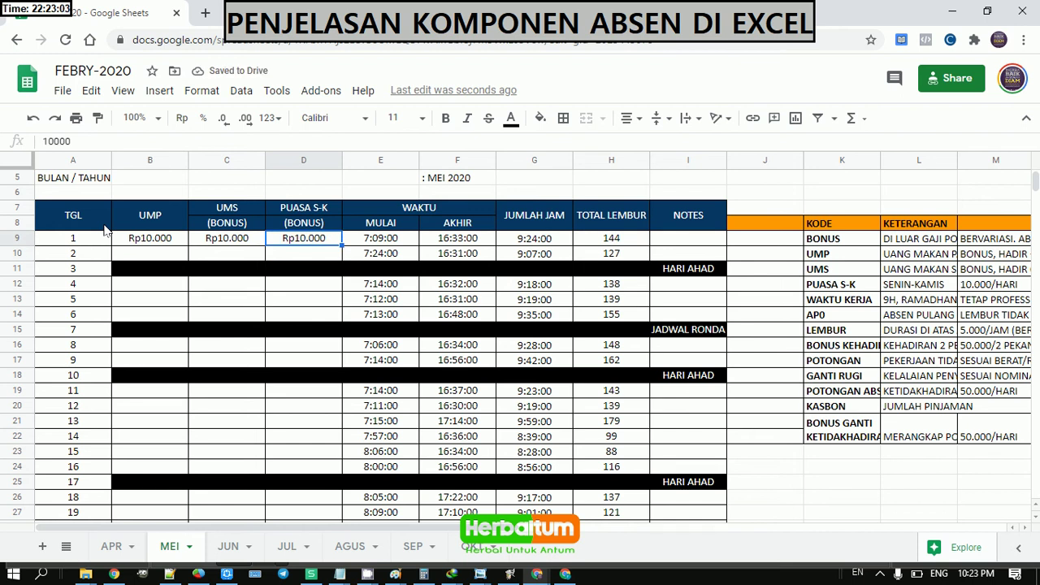
# Step: Examine the MULAI and AKHIR times for date 1 next to the PUASA S-K bonus
pyautogui.press('Right')
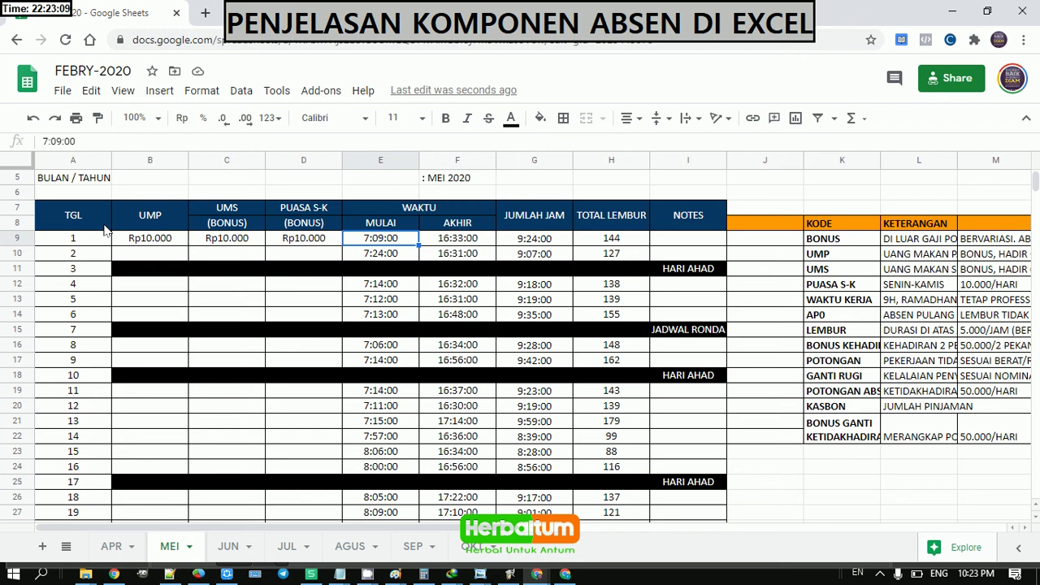
pyautogui.press('Left')
pyautogui.press('Right')
pyautogui.press('Left')
pyautogui.press('Right')
pyautogui.press('Right')
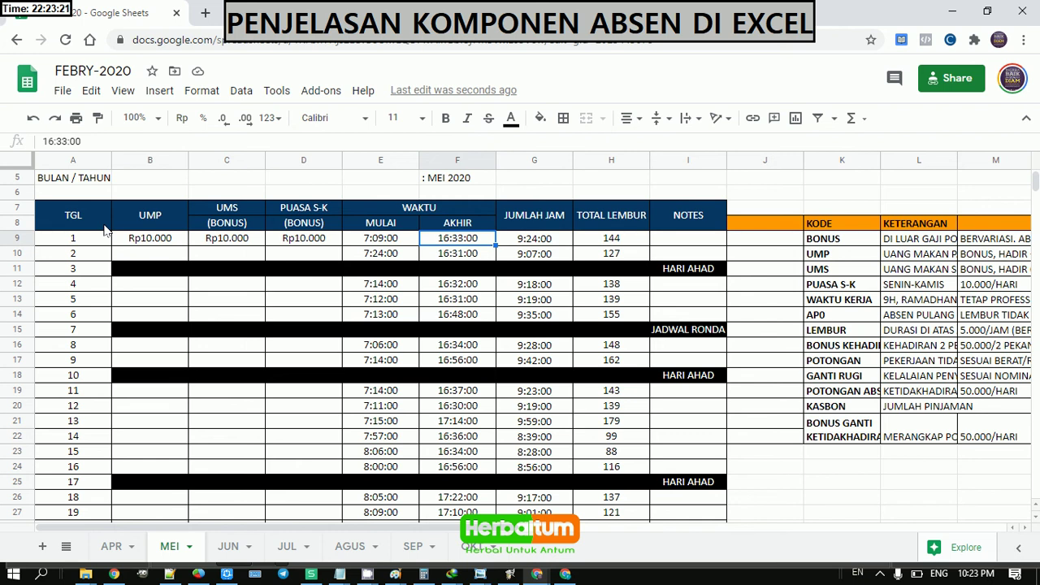
pyautogui.press('Left')
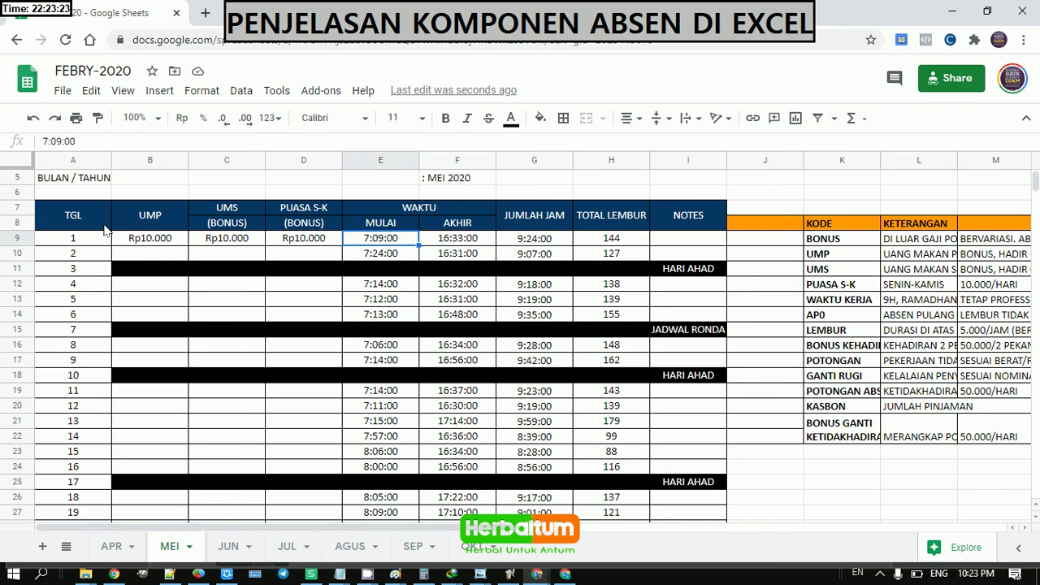
pyautogui.hotkey('shift', 'Right')
pyautogui.press('Left')
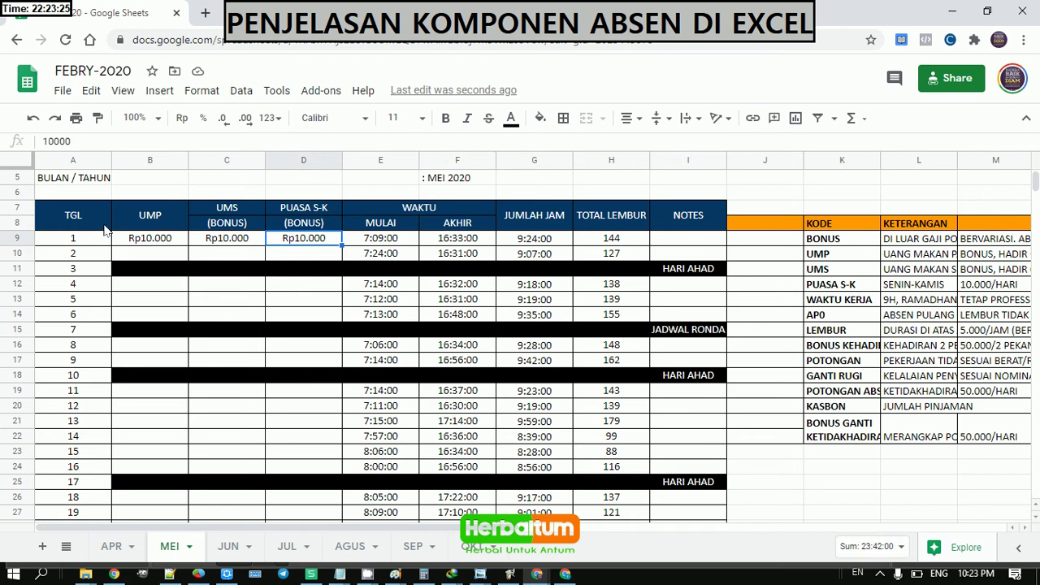
# Step: Show the JUMLAH JAM formula for date 1 inside its cell and read its cell references
pyautogui.press('Right')
pyautogui.press('Right')
pyautogui.press('Right')
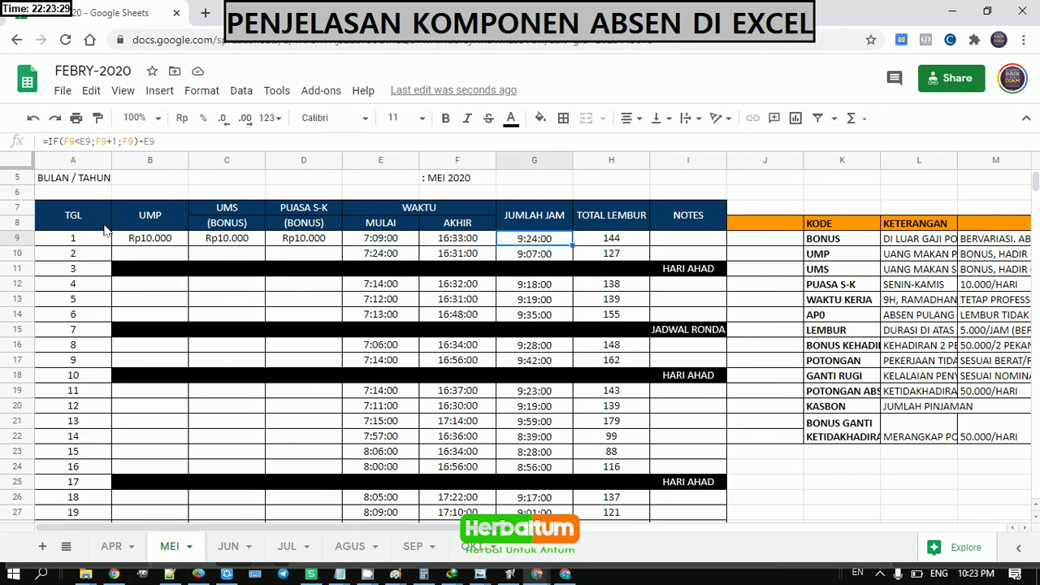
pyautogui.press('F2')
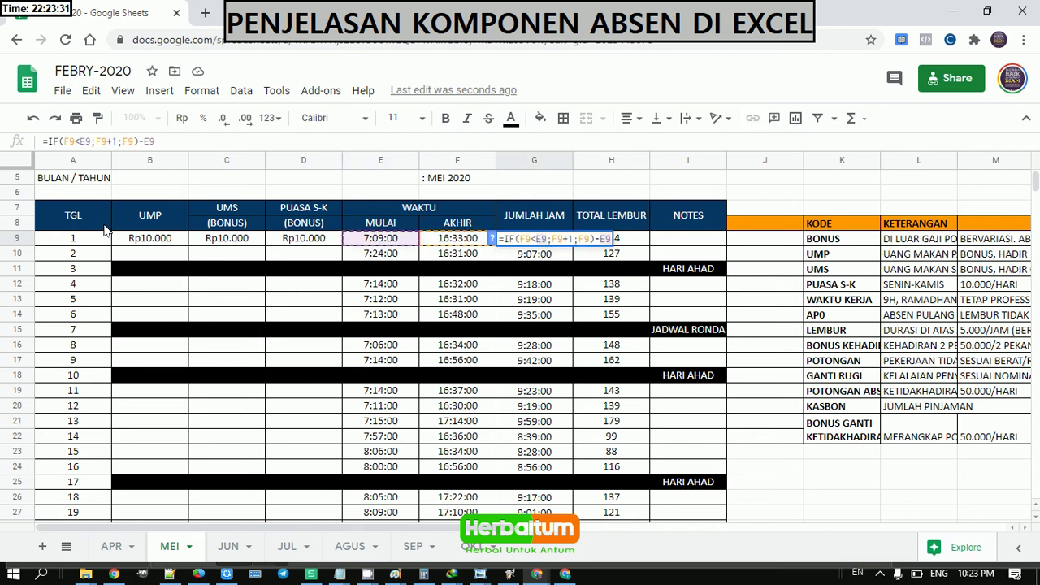
pyautogui.press('Return')
# Step: Compare the MULAI and AKHIR times of date 1 with the references in the JUMLAH JAM formula
pyautogui.press('Left')
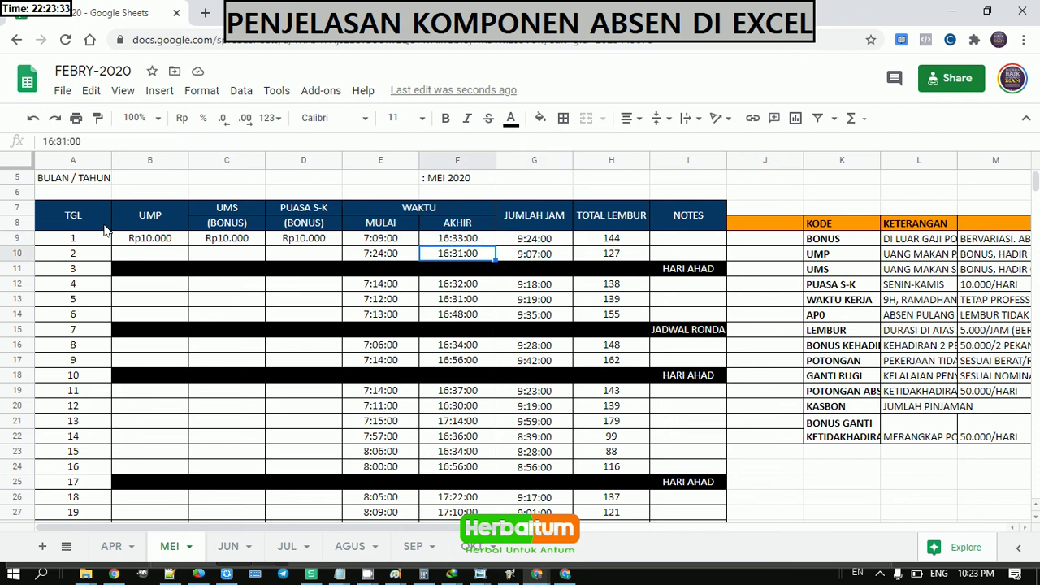
pyautogui.press('Up')
pyautogui.press('Left')
pyautogui.hotkey('shift', 'Right')
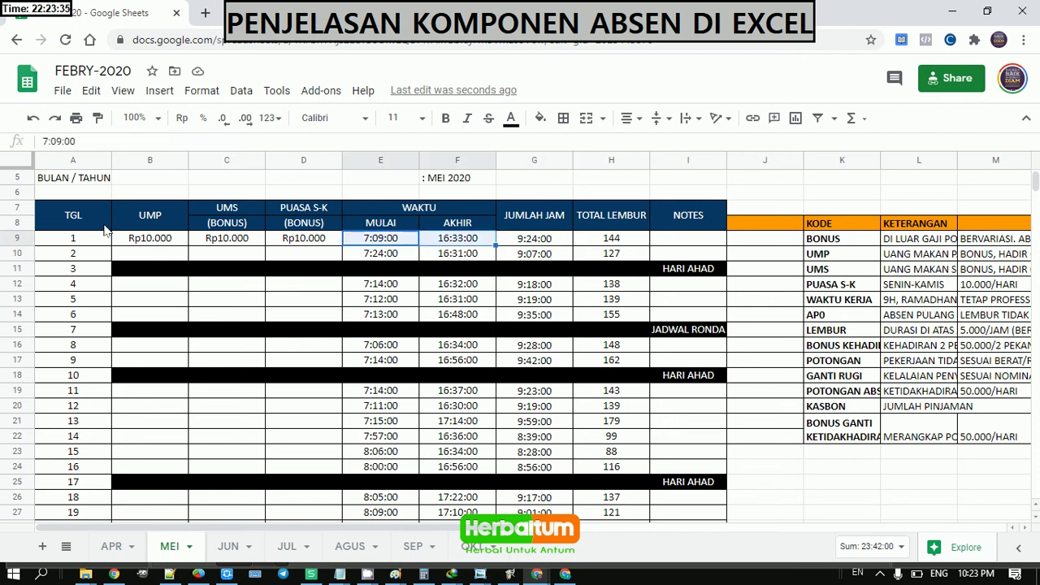
pyautogui.press('Right')
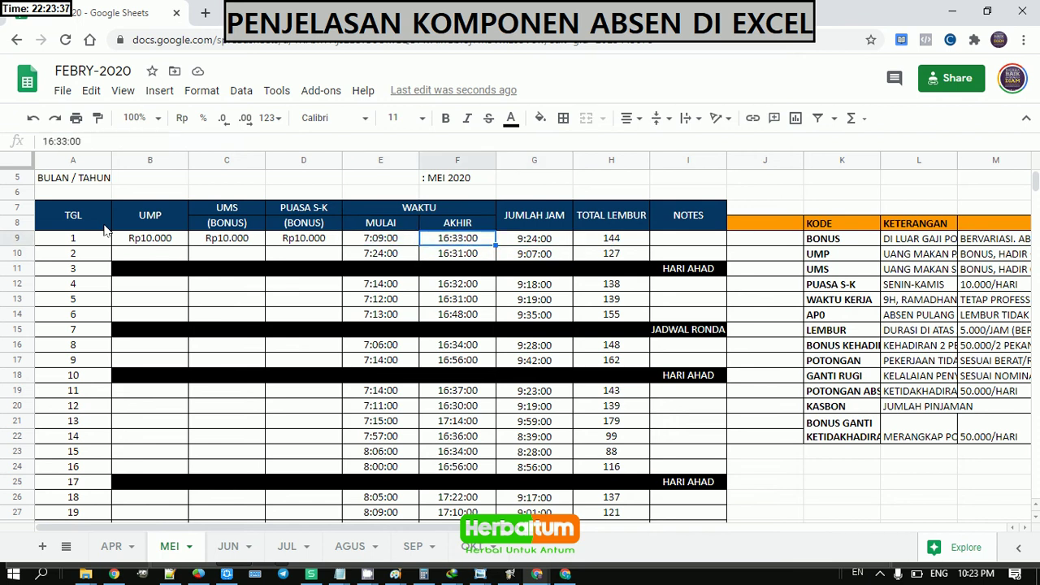
pyautogui.press('Right')
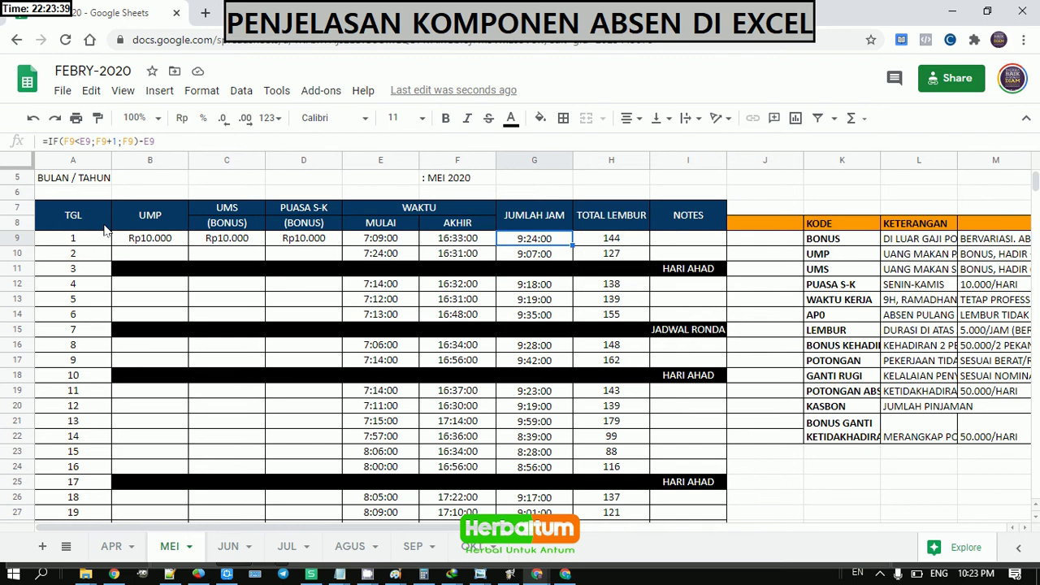
pyautogui.press('F2')
pyautogui.press('Escape')
# Step: Read the TOTAL LEMBUR formulas for dates 1 to 6 and return to the date 1 cell
pyautogui.press('Right')
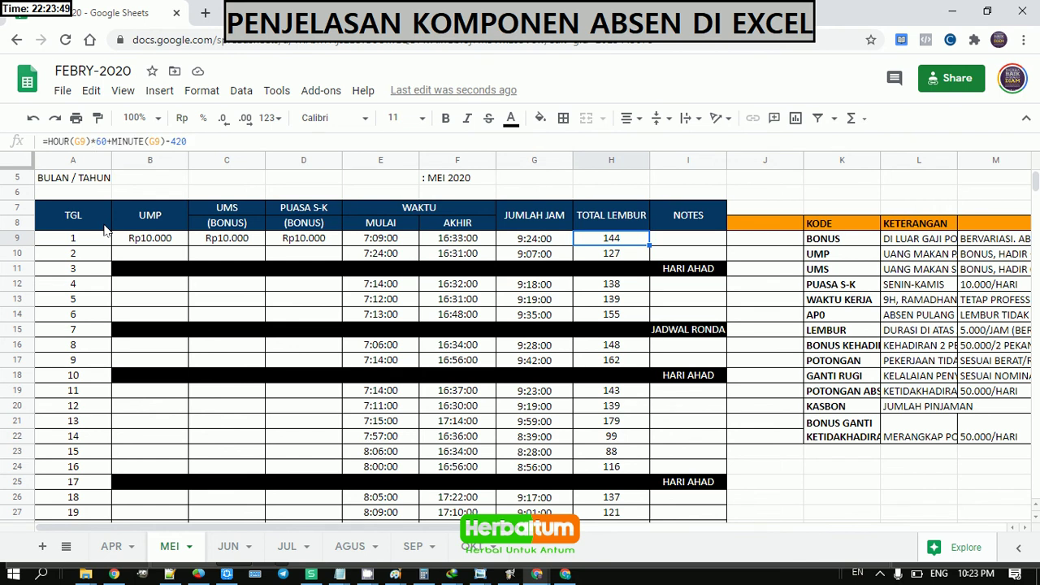
pyautogui.press('Down')
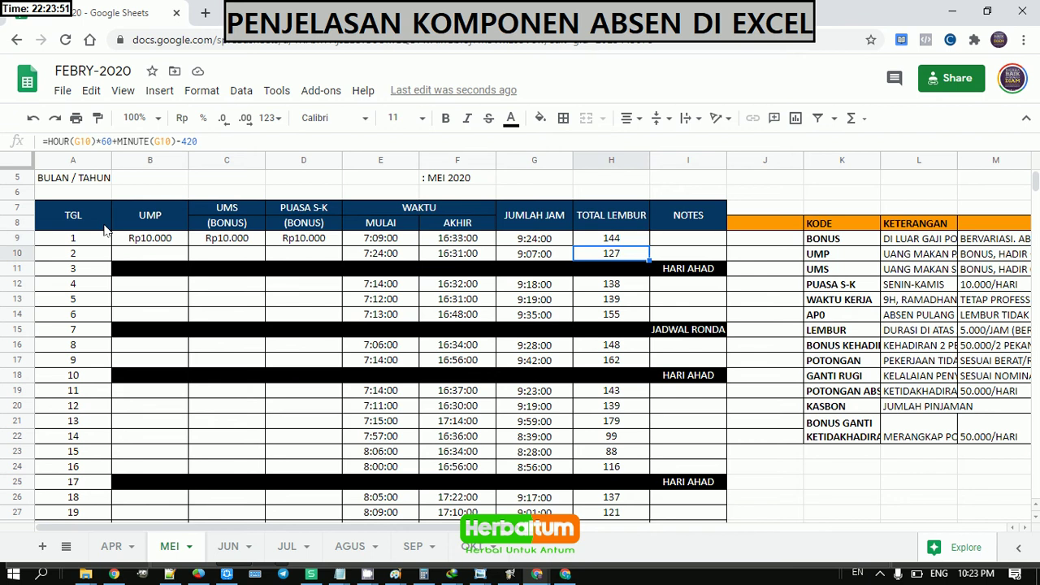
pyautogui.press('Down')
pyautogui.press('Down')
pyautogui.press('Down')
pyautogui.press('Down')
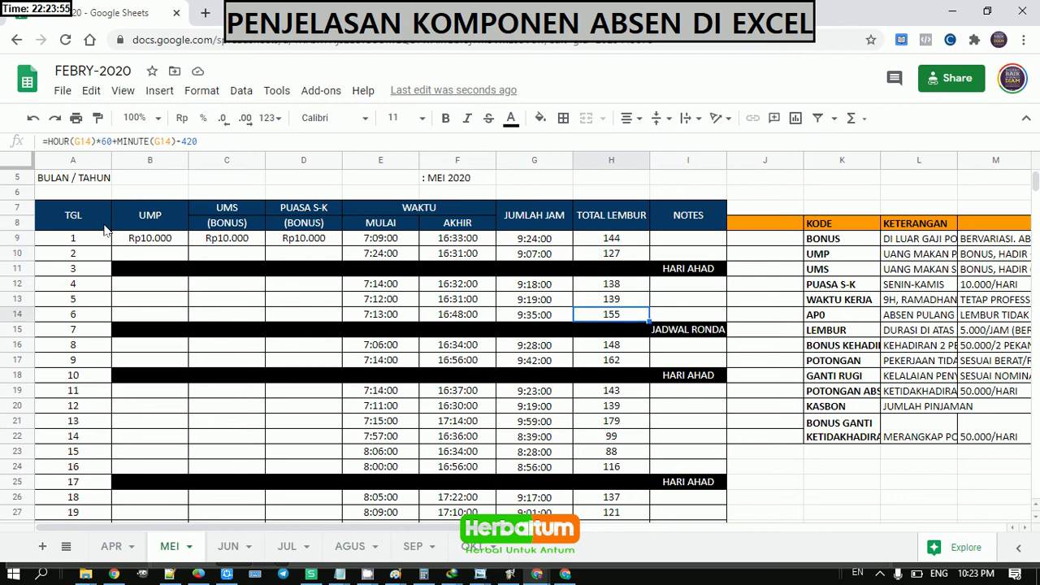
pyautogui.press('Up')
pyautogui.press('Up')
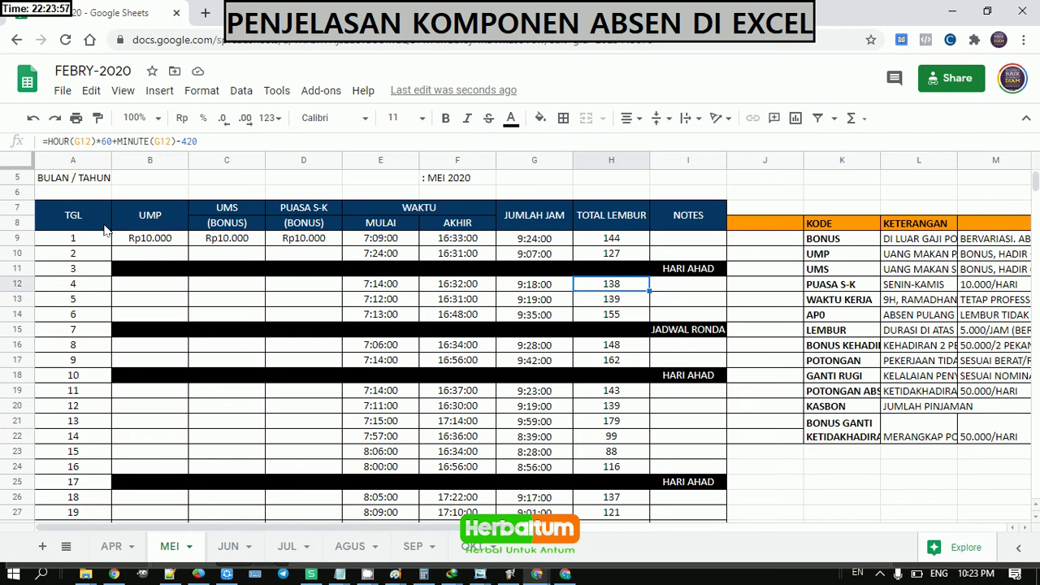
pyautogui.press('Up')
pyautogui.press('Up')
pyautogui.press('Up')
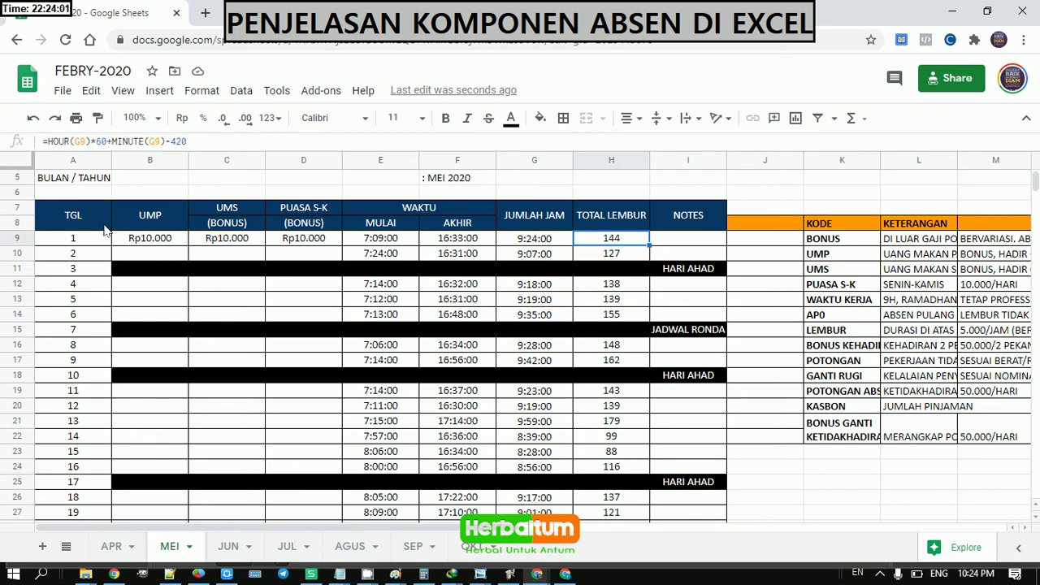
# Step: Highlight the 420 subtracted in the date 1 TOTAL LEMBUR formula, and open the JUN sheet
pyautogui.press('F2')
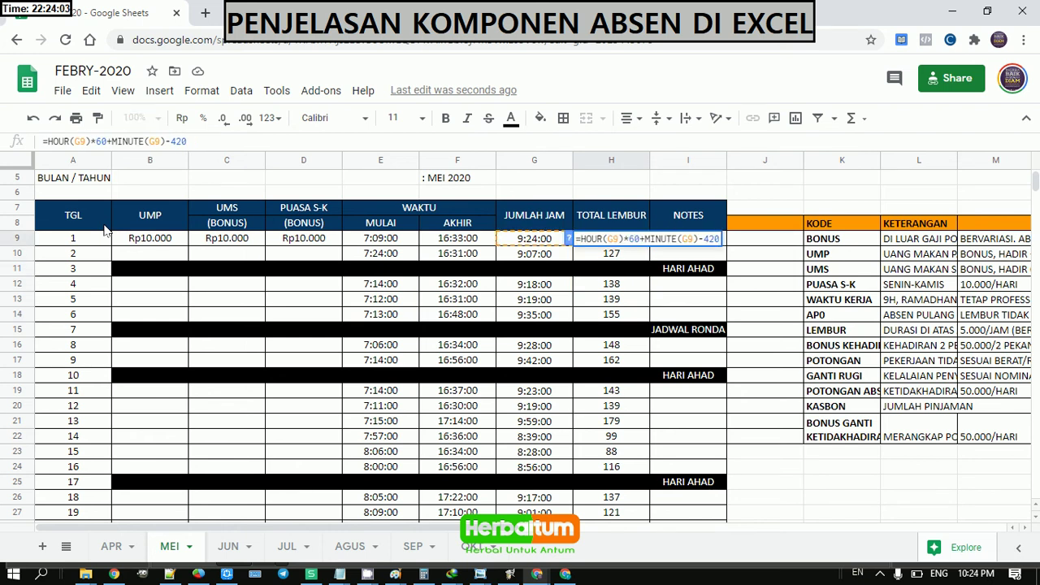
pyautogui.hotkey('shift', 'Left')
pyautogui.hotkey('shift', 'Left')
pyautogui.hotkey('shift', 'Left')
pyautogui.click(229, 546)
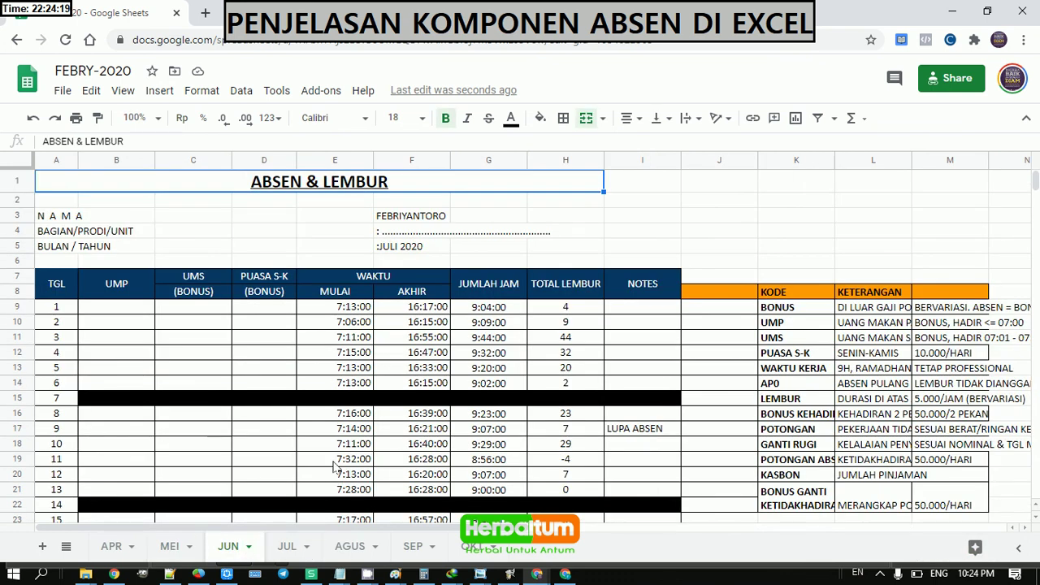
# Step: Compare the date 1 JUMLAH JAM and TOTAL LEMBUR formulas on the JUN sheet, and return to the MEI sheet
pyautogui.click(507, 322)
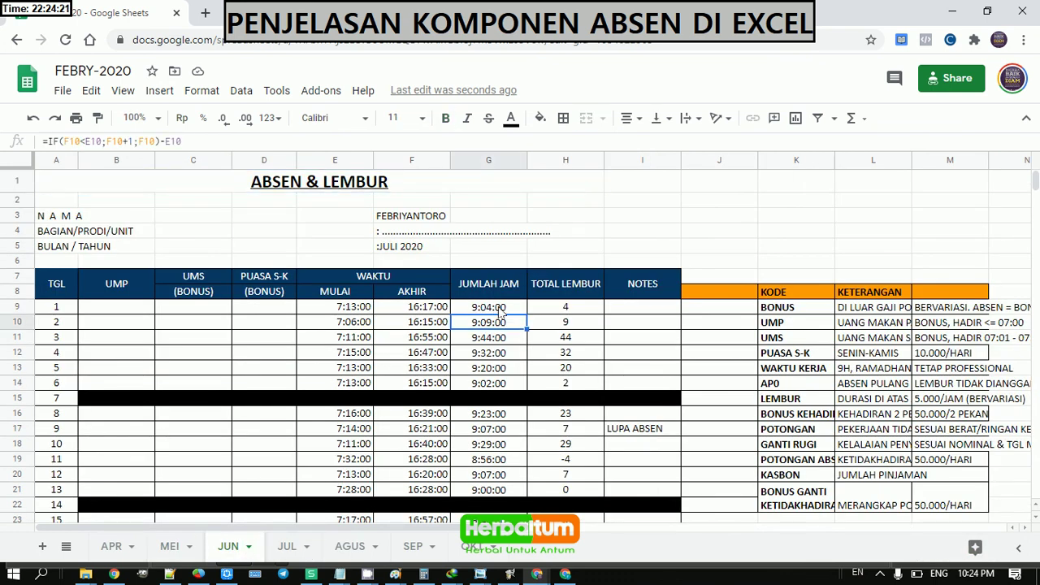
pyautogui.click(500, 310)
pyautogui.click(557, 311)
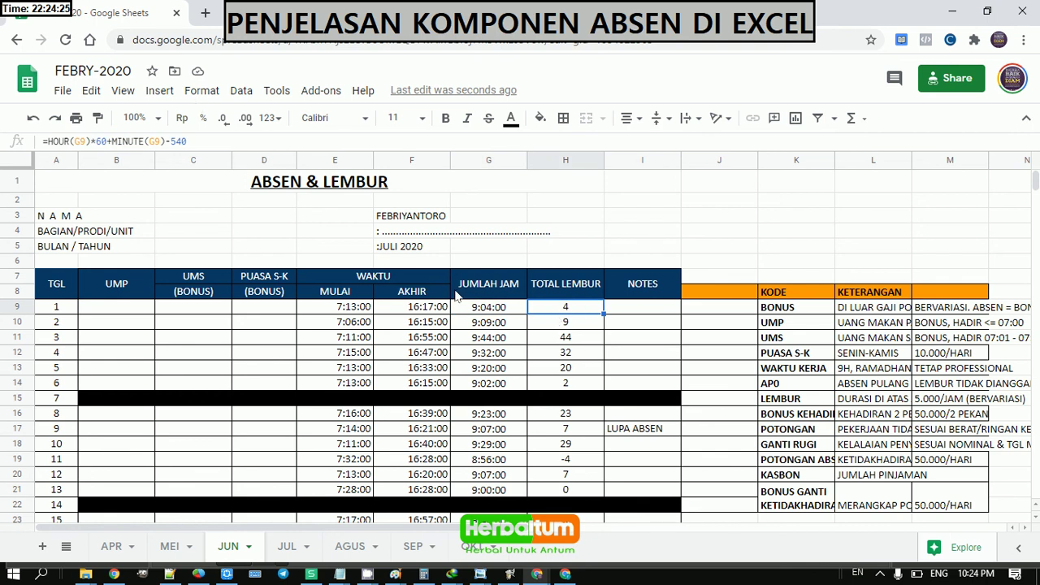
pyautogui.click(502, 313)
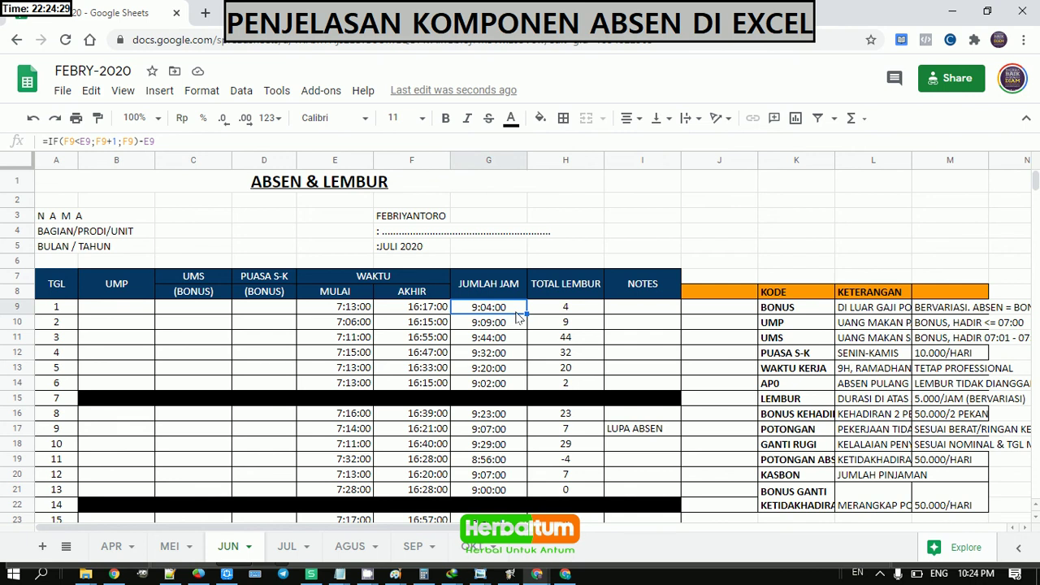
pyautogui.press('Right')
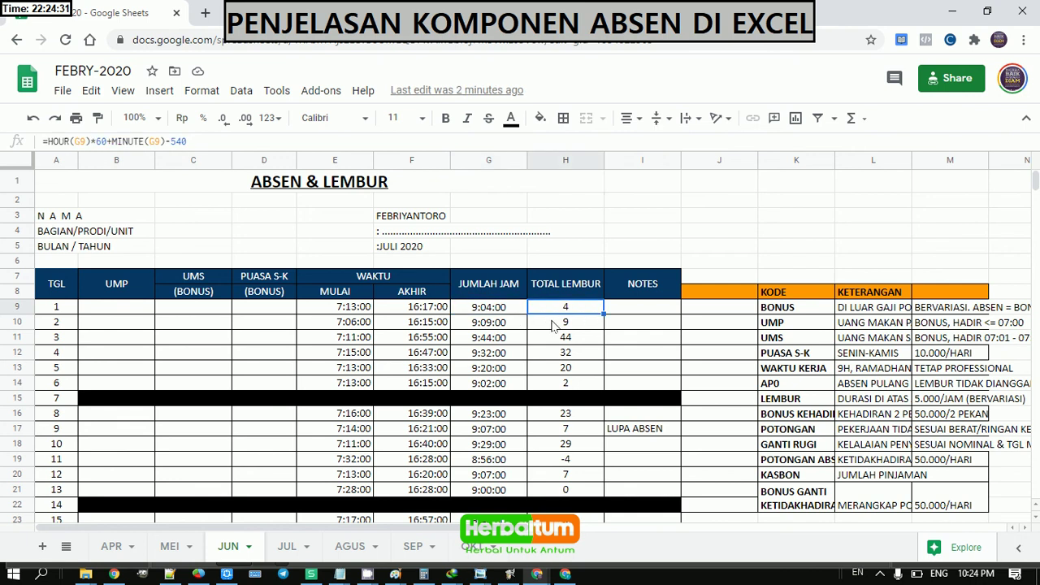
pyautogui.press('Left')
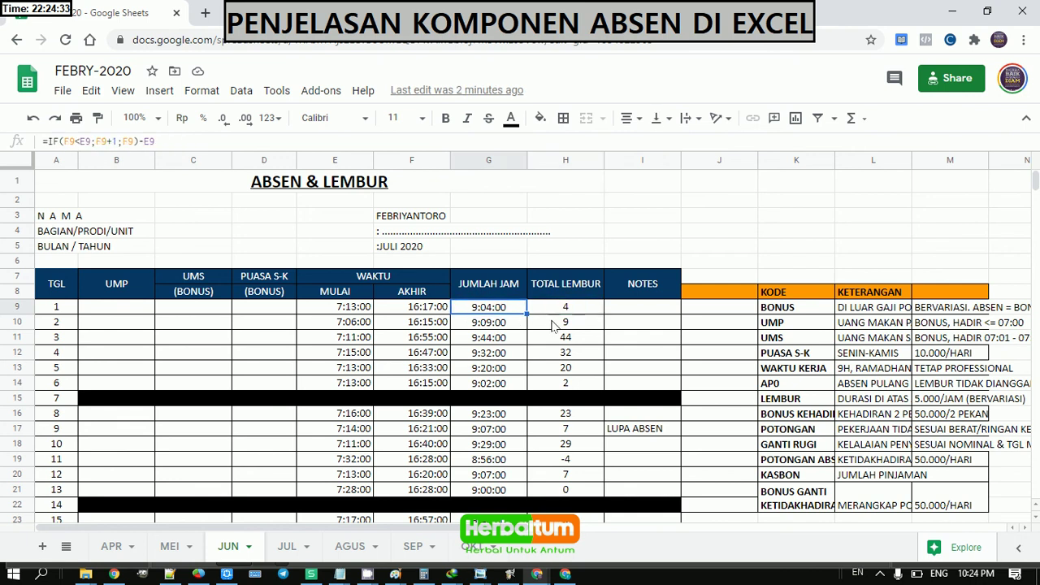
pyautogui.press('Right')
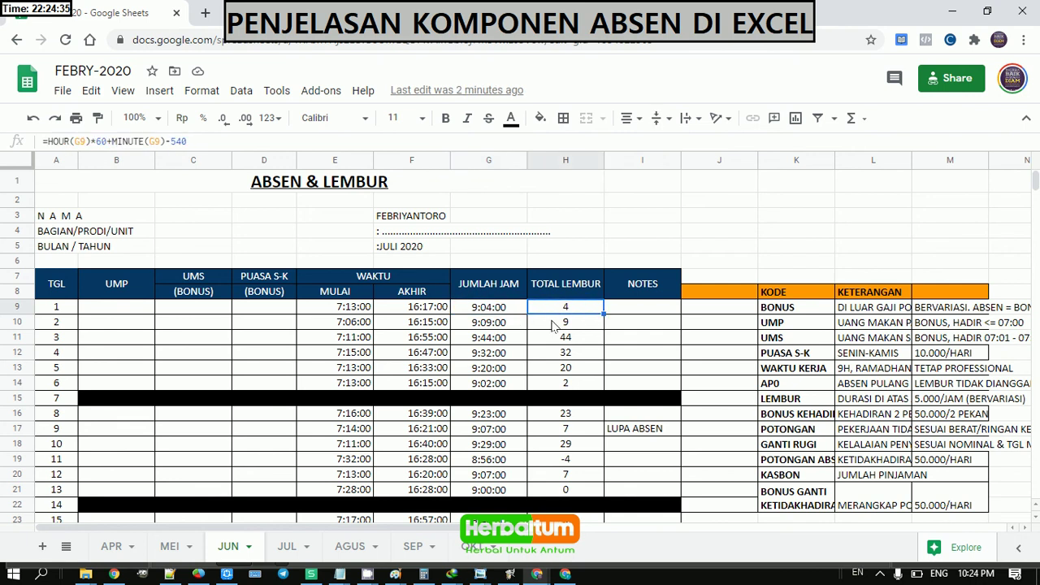
pyautogui.click(169, 559)
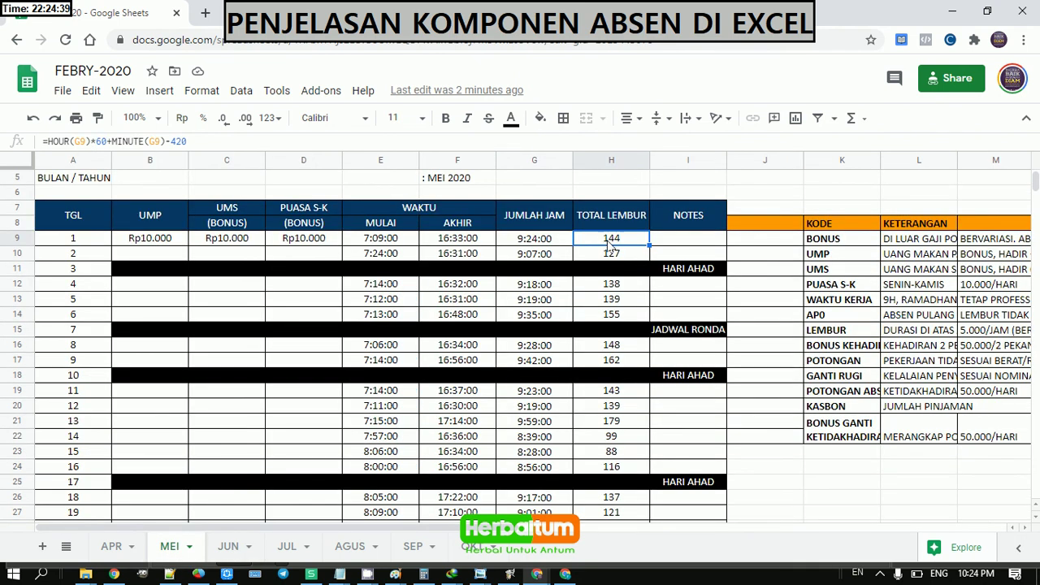
pyautogui.click(704, 244)
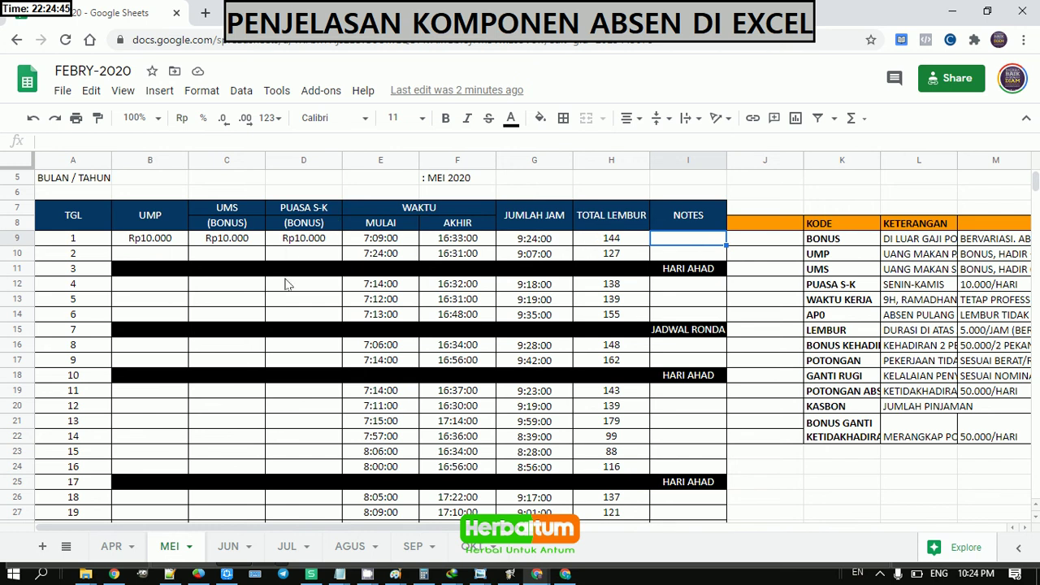
# Step: Highlight the blacked-out rows of dates 3 and 7 on the MEI sheet, from UMP through NOTES
pyautogui.scroll(-1, 571, 283)
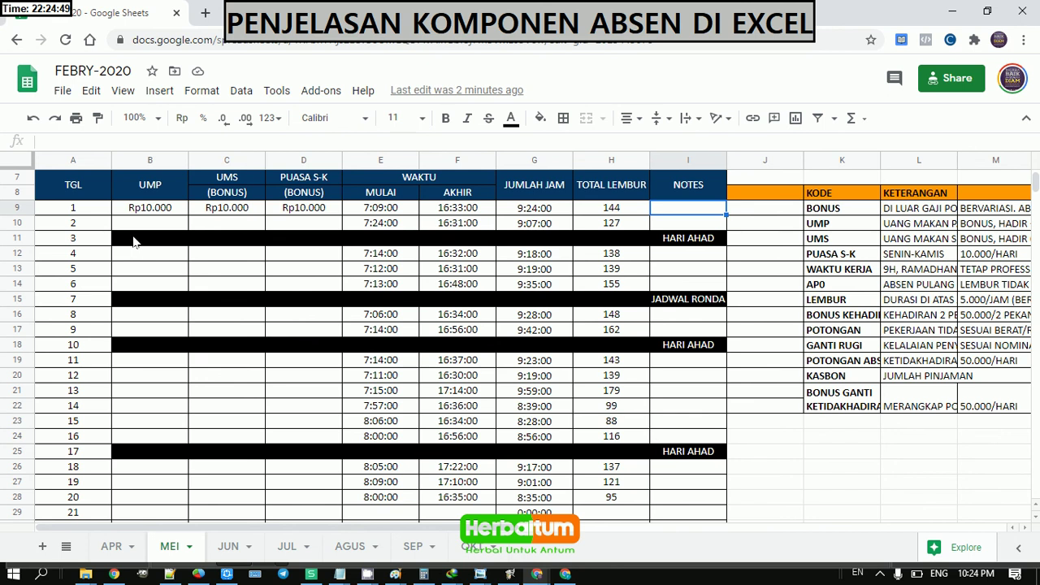
pyautogui.click(139, 241)
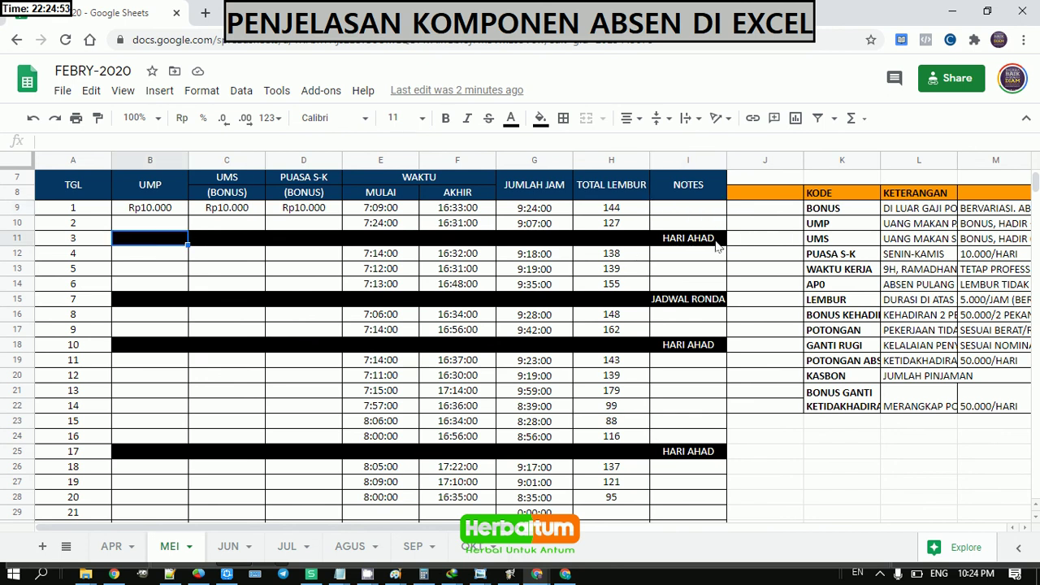
pyautogui.keyDown('shift'); pyautogui.click(686, 244); pyautogui.keyUp('shift')
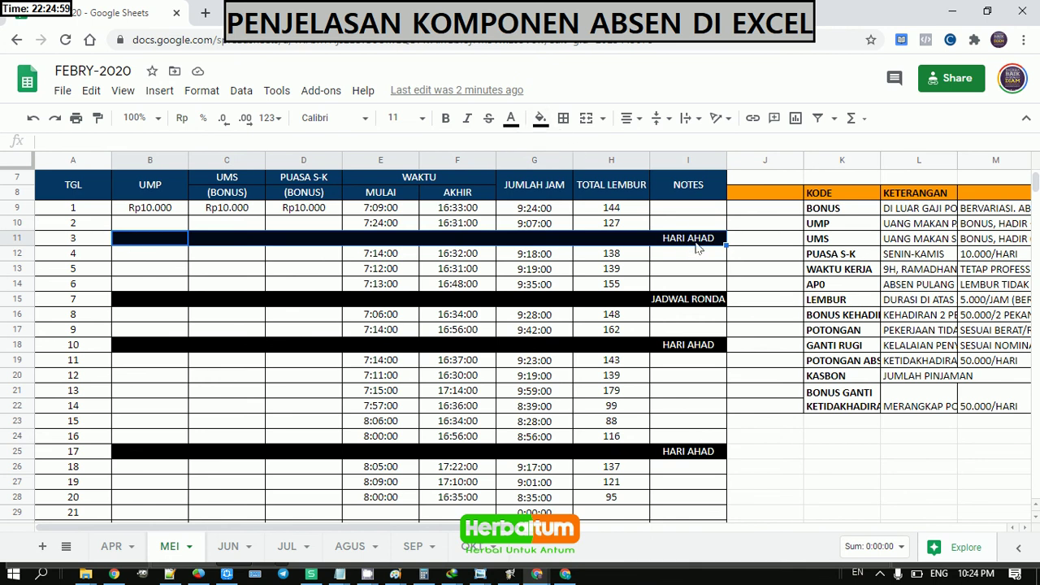
pyautogui.click(154, 302)
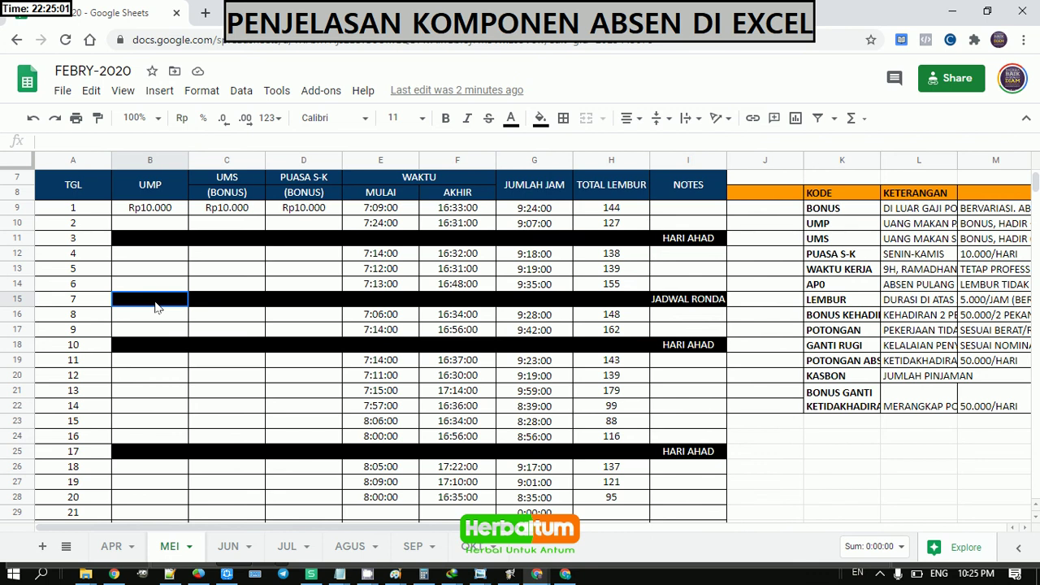
pyautogui.keyDown('shift'); pyautogui.click(684, 302); pyautogui.keyUp('shift')
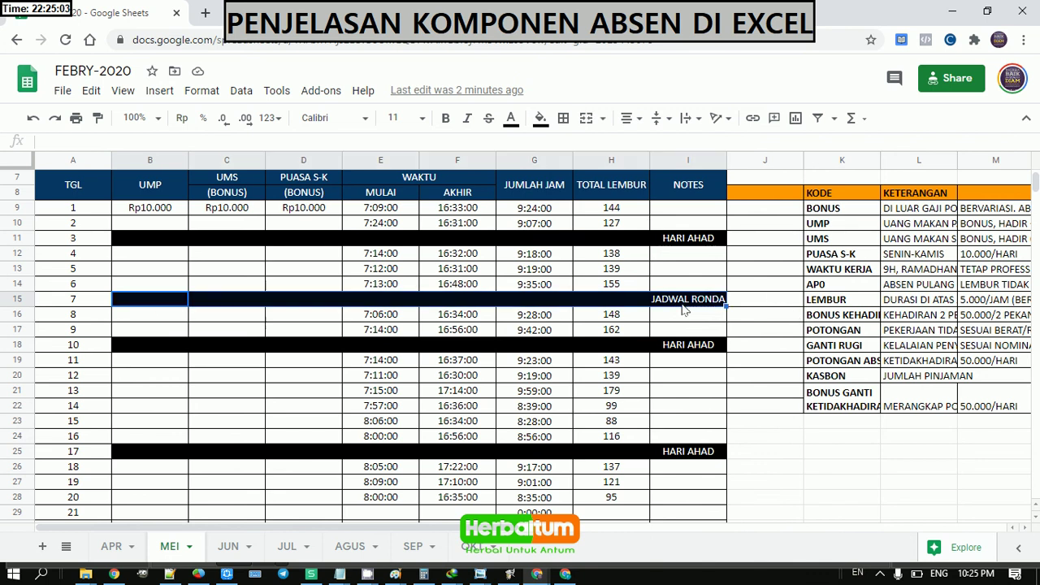
pyautogui.click(410, 302)
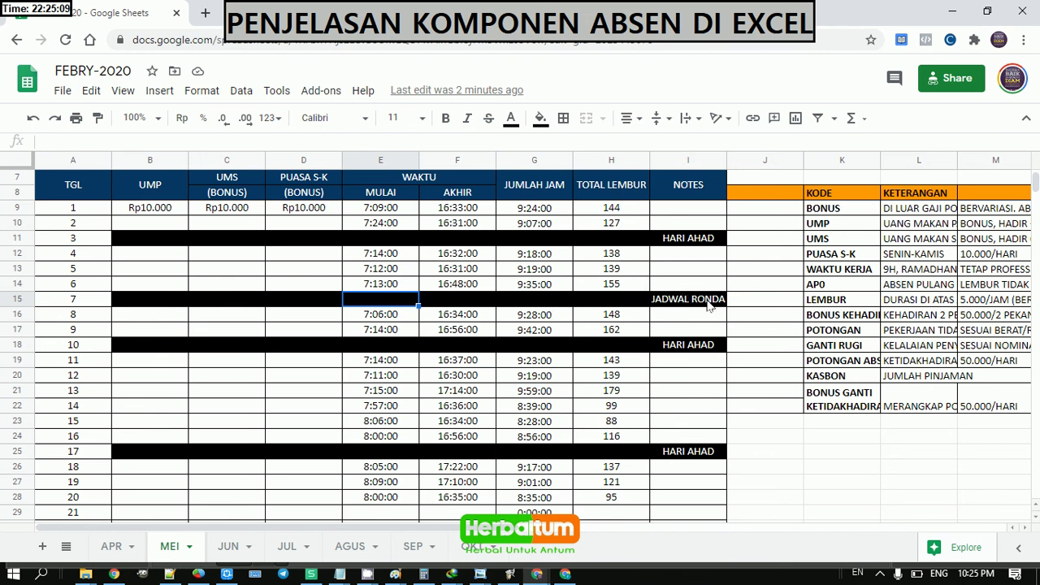
# Step: Go to the JUMLAH row below date 31 and select its empty cell under UMP
pyautogui.scroll(-1, 678, 323)
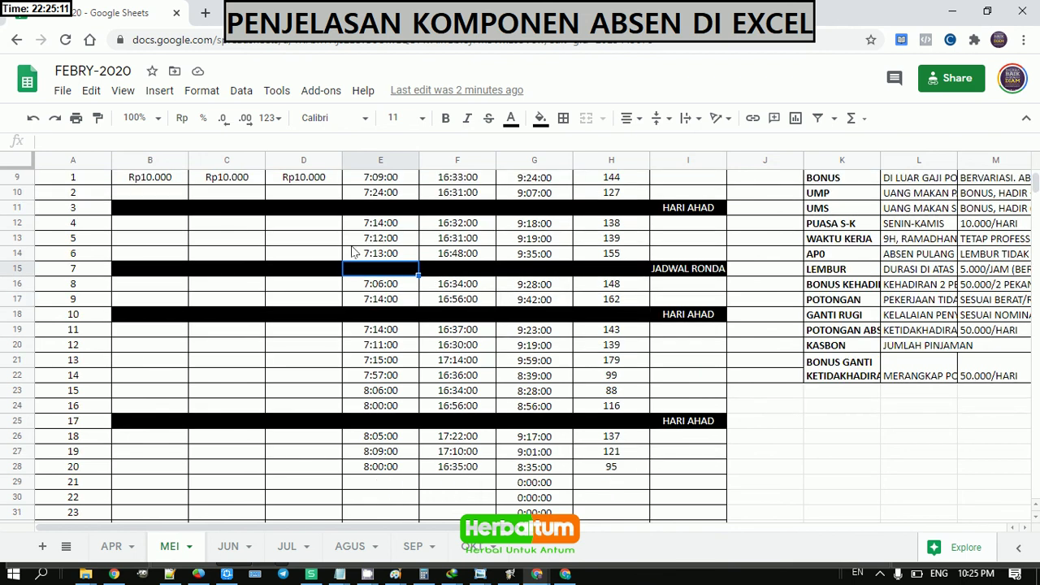
pyautogui.scroll(-5, 297, 250)
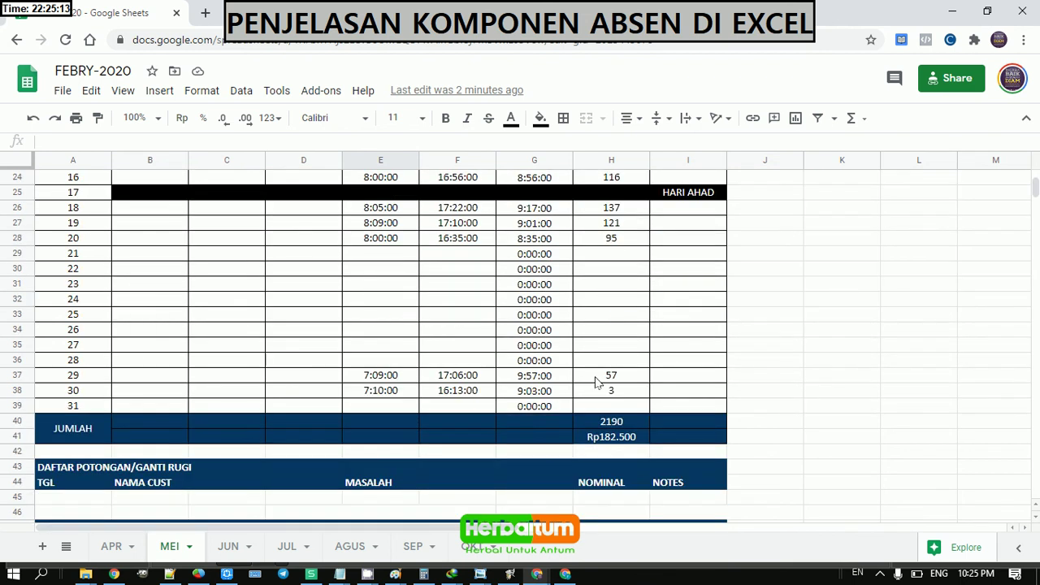
pyautogui.click(104, 435)
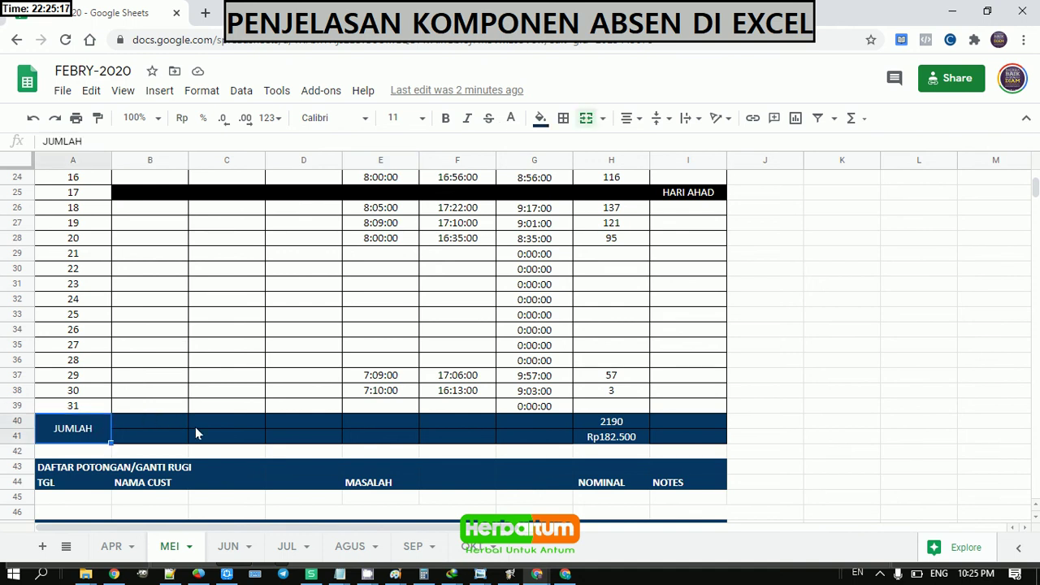
pyautogui.click(163, 424)
# Step: Copy the Rp10.000 UMP entry of date 1 into all UMP cells down to date 31
pyautogui.scroll(7, 164, 427)
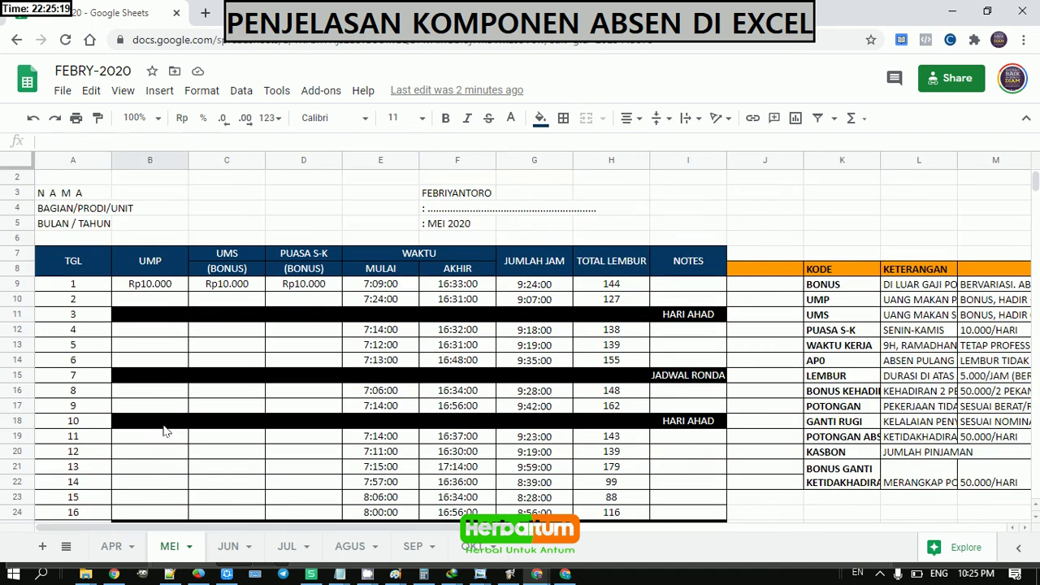
pyautogui.click(156, 288)
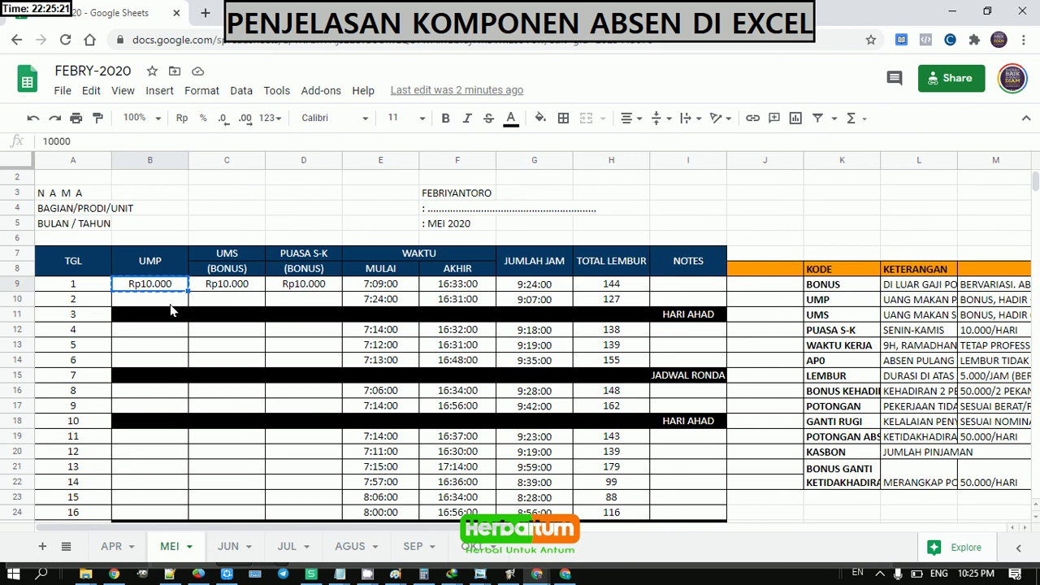
pyautogui.scroll(-6, 170, 310)
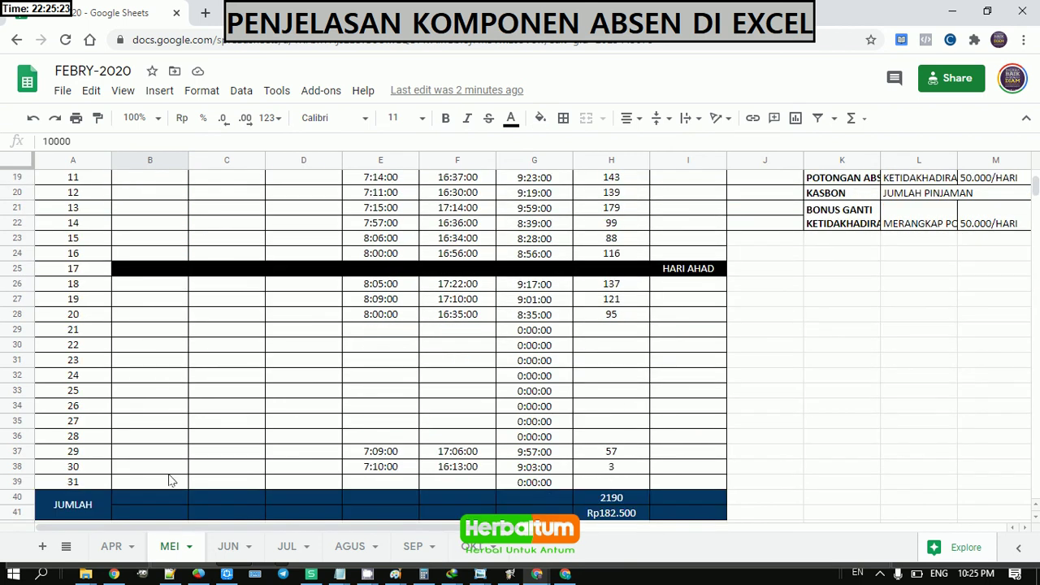
pyautogui.keyDown('shift'); pyautogui.click(163, 482); pyautogui.keyUp('shift')
pyautogui.hotkey('ctrl', 'v')
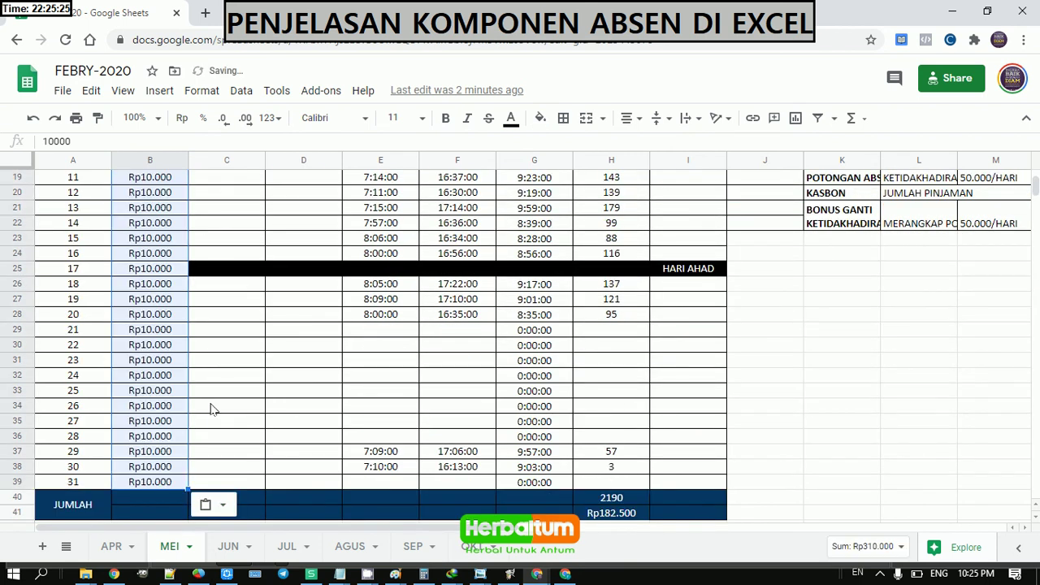
pyautogui.scroll(-2, 212, 409)
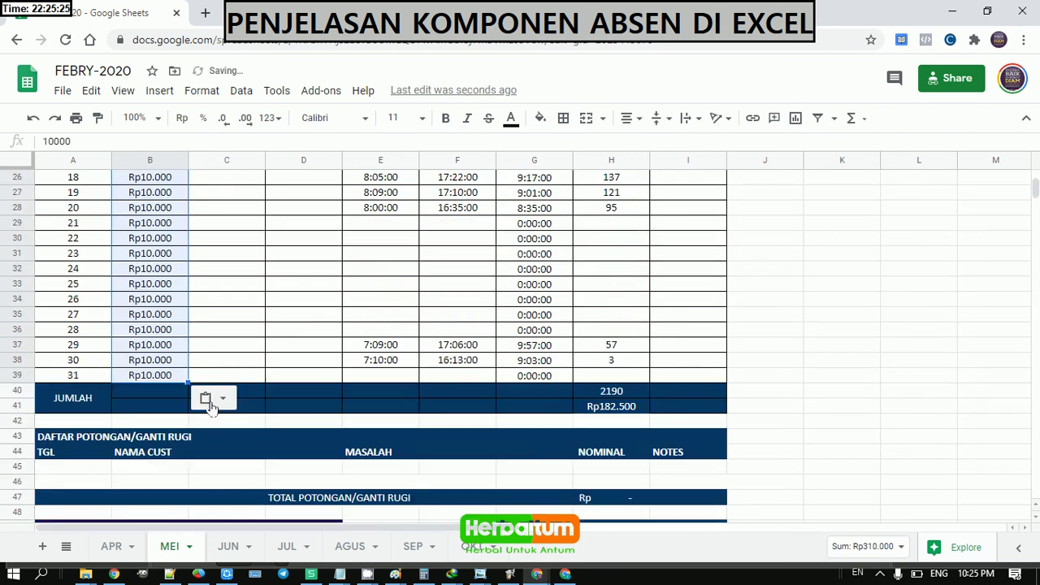
# Step: Show the UMP column's SUM formula inside its JUMLAH cell and trace the range it adds up, leaving it unedited
pyautogui.click(152, 398)
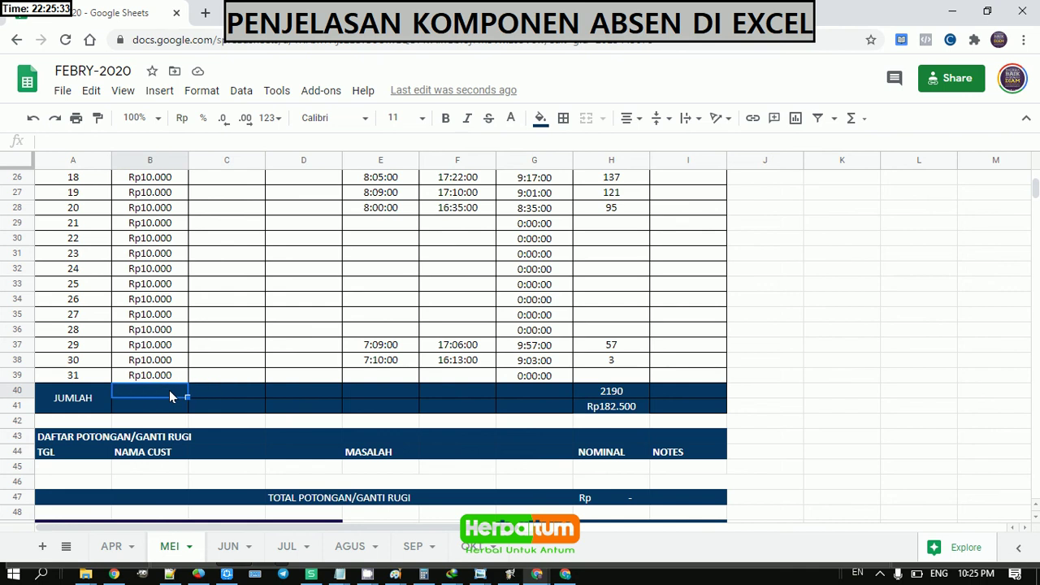
pyautogui.press('Down')
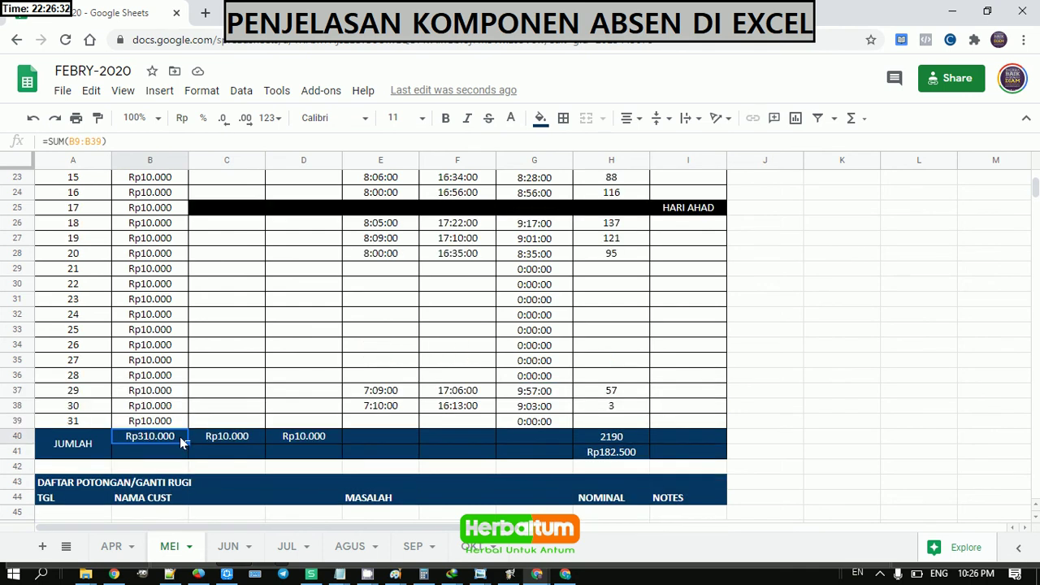
pyautogui.doubleClick(180, 437)
pyautogui.scroll(5, 198, 401)
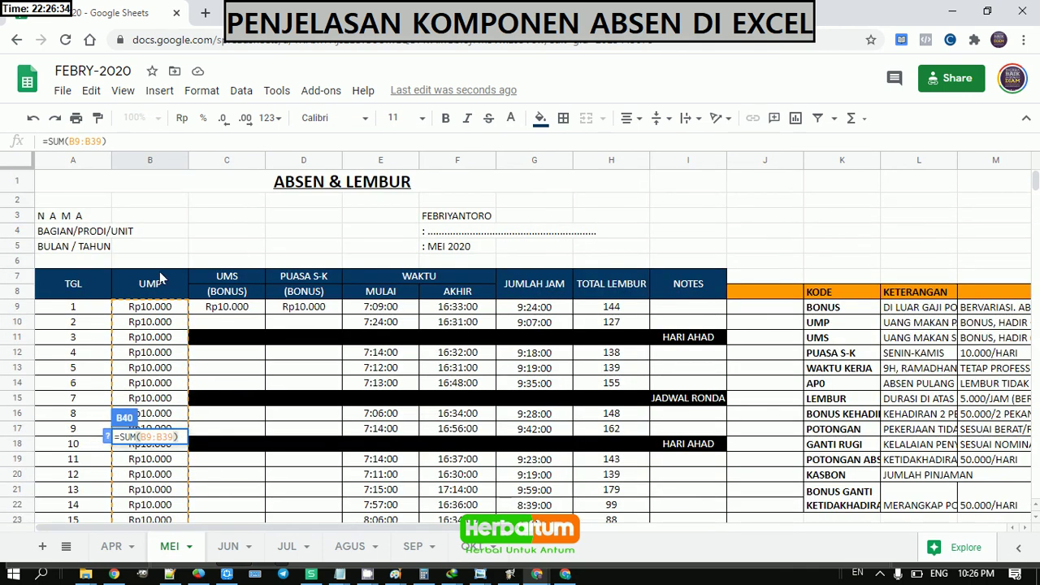
pyautogui.scroll(-5, 169, 319)
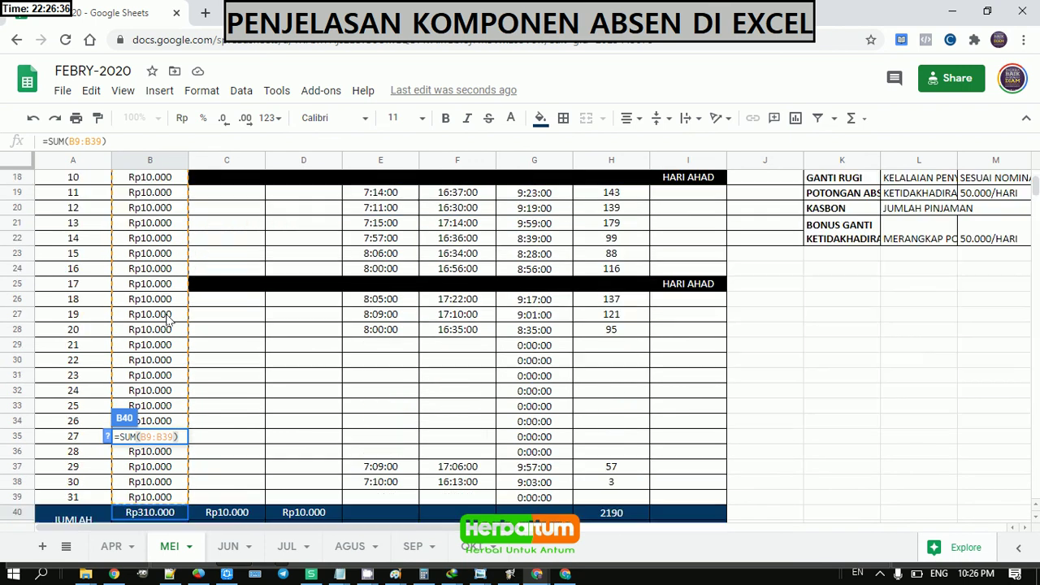
pyautogui.scroll(-2, 173, 350)
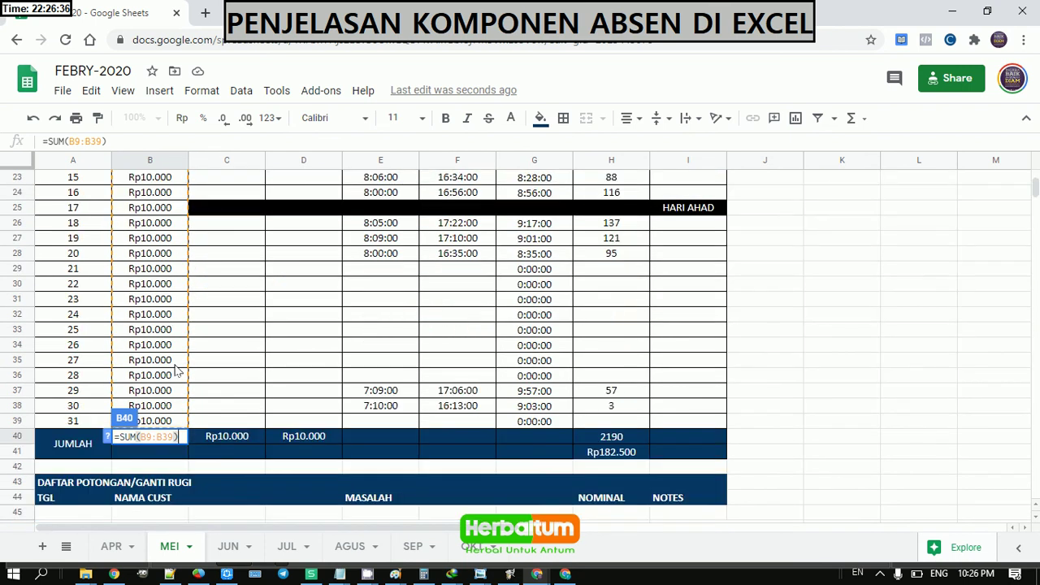
pyautogui.click(213, 440)
pyautogui.click(163, 443)
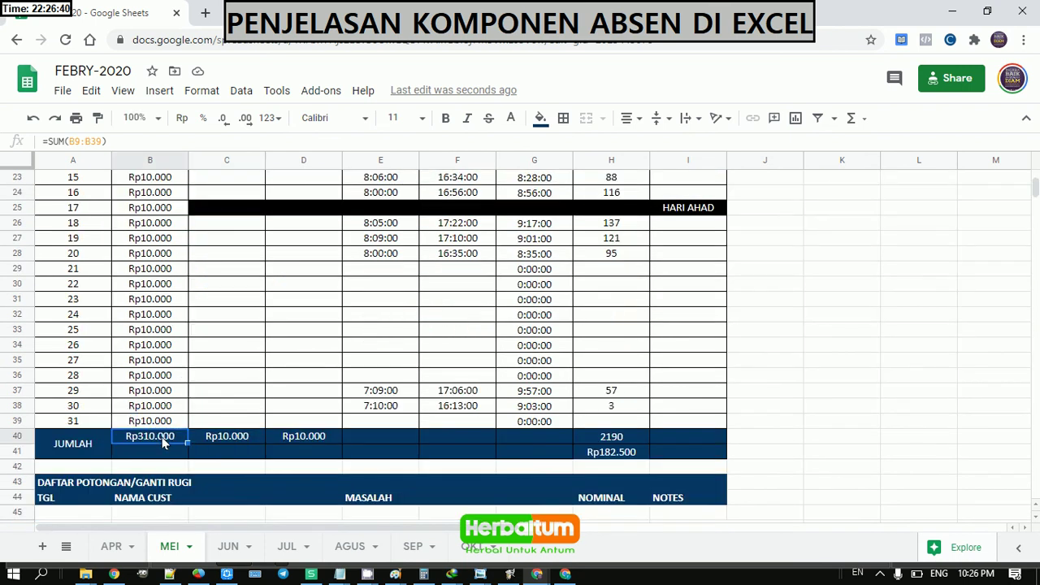
# Step: Read the JUMLAH formulas of the UMS and PUASA S-K columns and check the UMS entries they cover
pyautogui.click(244, 439)
pyautogui.scroll(7, 334, 431)
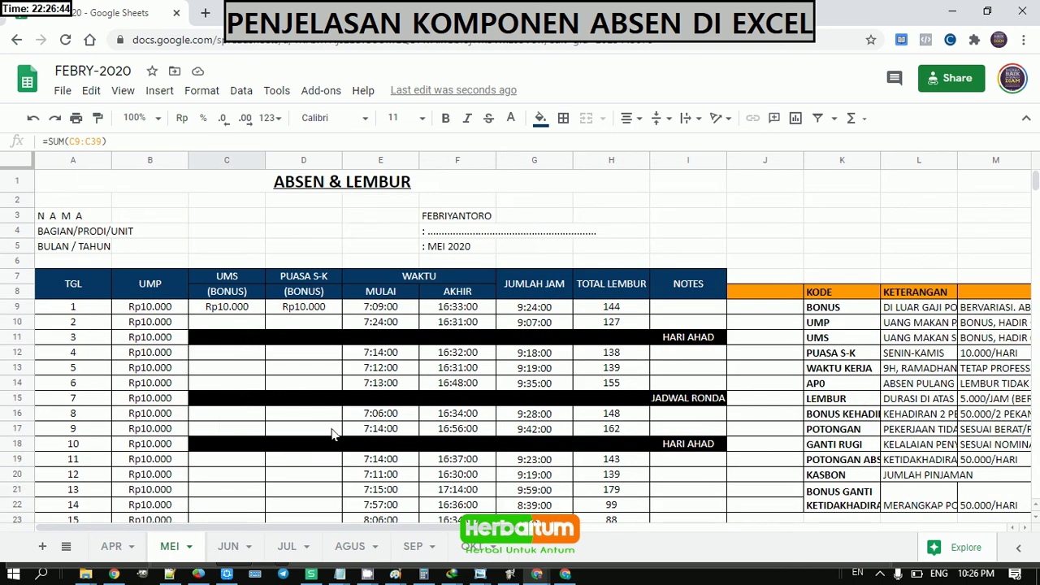
pyautogui.scroll(-8, 277, 317)
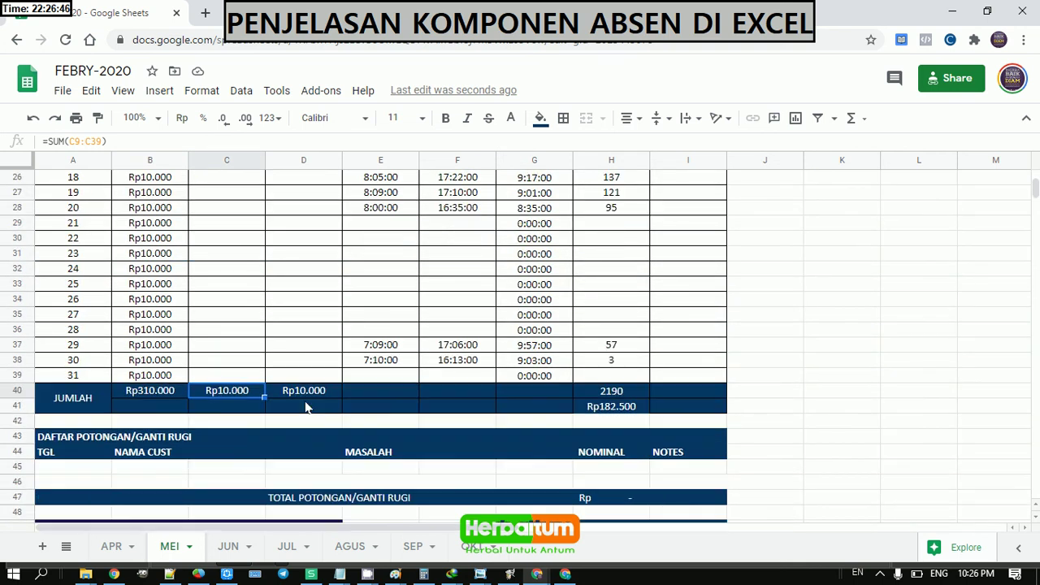
pyautogui.click(323, 396)
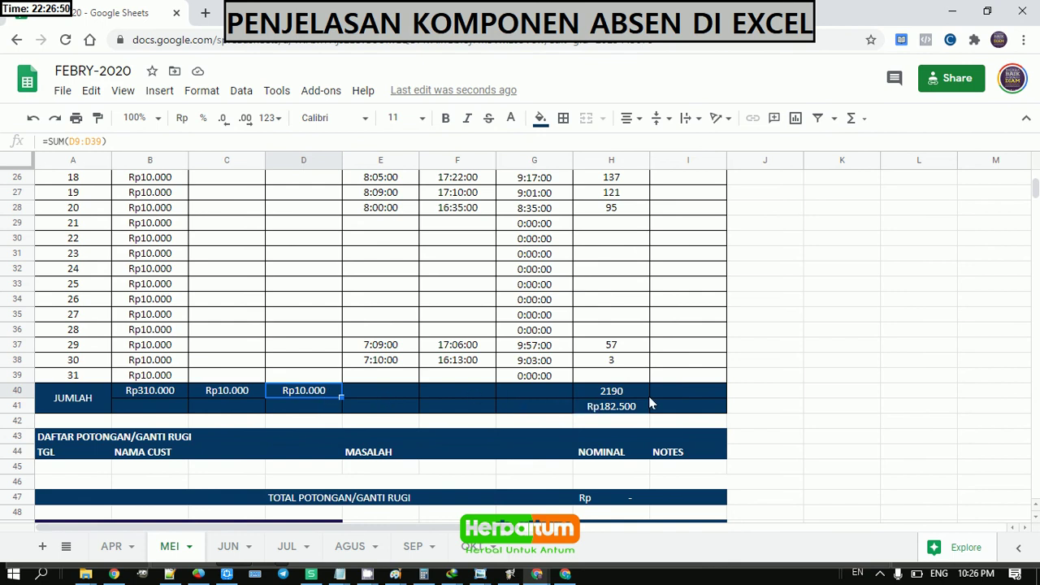
# Step: Show the TOTAL LEMBUR column's SUM formula inside its JUMLAH cell and trace the overtime range it adds up
pyautogui.click(625, 388)
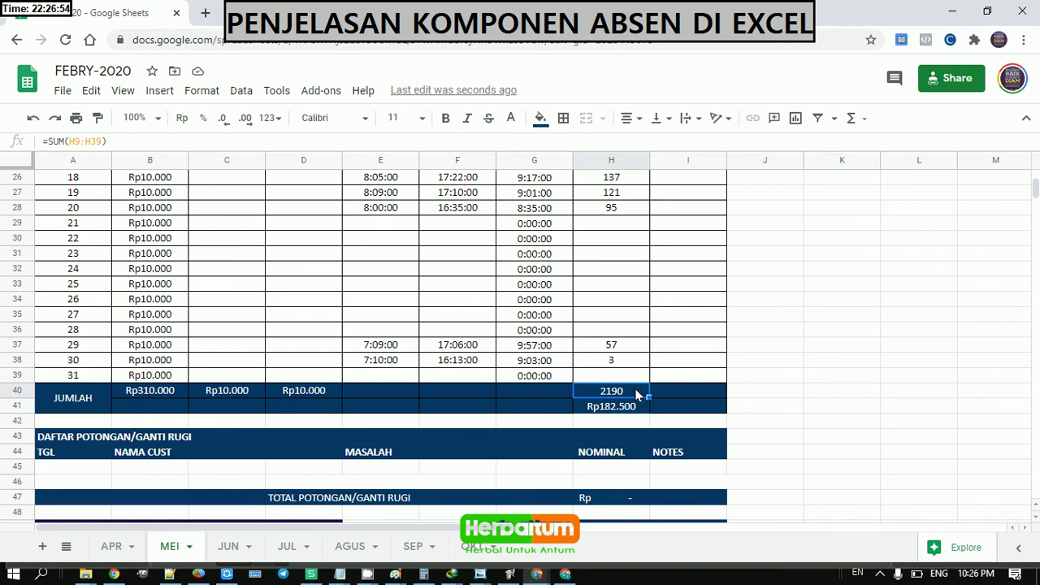
pyautogui.doubleClick(640, 387)
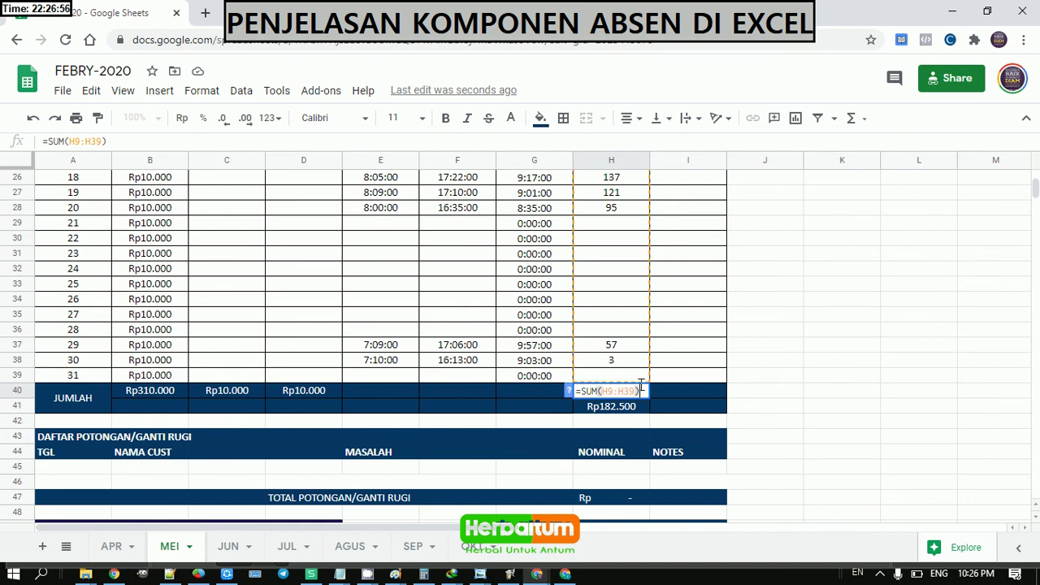
pyautogui.scroll(5, 597, 323)
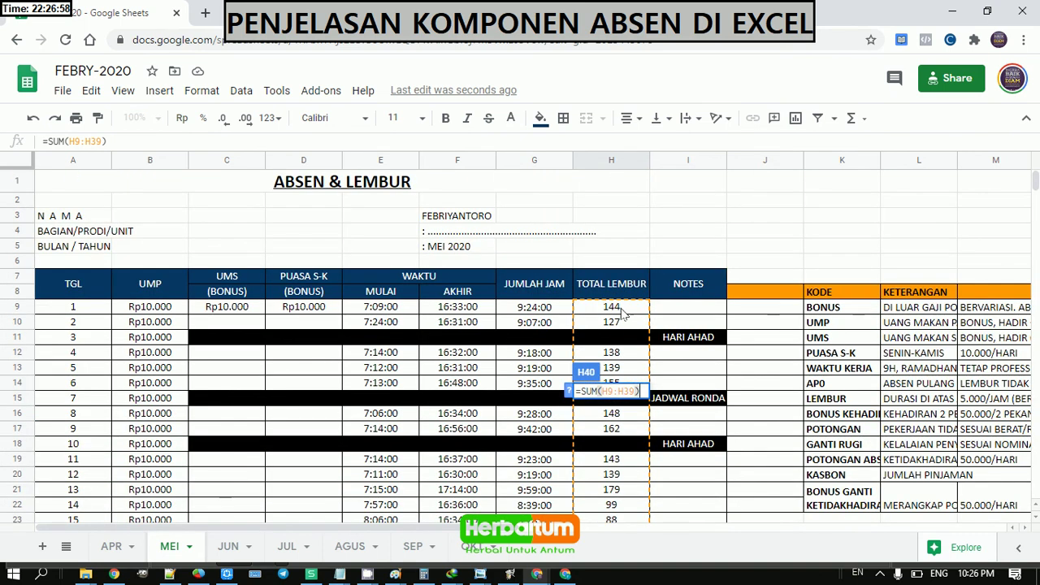
pyautogui.scroll(-5, 624, 309)
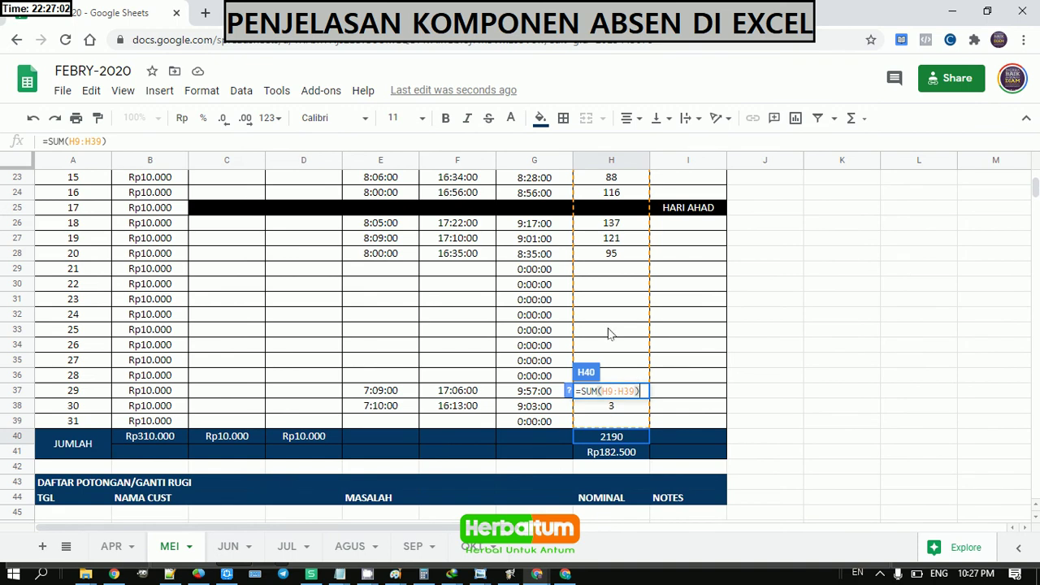
# Step: Show the formula that converts the total overtime minutes to rupiah in the second JUMLAH row and trace its reference, leaving it unedited
pyautogui.scroll(2, 611, 342)
pyautogui.scroll(-1, 622, 321)
pyautogui.scroll(-5, 624, 316)
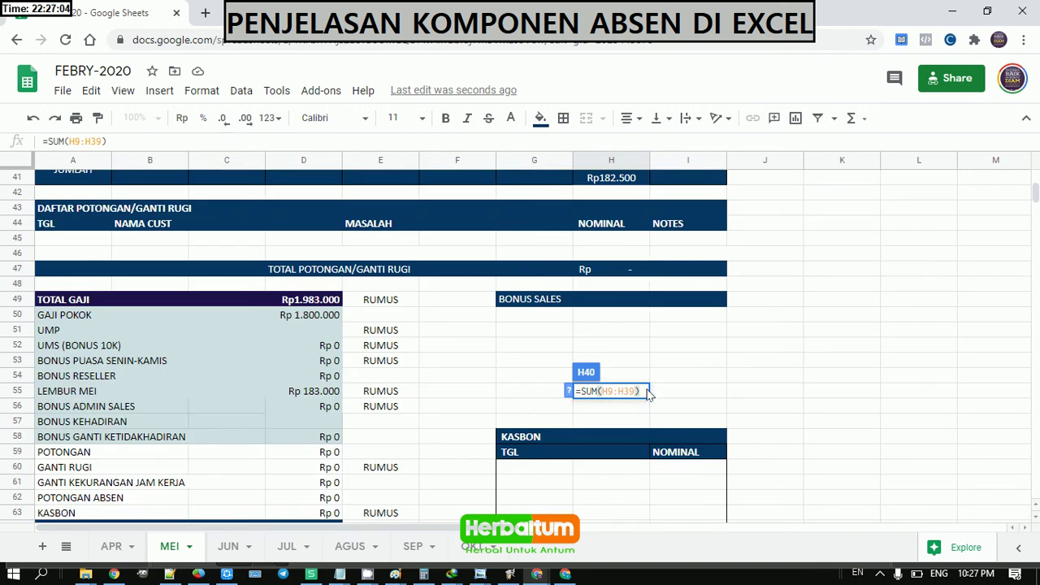
pyautogui.scroll(3, 645, 395)
pyautogui.scroll(-2, 638, 355)
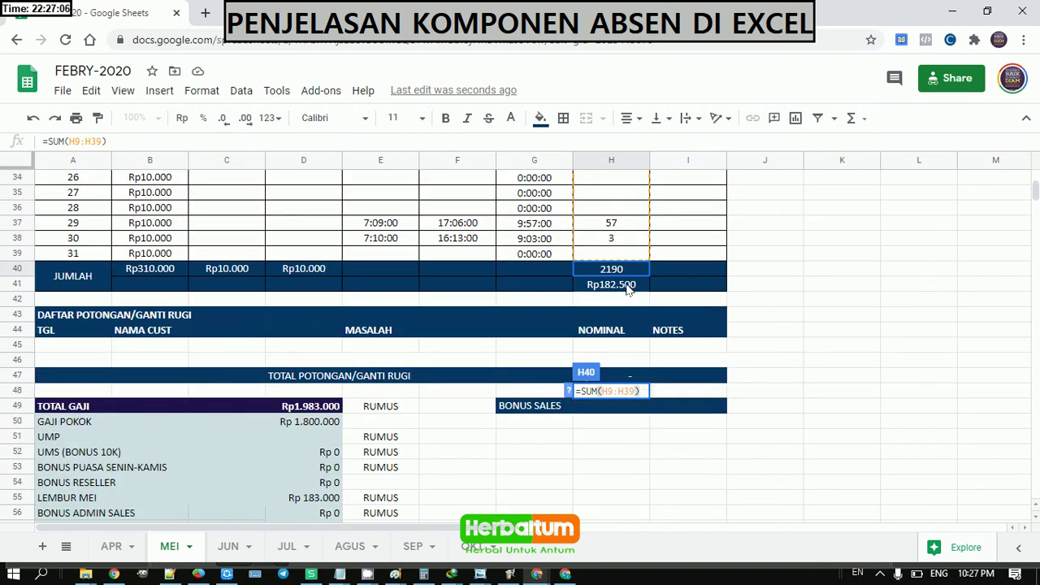
pyautogui.click(629, 289)
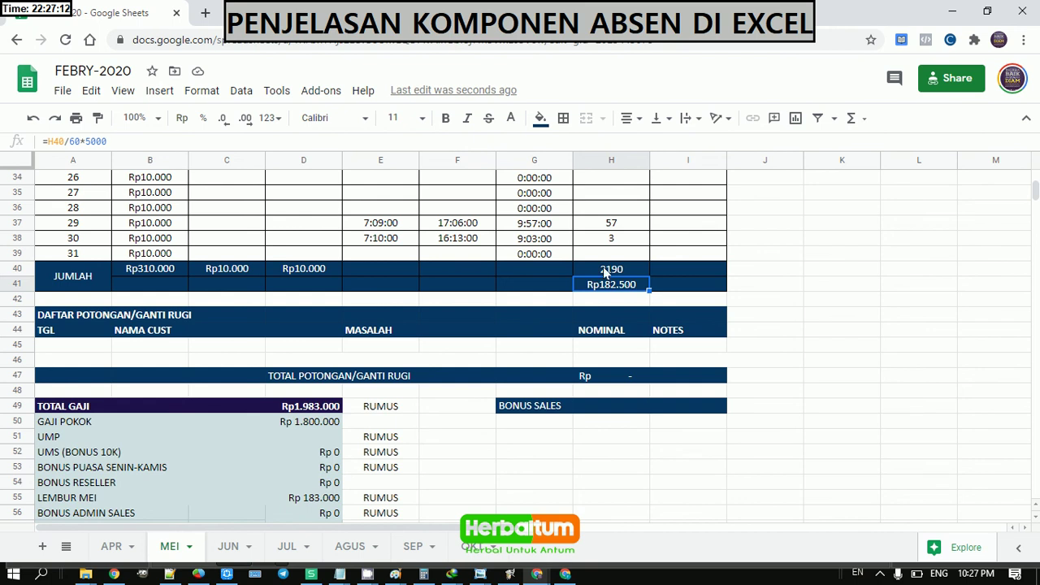
pyautogui.click(605, 274)
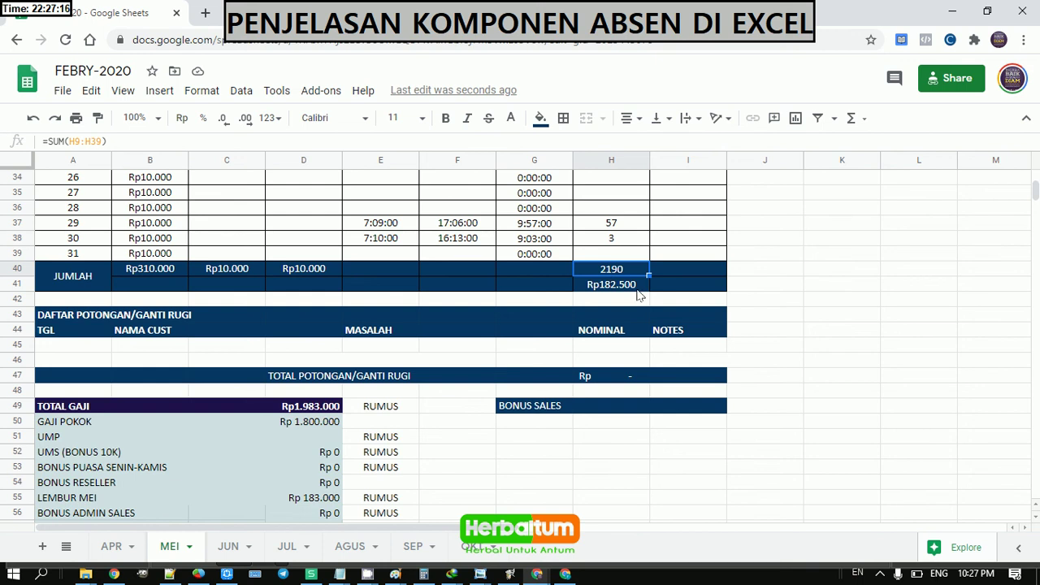
pyautogui.click(638, 289)
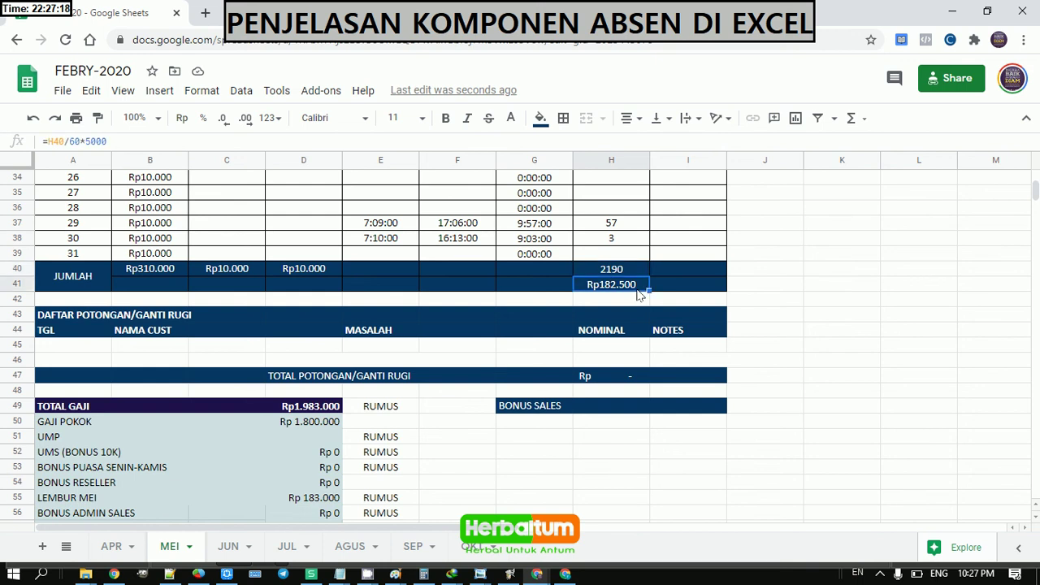
pyautogui.doubleClick(638, 291)
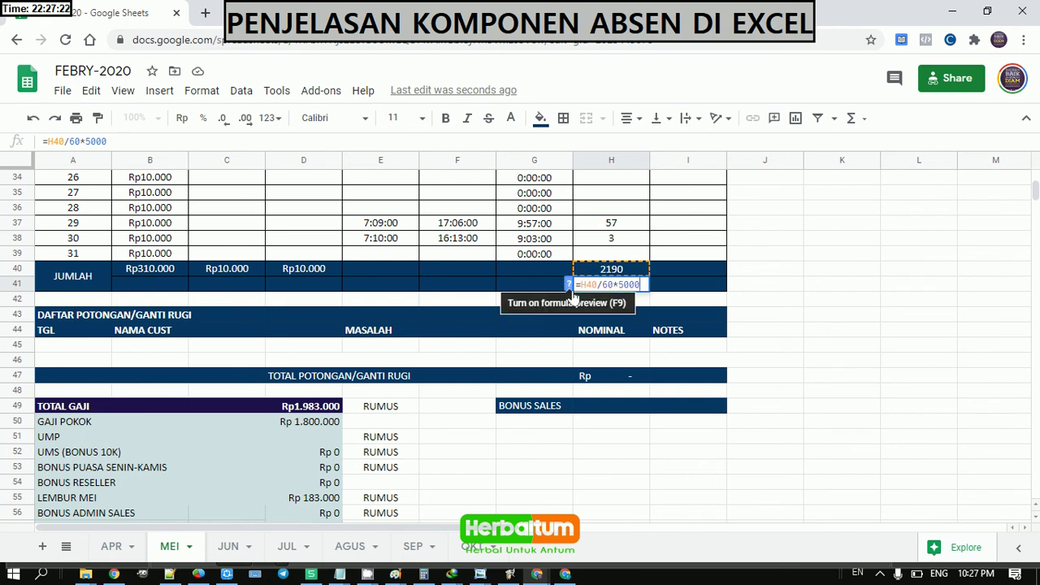
pyautogui.press('Escape')
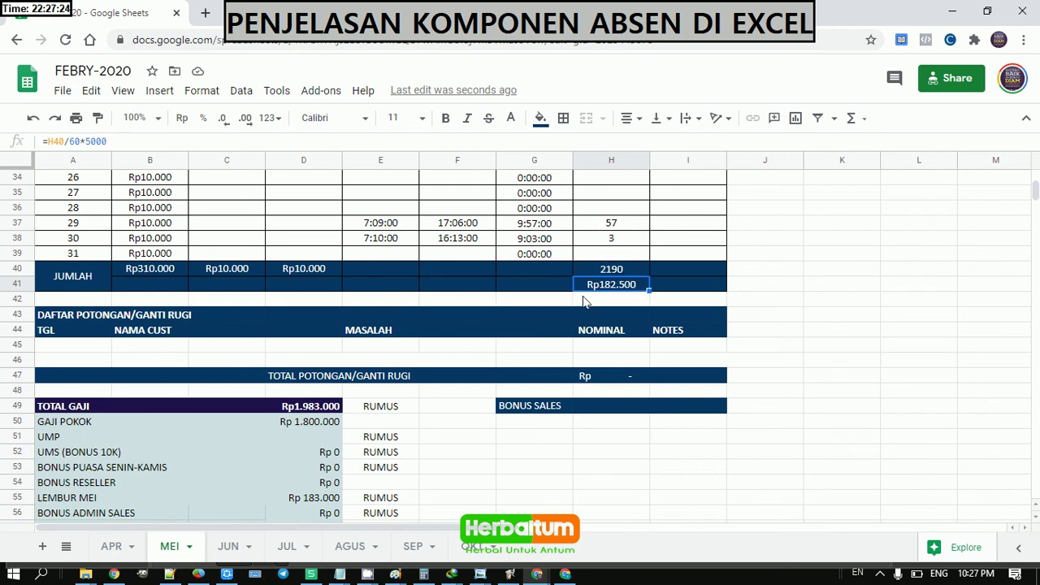
# Step: Return to the start of the attendance table and point out the MULAI and AKHIR times of date 1
pyautogui.scroll(6, 586, 321)
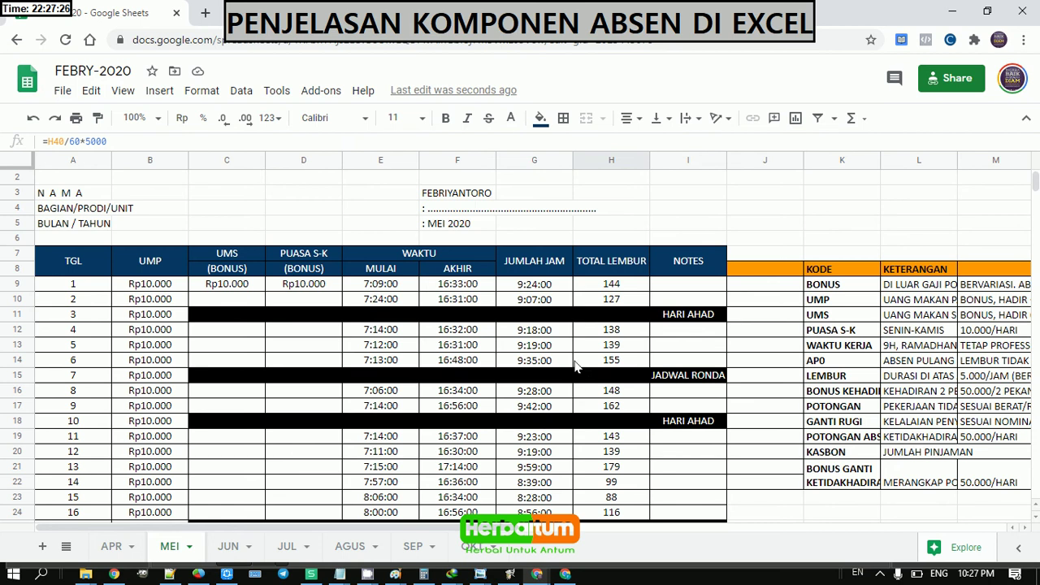
pyautogui.scroll(1, 560, 351)
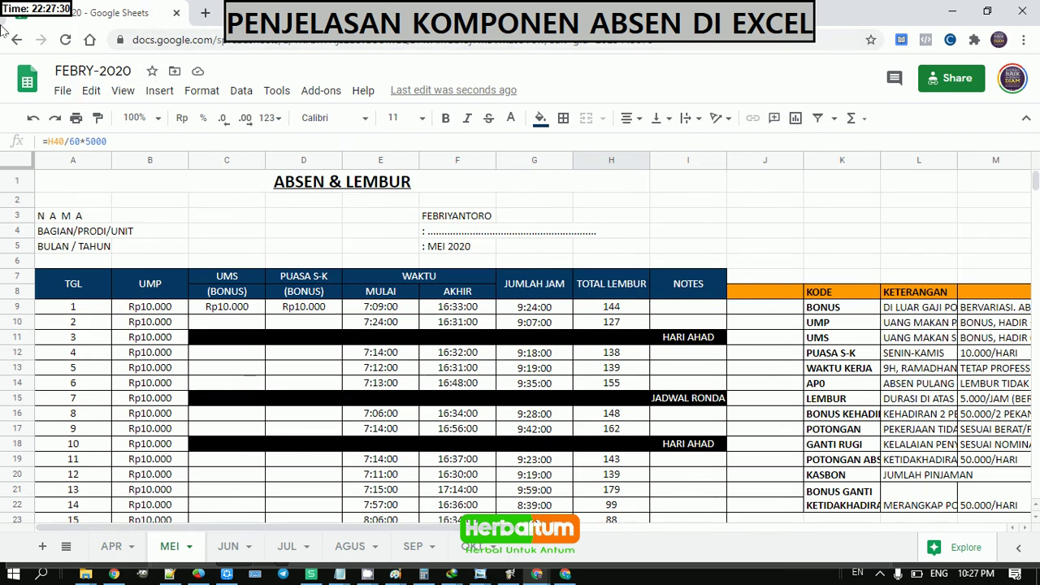
pyautogui.click(395, 314)
pyautogui.click(467, 314)
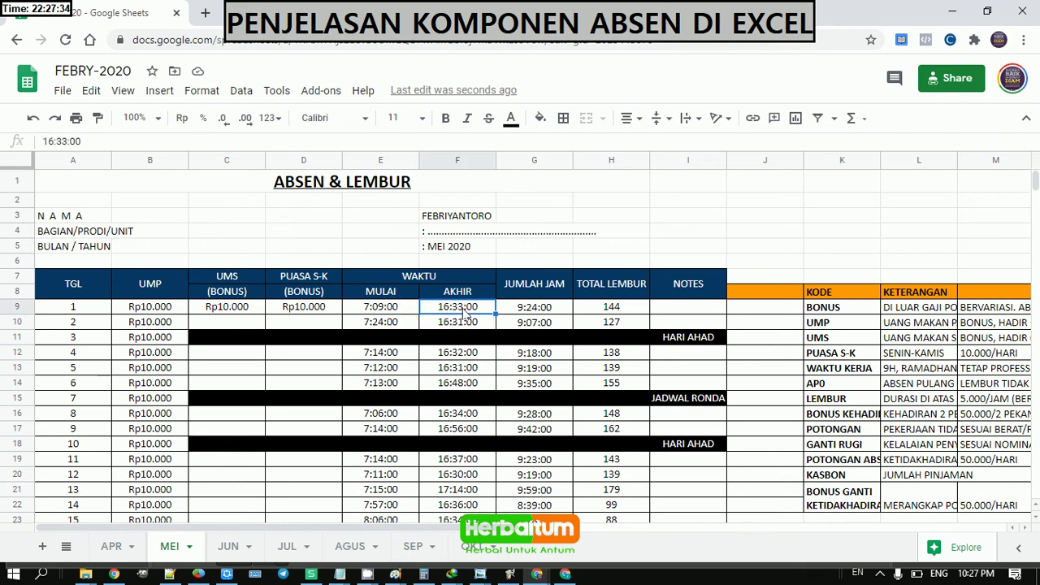
# Step: Go through the DAFTAR POTONGAN/GANTI RUGI table's title and its TGL, NAMA CUST, MASALAH, NOMINAL and NOTES headings
pyautogui.scroll(-6, 464, 313)
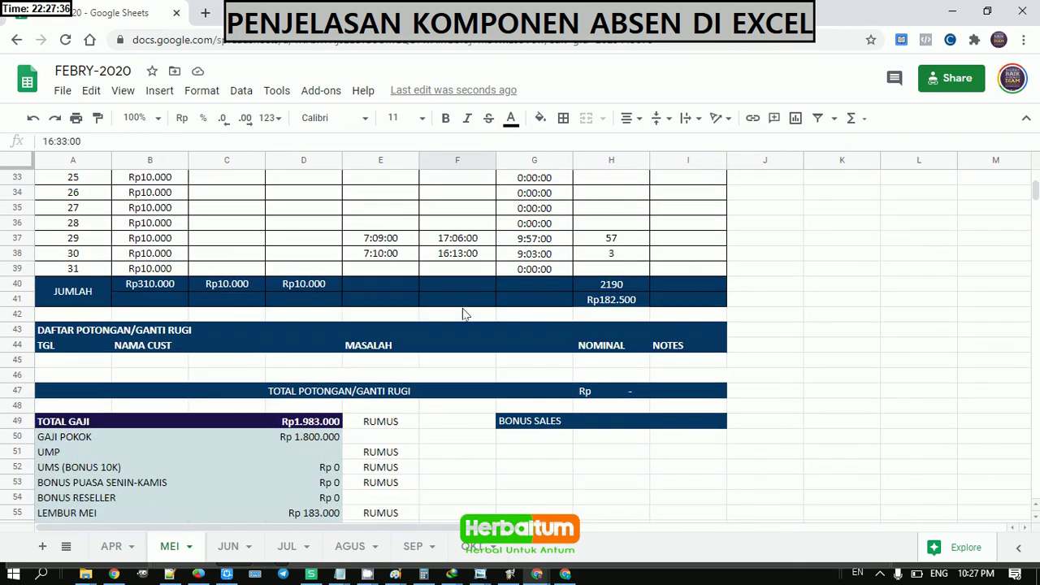
pyautogui.scroll(-4, 464, 313)
pyautogui.scroll(5, 467, 344)
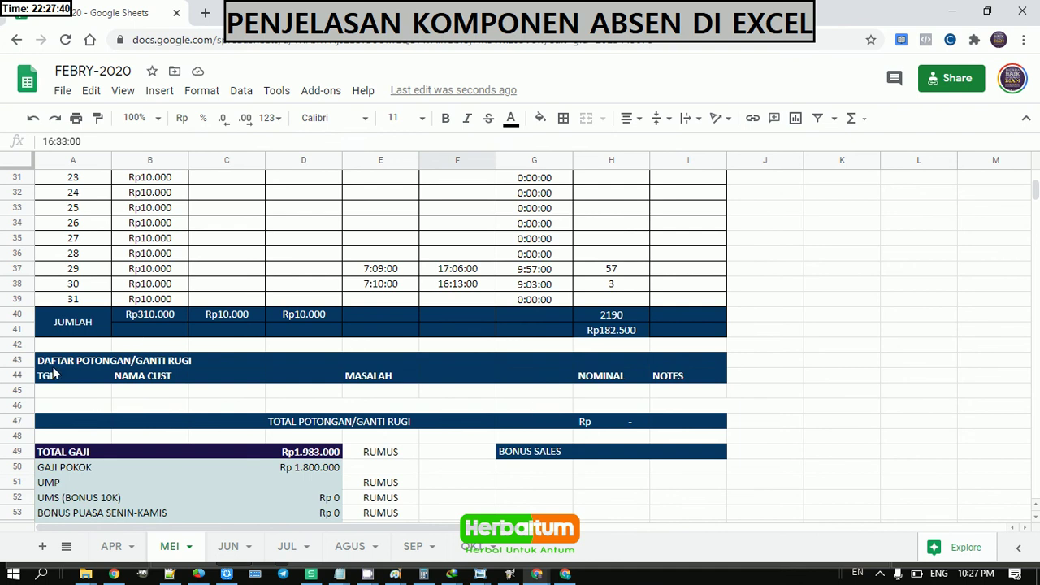
pyautogui.click(49, 365)
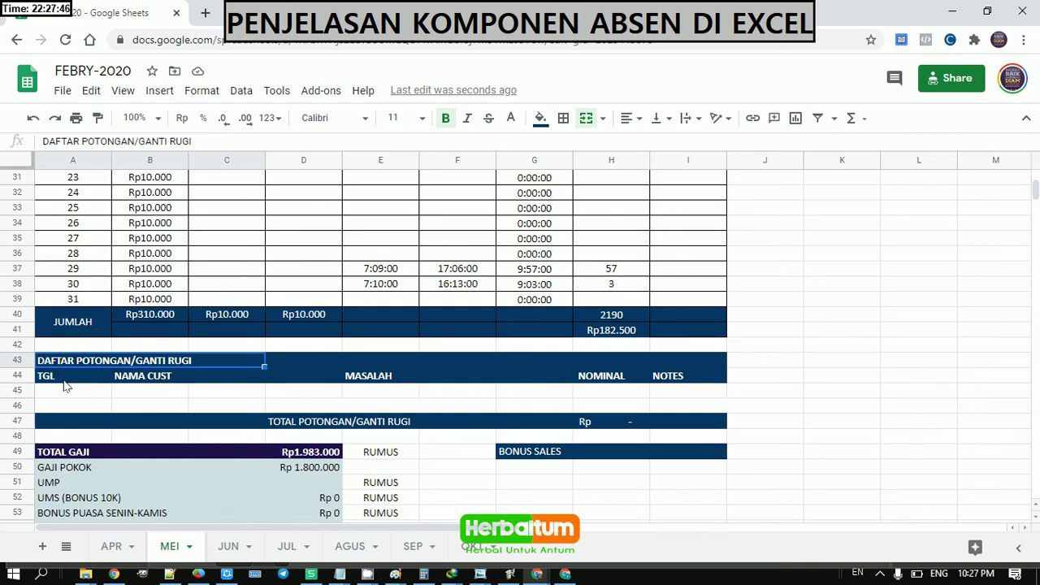
pyautogui.doubleClick(150, 366)
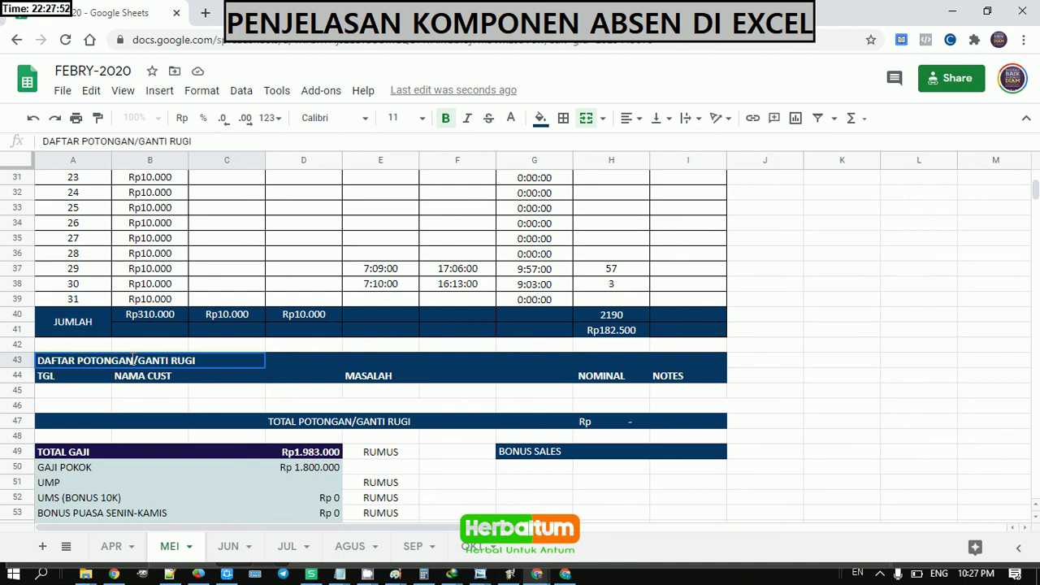
pyautogui.moveTo(135, 364); pyautogui.dragTo(85, 363)
pyautogui.click(65, 381)
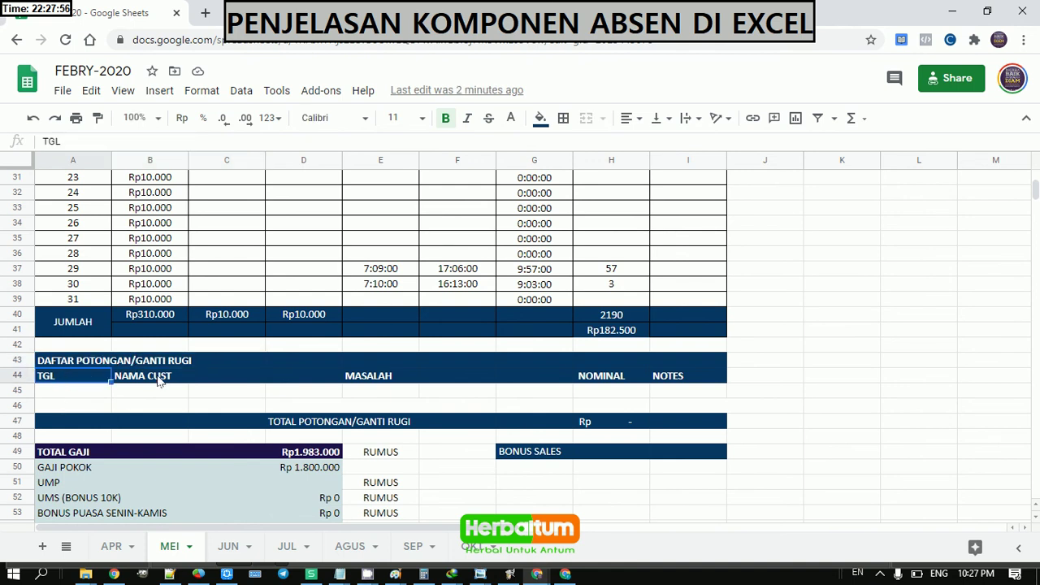
pyautogui.click(159, 378)
pyautogui.click(368, 382)
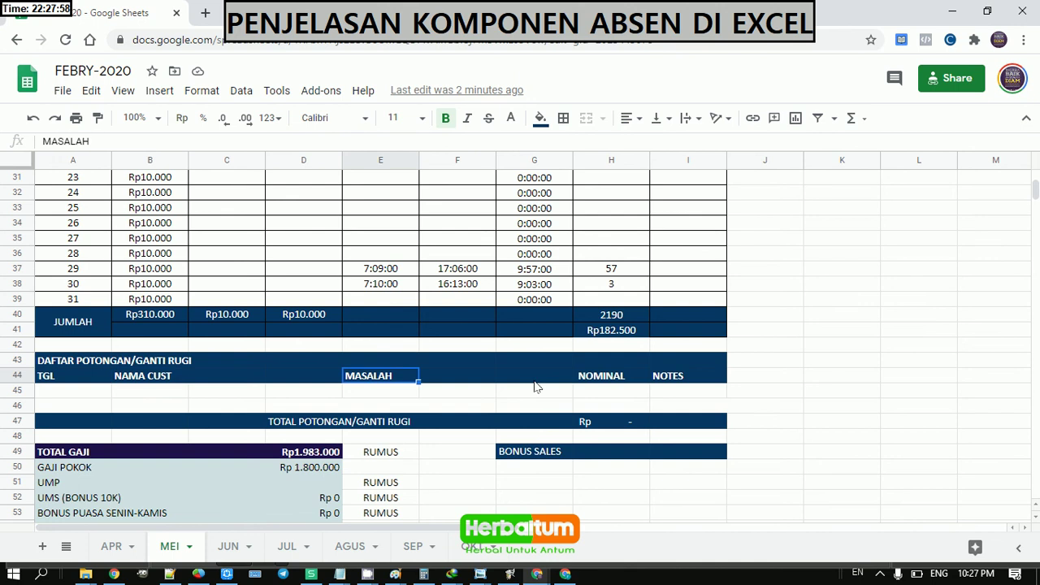
pyautogui.click(608, 382)
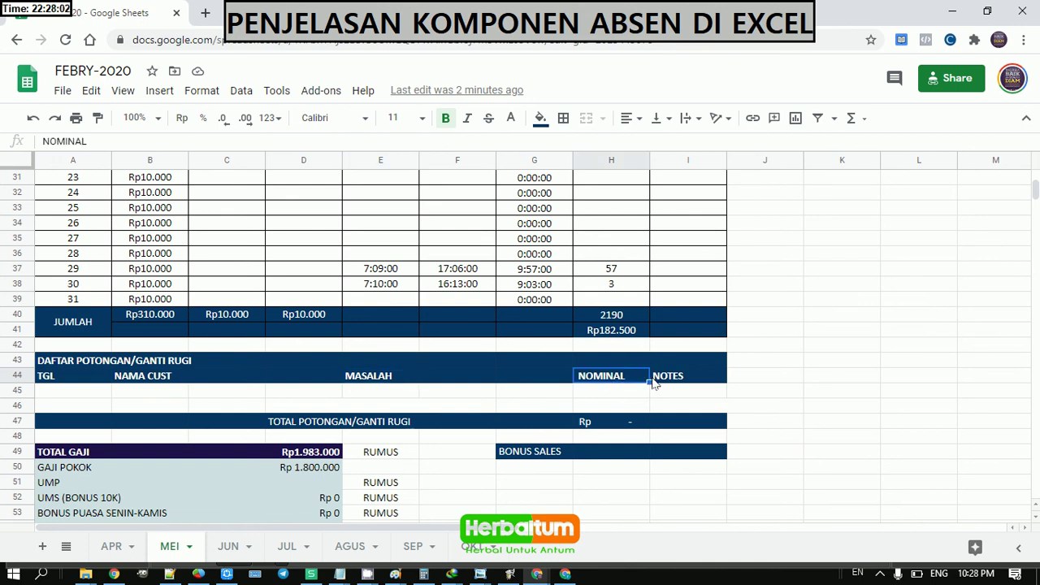
pyautogui.click(679, 379)
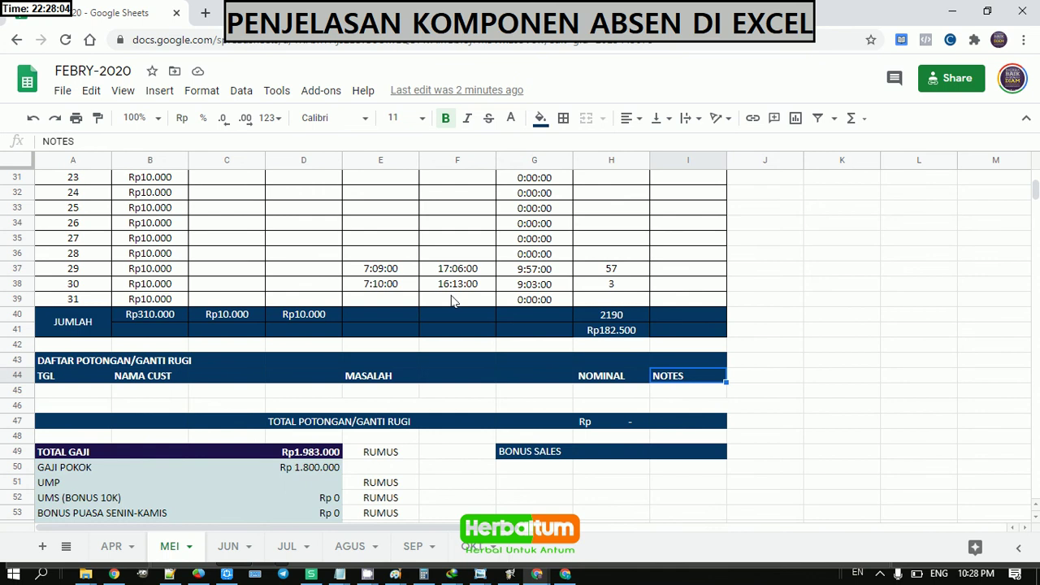
# Step: Read the formula behind the TOTAL POTONGAN/GANTI RUGI amount and check the NOMINAL rows it covers
pyautogui.scroll(-2, 325, 309)
pyautogui.scroll(-1, 276, 339)
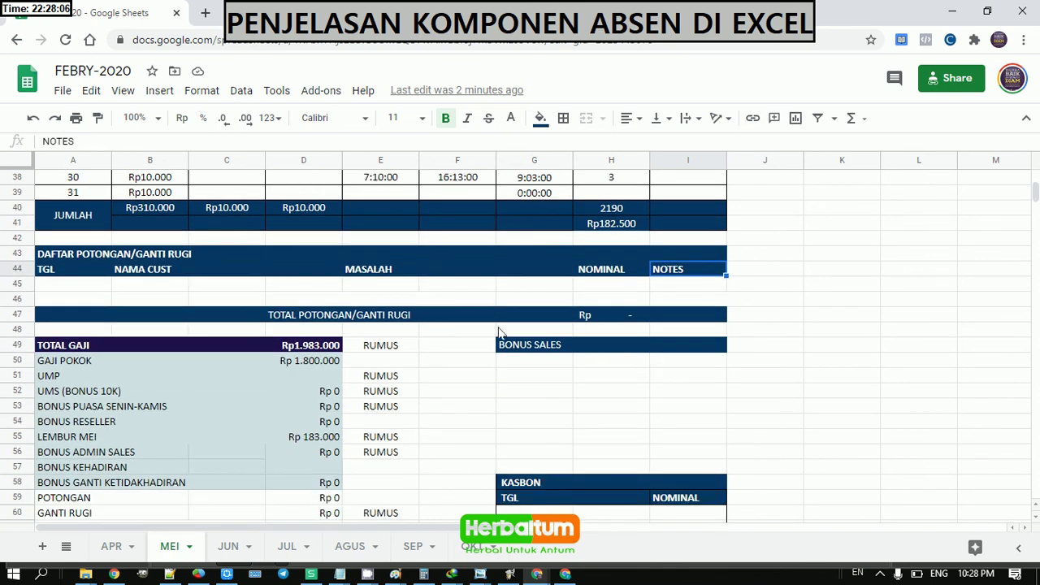
pyautogui.click(318, 316)
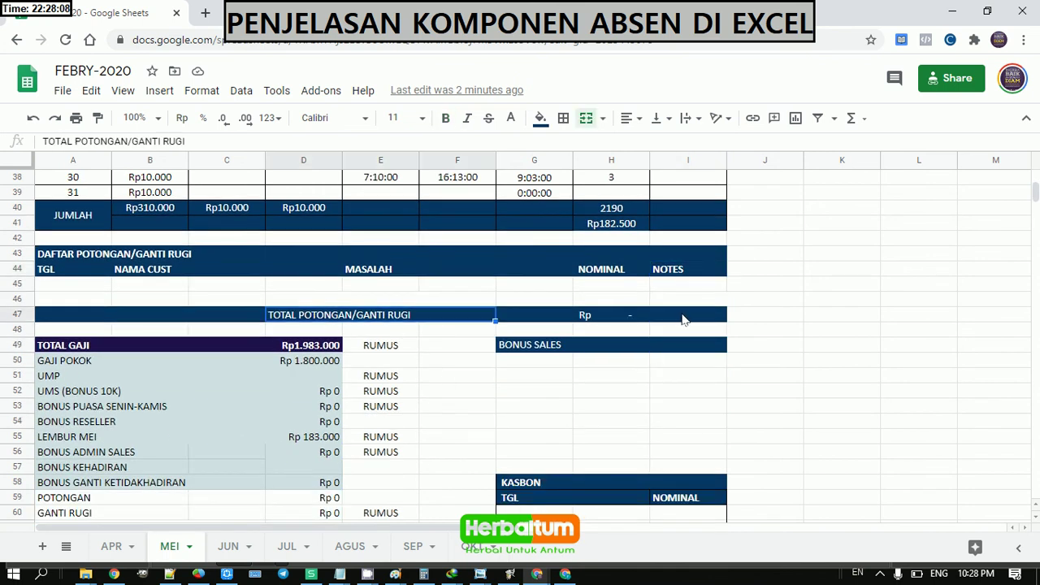
pyautogui.click(686, 321)
pyautogui.click(631, 320)
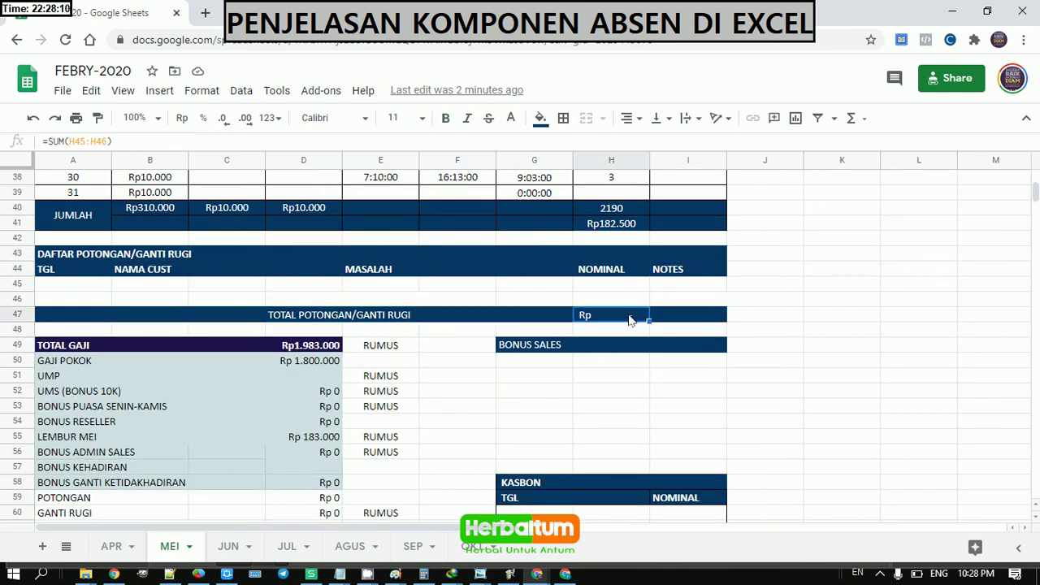
pyautogui.scroll(3, 604, 415)
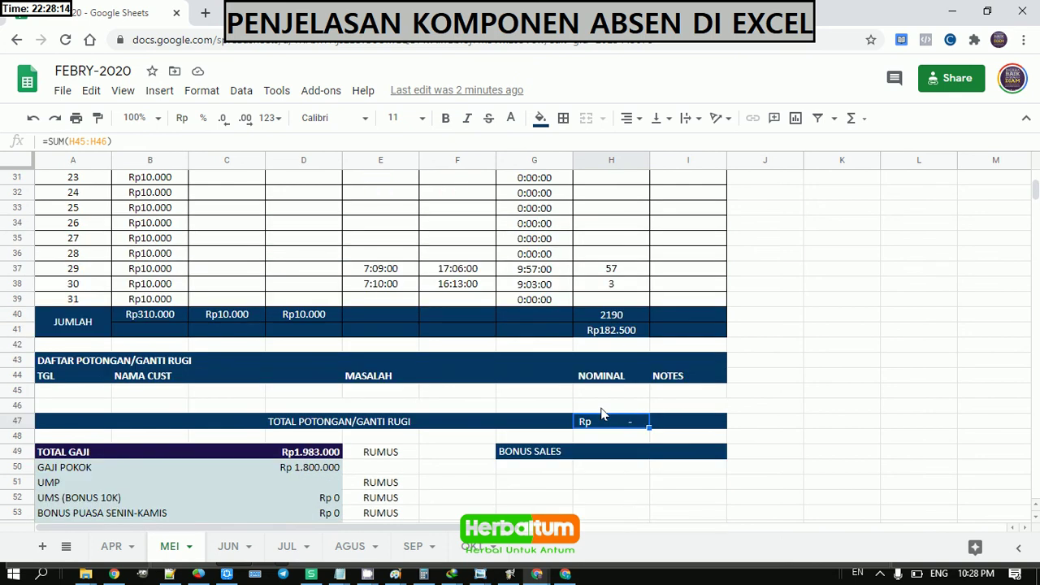
# Step: Show the TOTAL GAJI formula inside its cell and compare its range with the deduction amounts from POTONGAN to KASBON
pyautogui.scroll(-5, 540, 398)
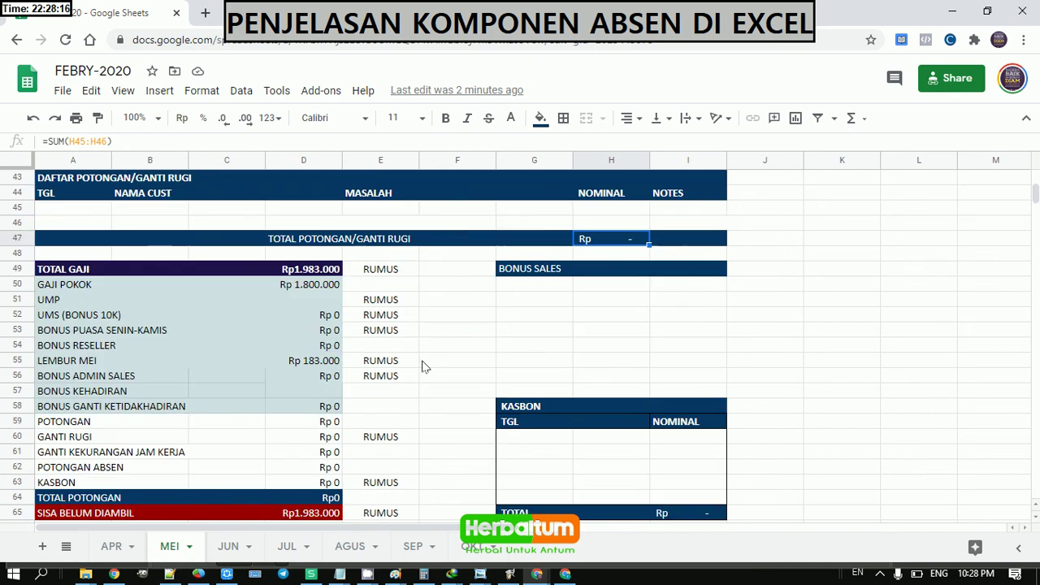
pyautogui.click(73, 274)
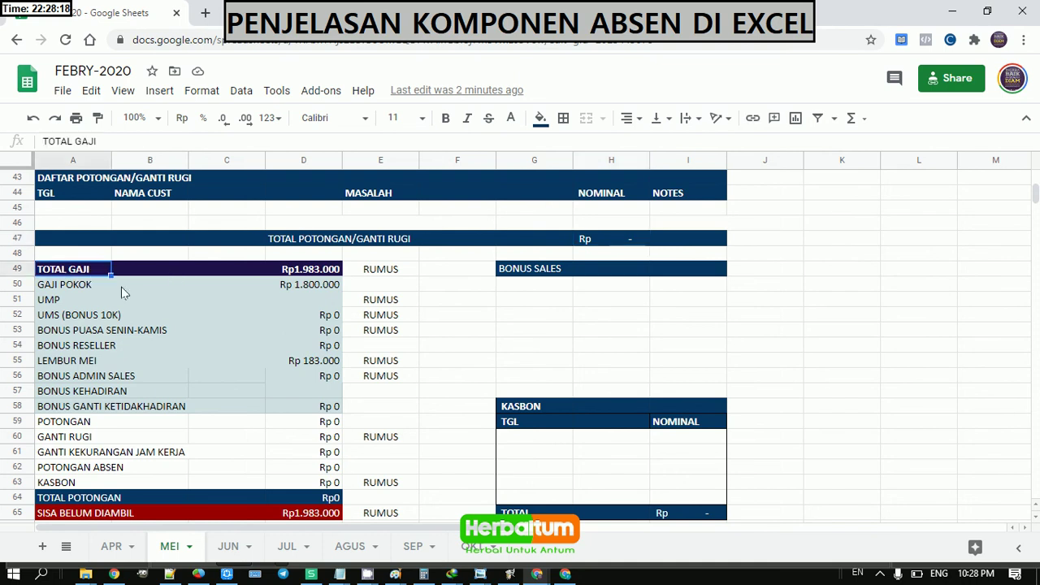
pyautogui.click(331, 271)
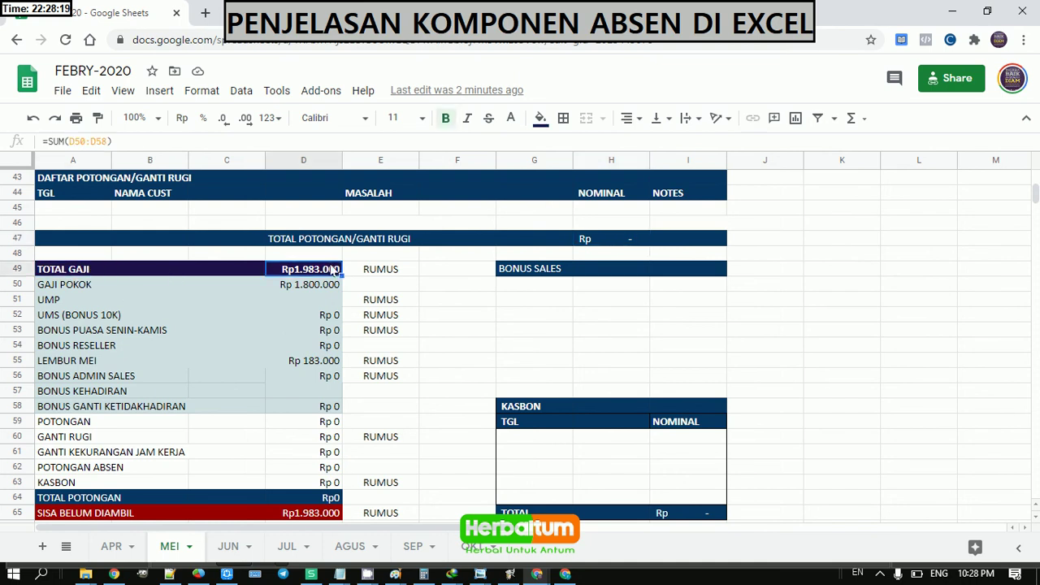
pyautogui.doubleClick(309, 275)
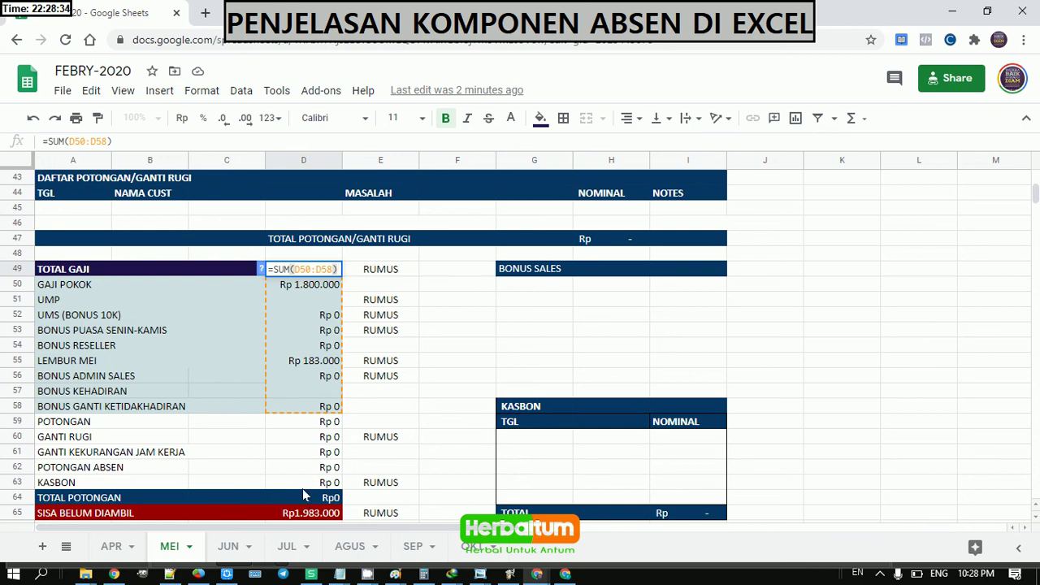
pyautogui.click(309, 429)
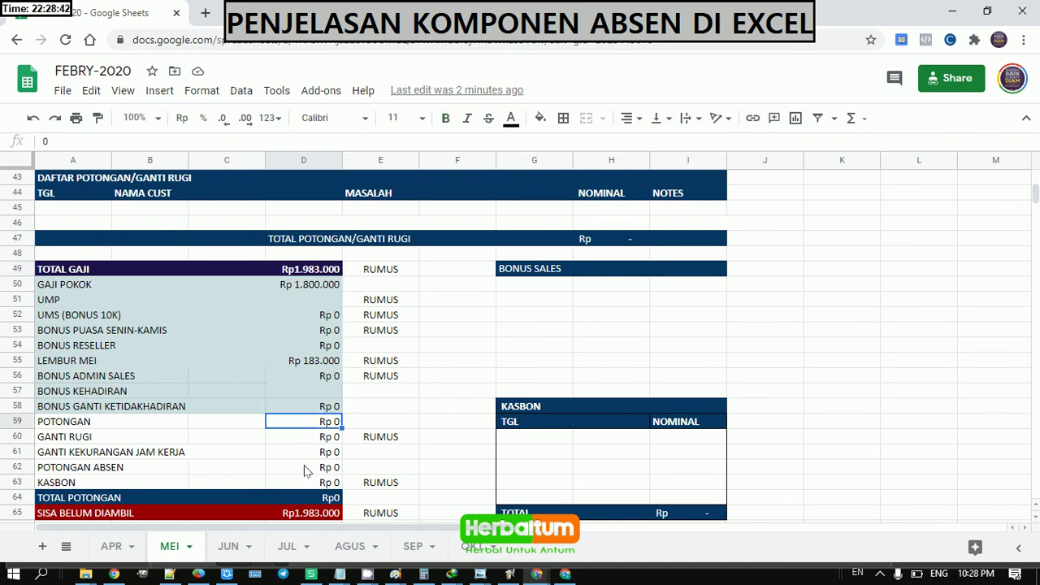
pyautogui.keyDown('shift'); pyautogui.click(295, 482); pyautogui.keyUp('shift')
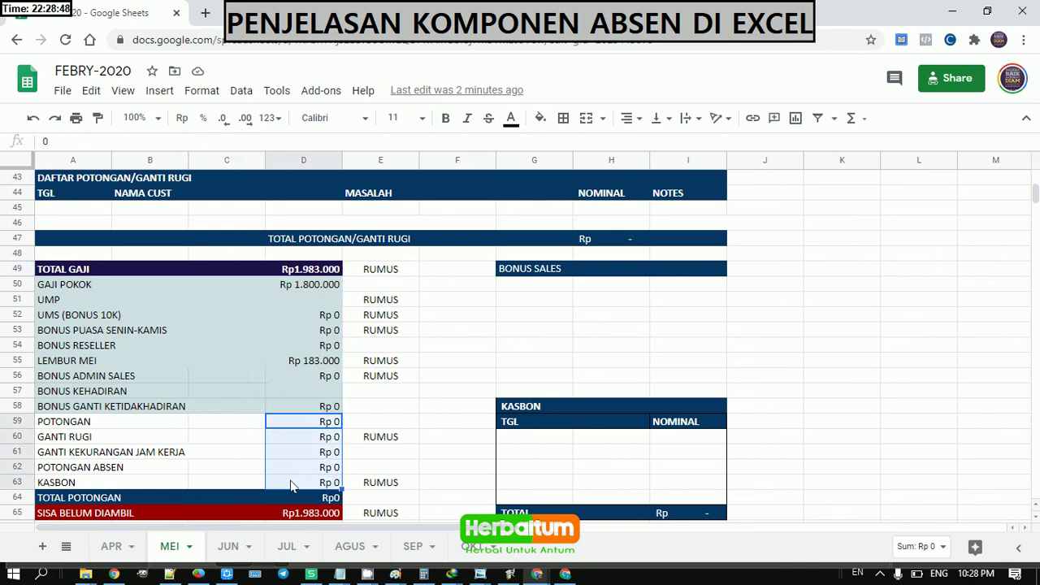
pyautogui.doubleClick(311, 269)
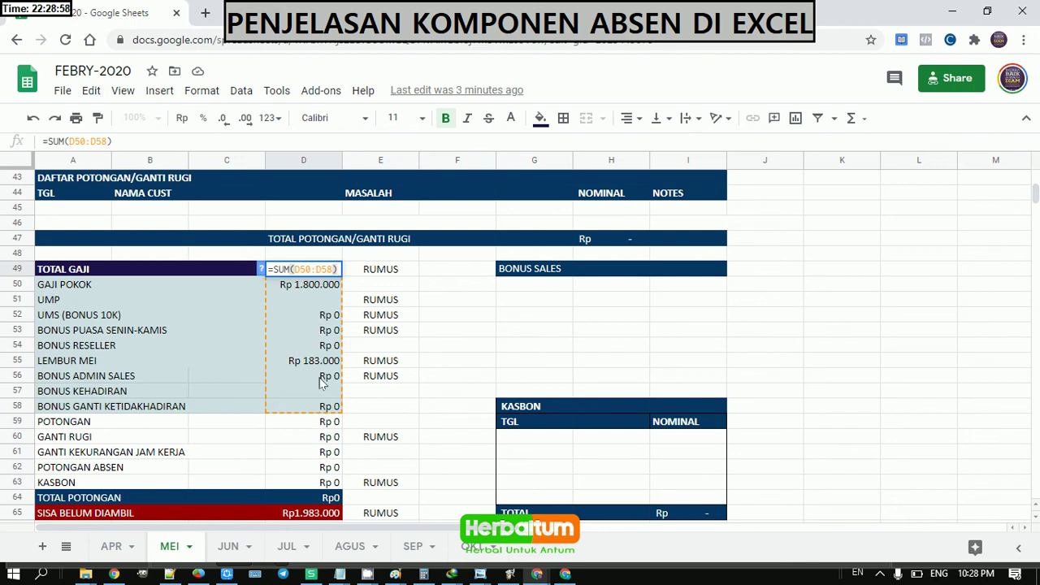
# Step: Show the SISA BELUM DIAMBIL formula inside its cell and trace the salary range and deduction total it uses
pyautogui.scroll(-1, 324, 293)
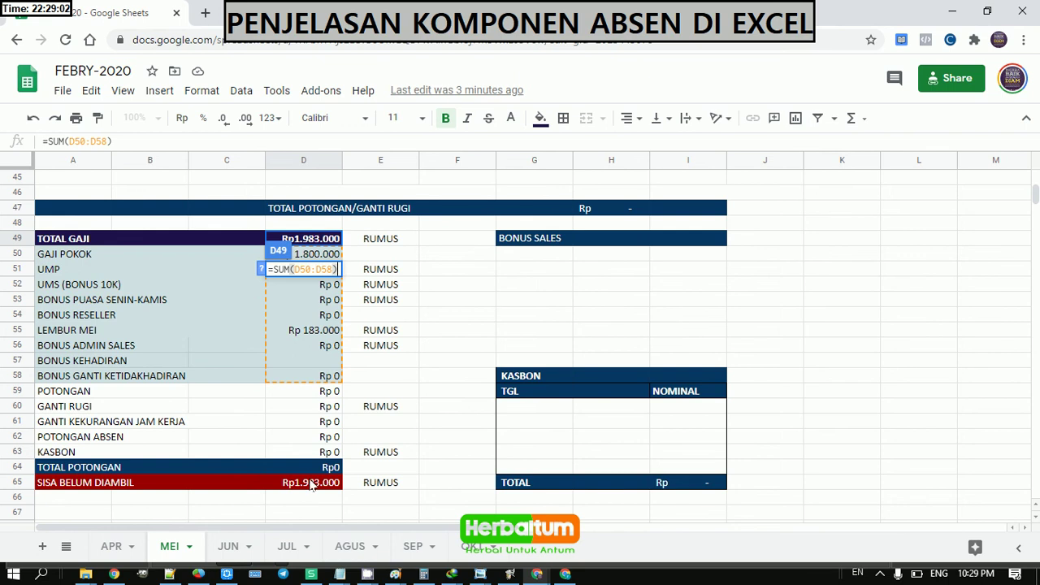
pyautogui.click(311, 485)
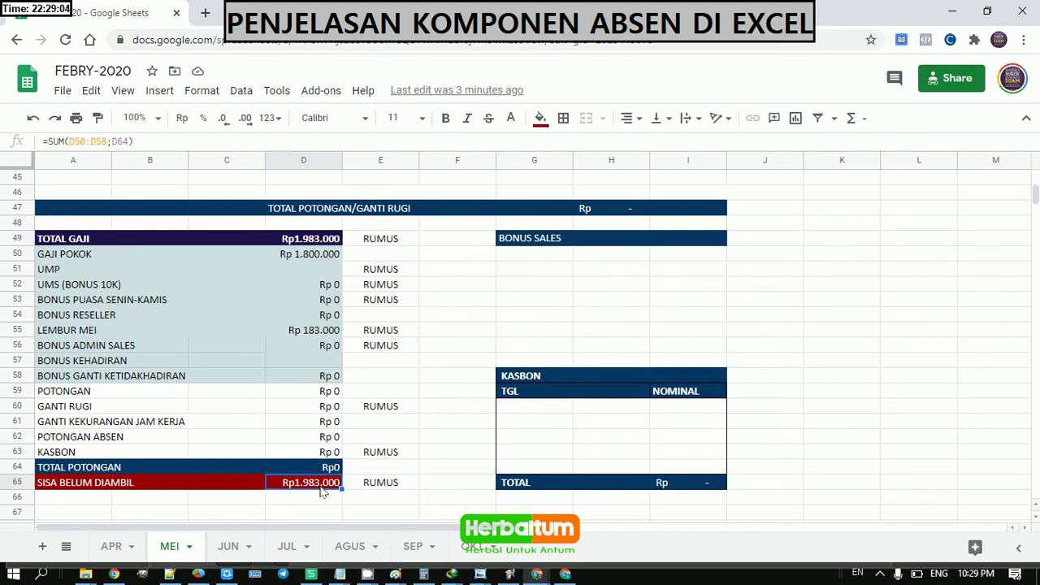
pyautogui.doubleClick(321, 488)
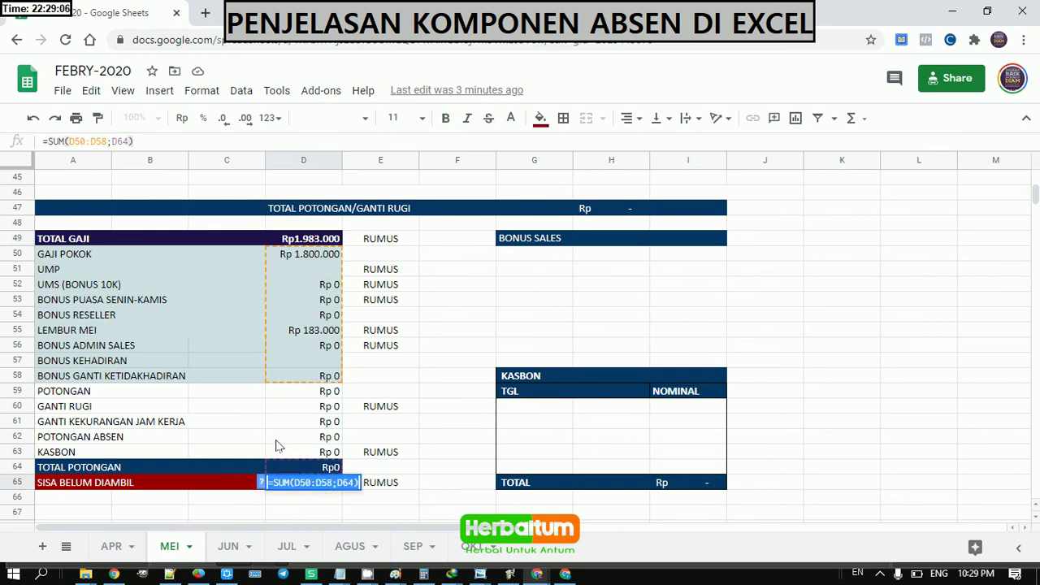
pyautogui.scroll(-2, 276, 443)
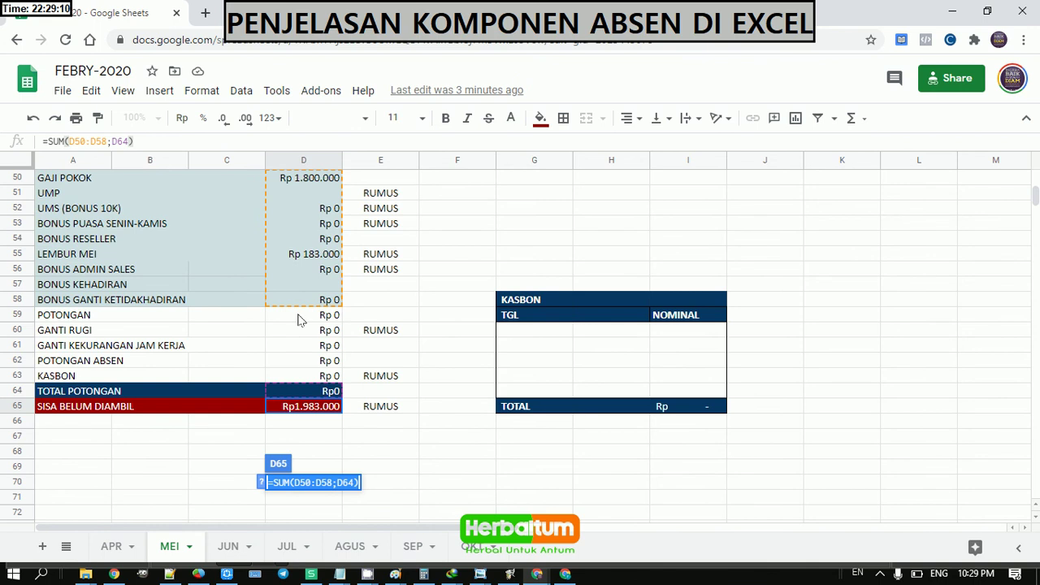
# Step: Show the TOTAL POTONGAN formula inside its cell and trace the deduction rows it covers
pyautogui.click(299, 319)
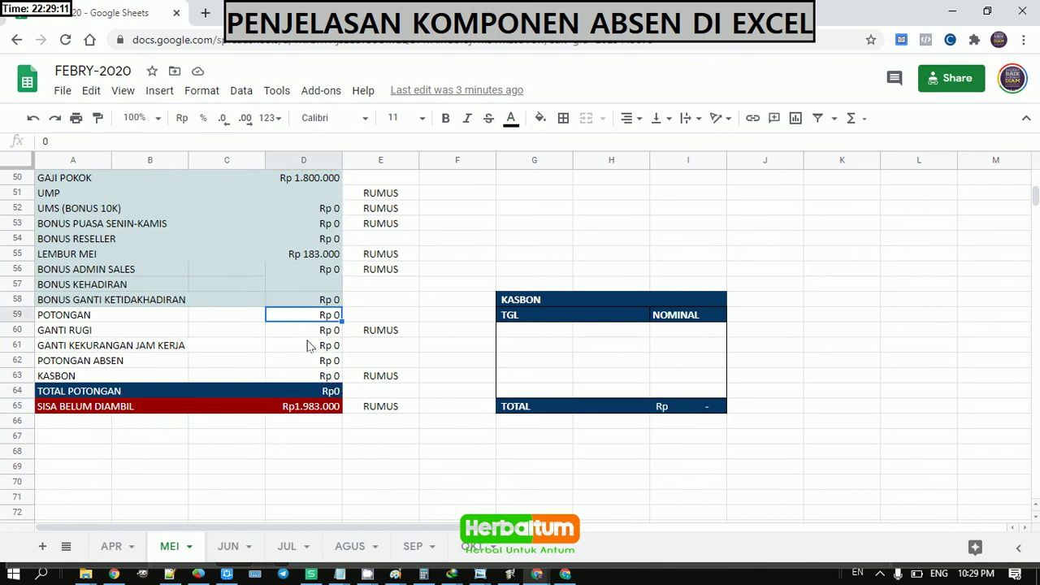
pyautogui.click(314, 393)
pyautogui.doubleClick(317, 395)
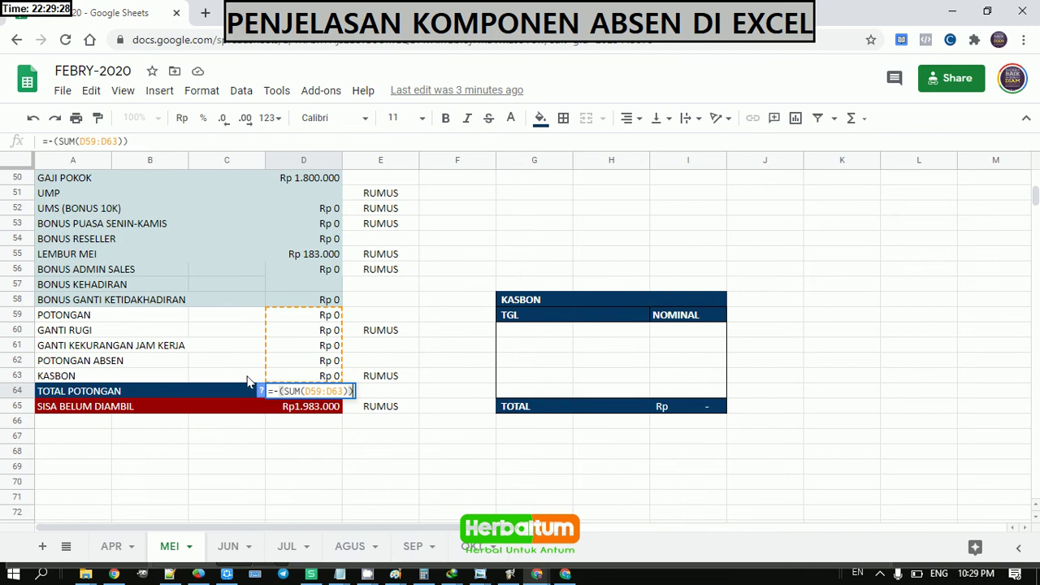
# Step: Leave the TOTAL POTONGAN formula unchanged and go through the salary amounts one by one from GAJI POKOK to BONUS GANTI KETIDAKHADIRAN
pyautogui.scroll(1, 248, 382)
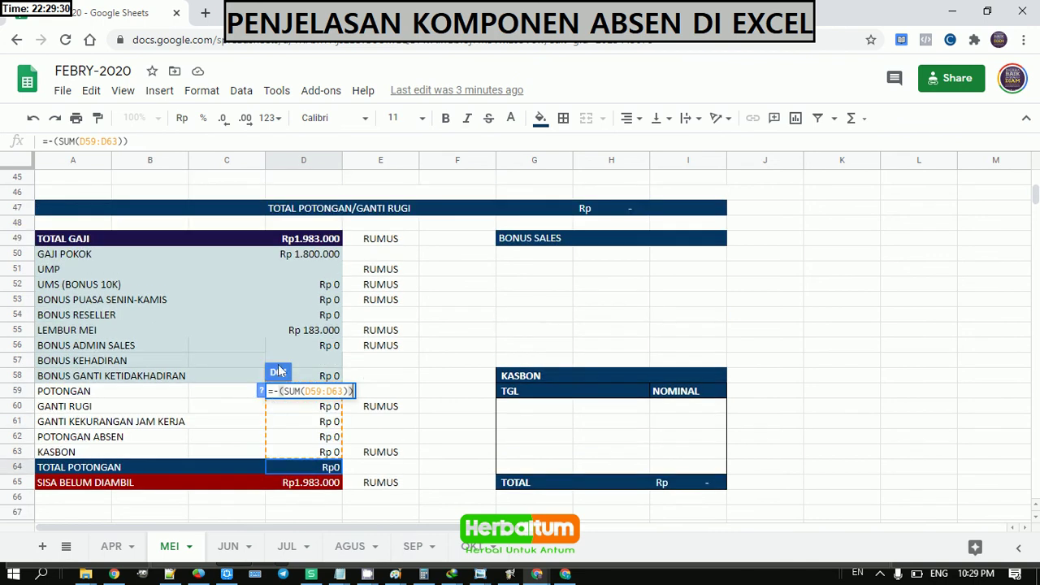
pyautogui.press('Escape')
pyautogui.click(301, 258)
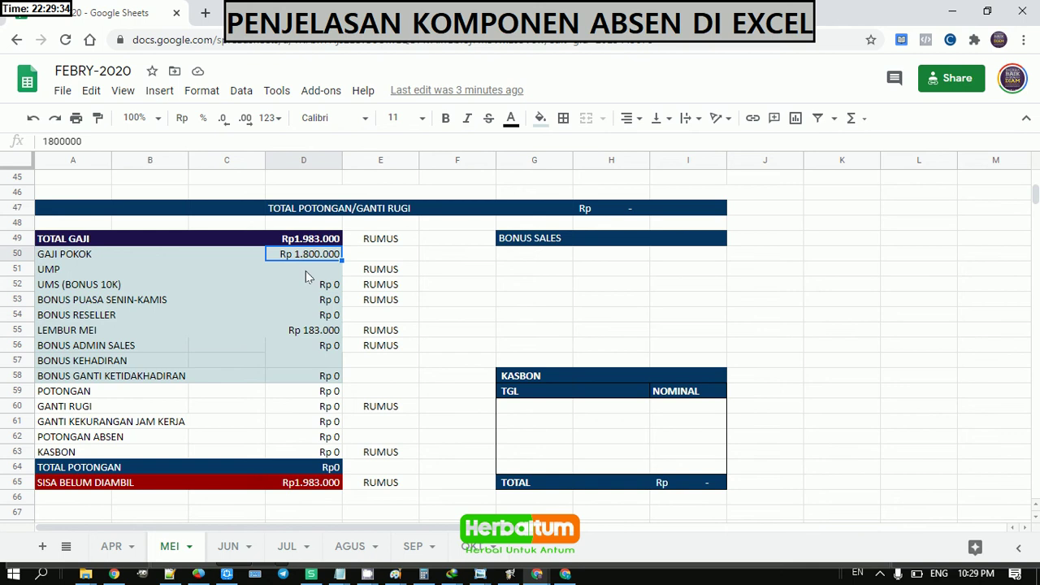
pyautogui.press('Down')
pyautogui.press('Down')
pyautogui.press('Down')
pyautogui.press('Down')
pyautogui.press('Down')
pyautogui.press('Down')
pyautogui.press('Down')
pyautogui.press('Down')
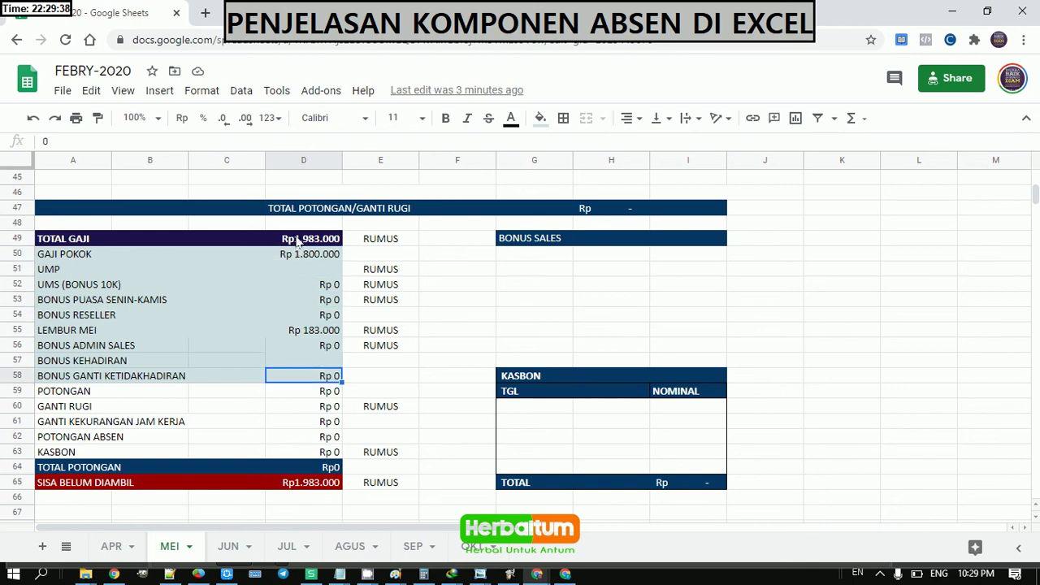
# Step: Show the TOTAL GAJI formula with its summed range and compare it with the SISA BELUM DIAMBIL formula
pyautogui.doubleClick(297, 242)
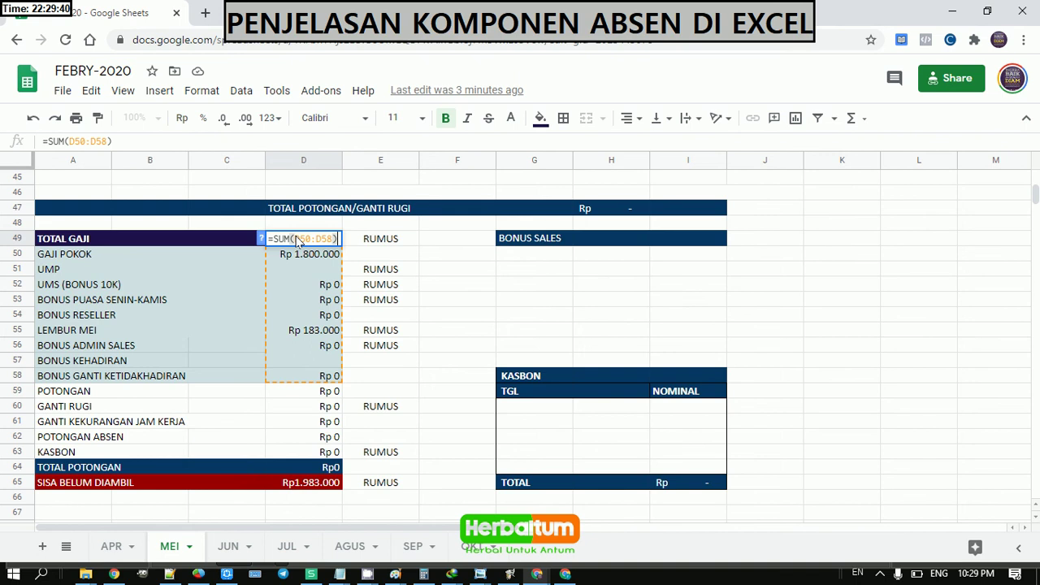
pyautogui.click(310, 485)
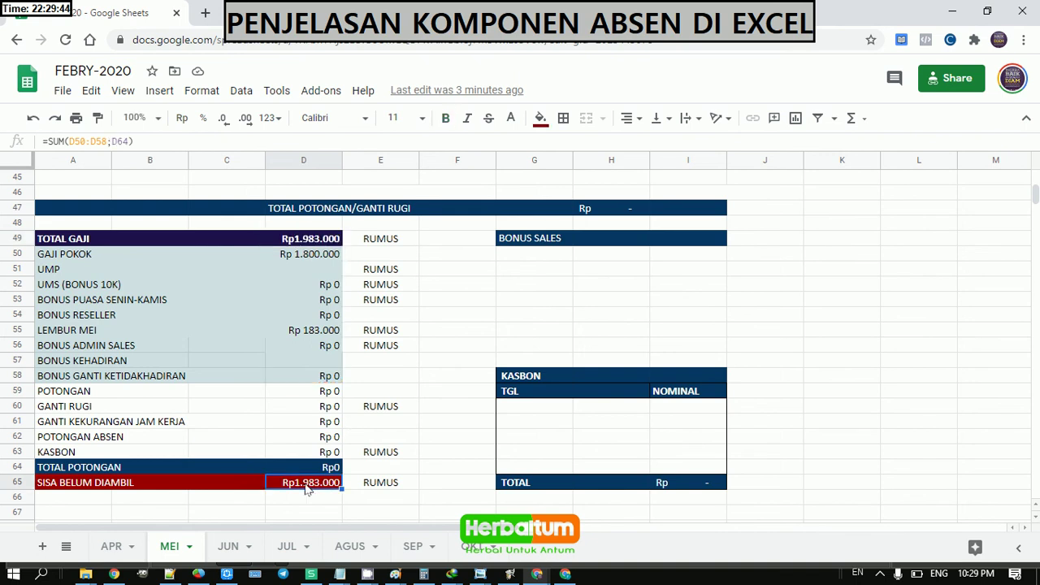
pyautogui.click(309, 237)
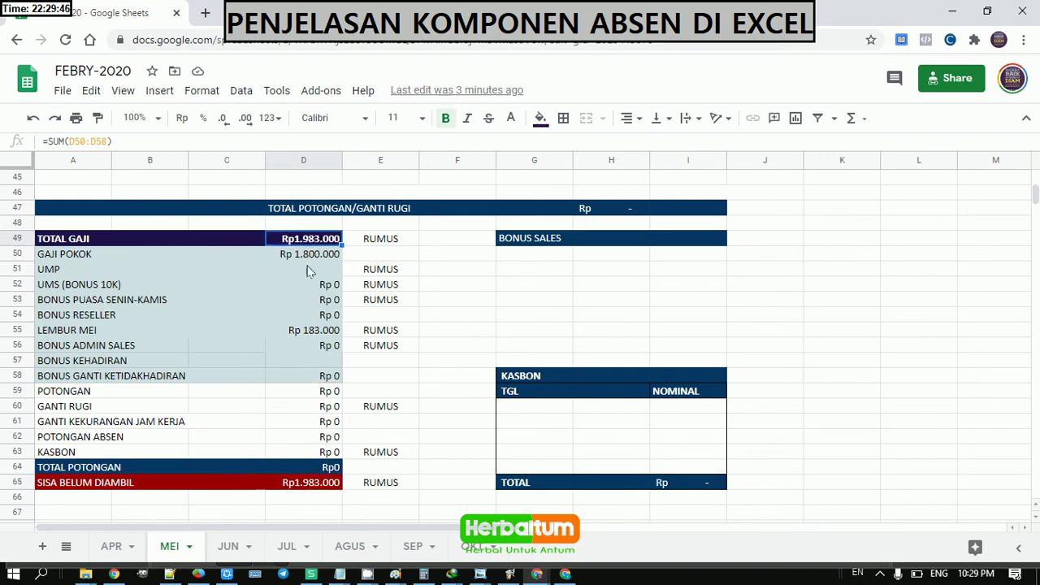
# Step: Go through the deduction amounts from POTONGAN to KASBON, continuing to the TOTAL POTONGAN and SISA BELUM DIAMBIL formulas
pyautogui.click(314, 395)
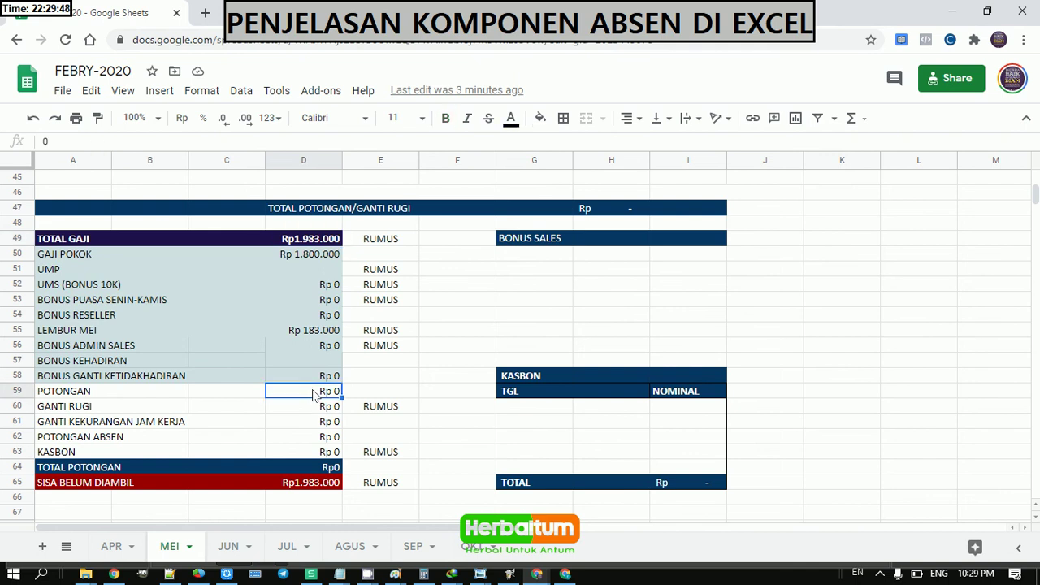
pyautogui.press('Down')
pyautogui.press('Down')
pyautogui.press('Down')
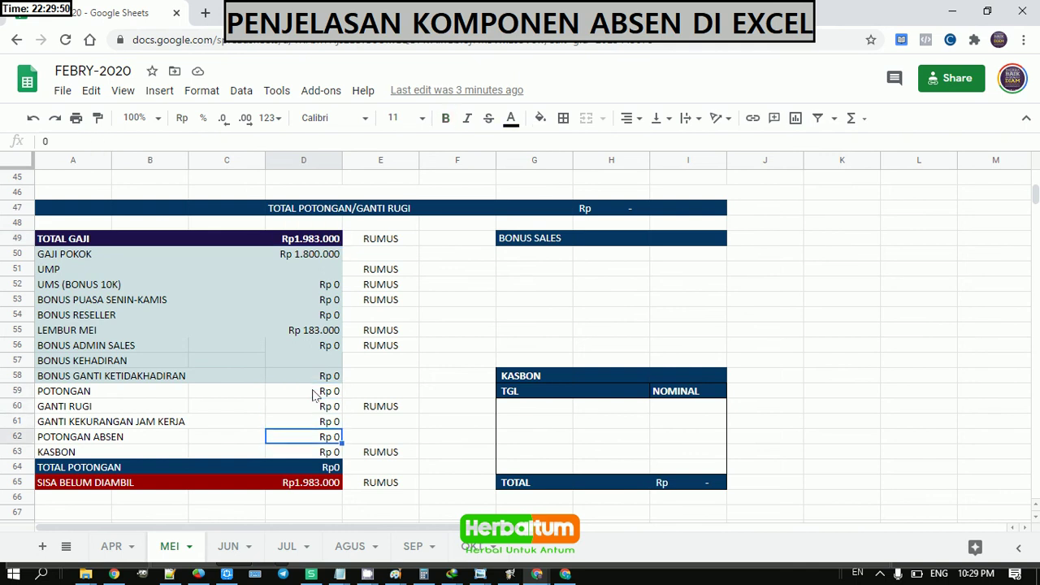
pyautogui.press('Down')
pyautogui.press('Down')
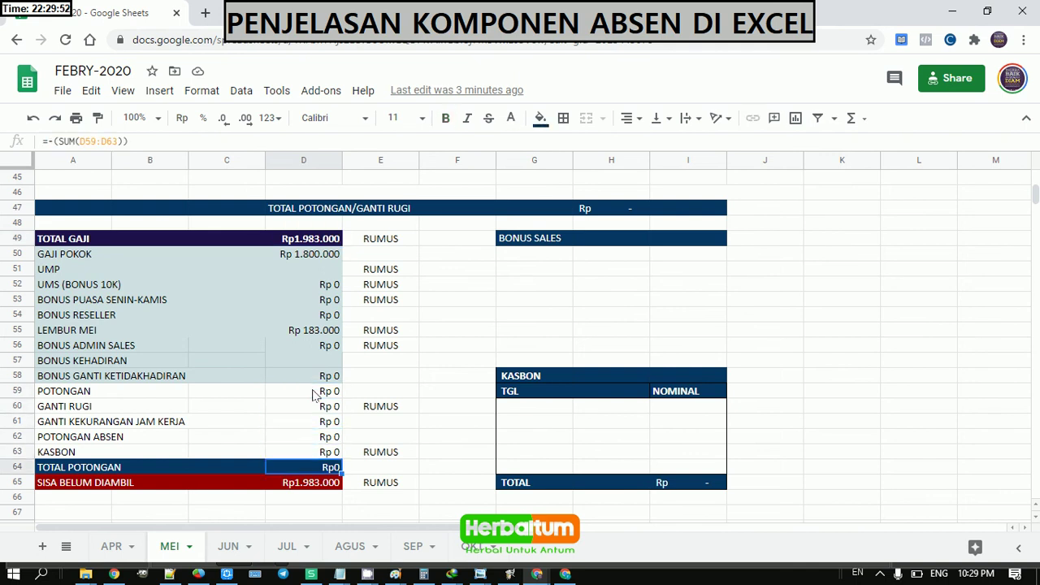
pyautogui.press('Return')
pyautogui.press('Return')
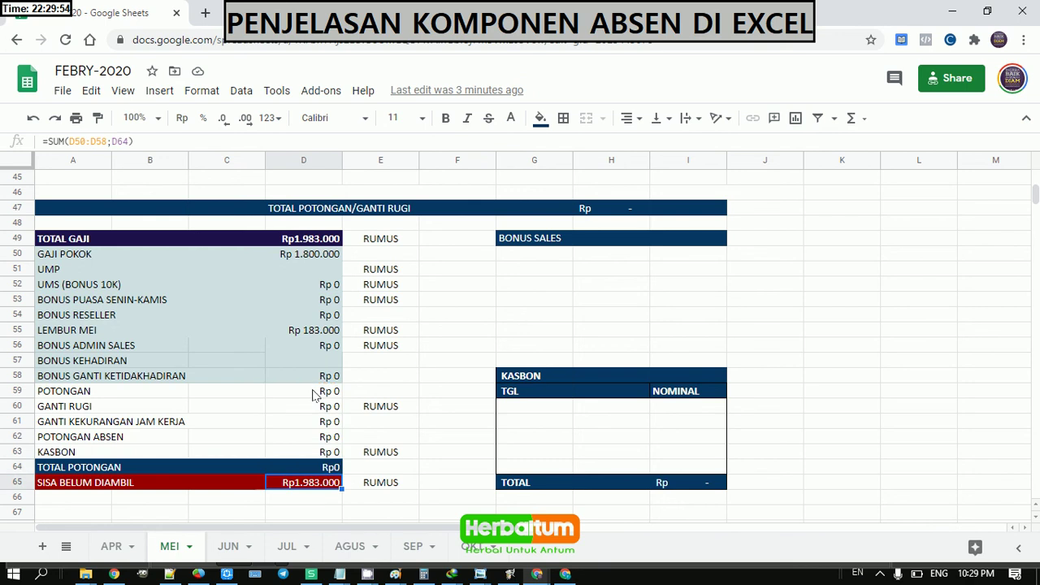
# Step: Highlight the RUMUS markers beside the salary summary from TOTAL GAJI to SISA BELUM DIAMBIL
pyautogui.scroll(-2, 321, 390)
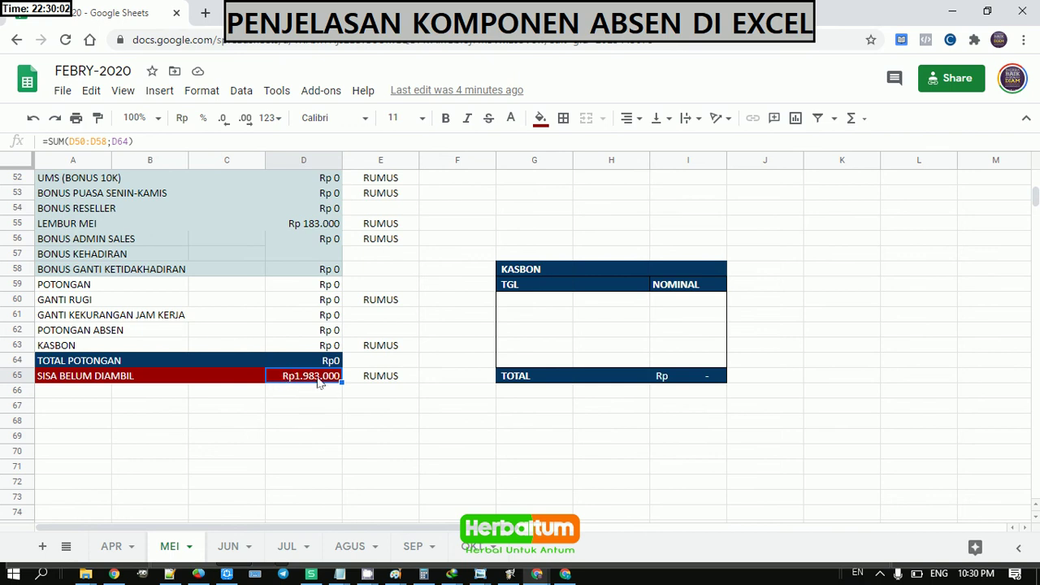
pyautogui.scroll(4, 524, 374)
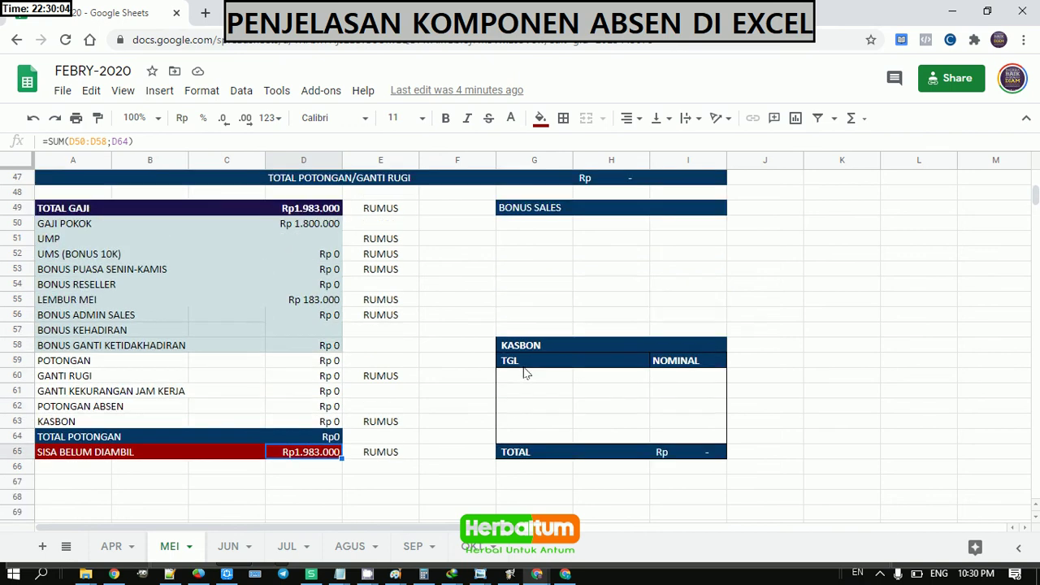
pyautogui.scroll(-2, 527, 373)
pyautogui.moveTo(393, 209); pyautogui.dragTo(380, 460)
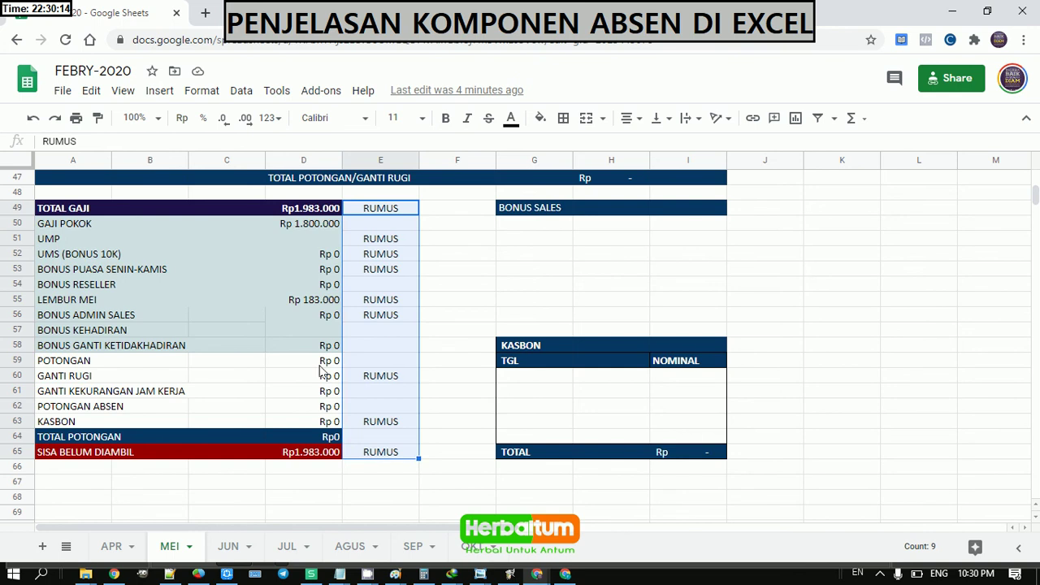
# Step: Highlight the empty area under the BONUS SALES heading, cells G50 to I56
pyautogui.scroll(5, 321, 371)
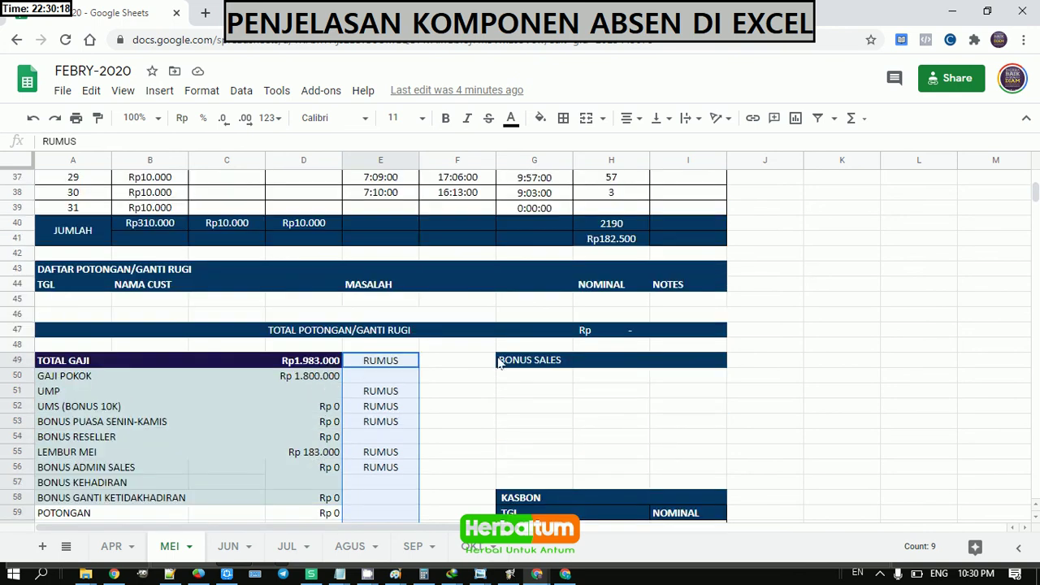
pyautogui.scroll(-3, 500, 364)
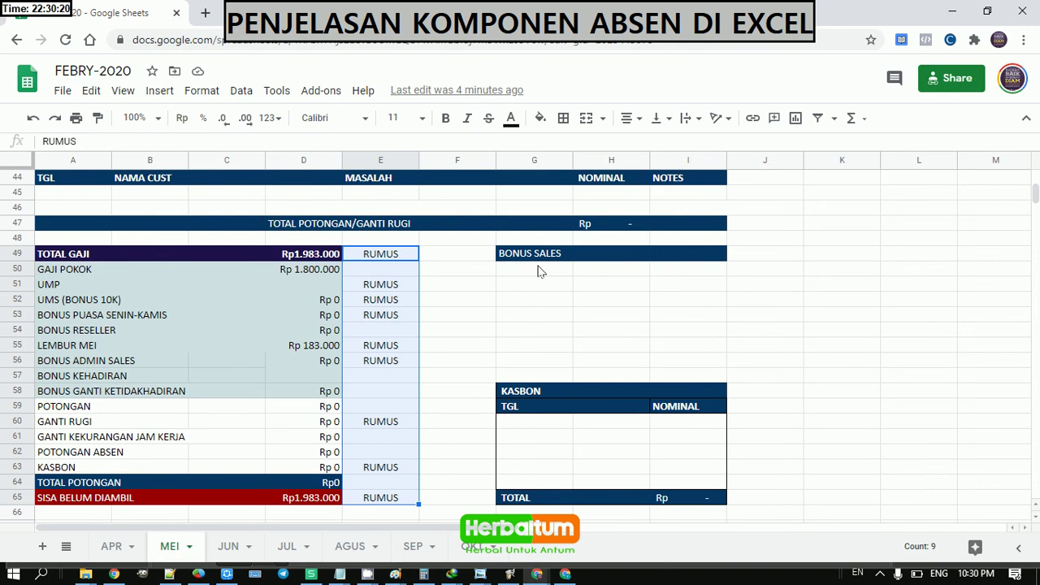
pyautogui.click(515, 279)
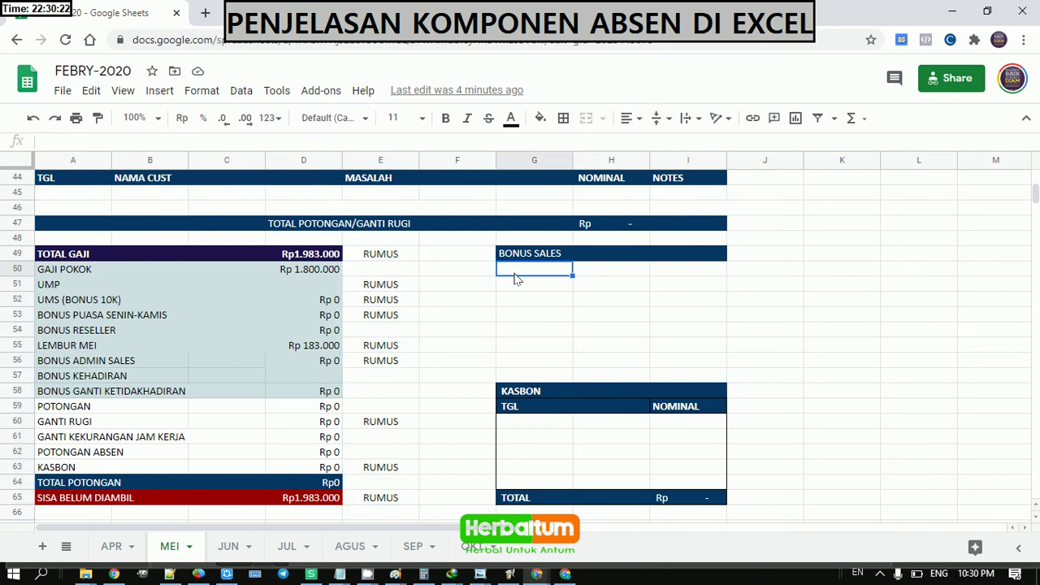
pyautogui.keyDown('shift'); pyautogui.click(703, 361); pyautogui.keyUp('shift')
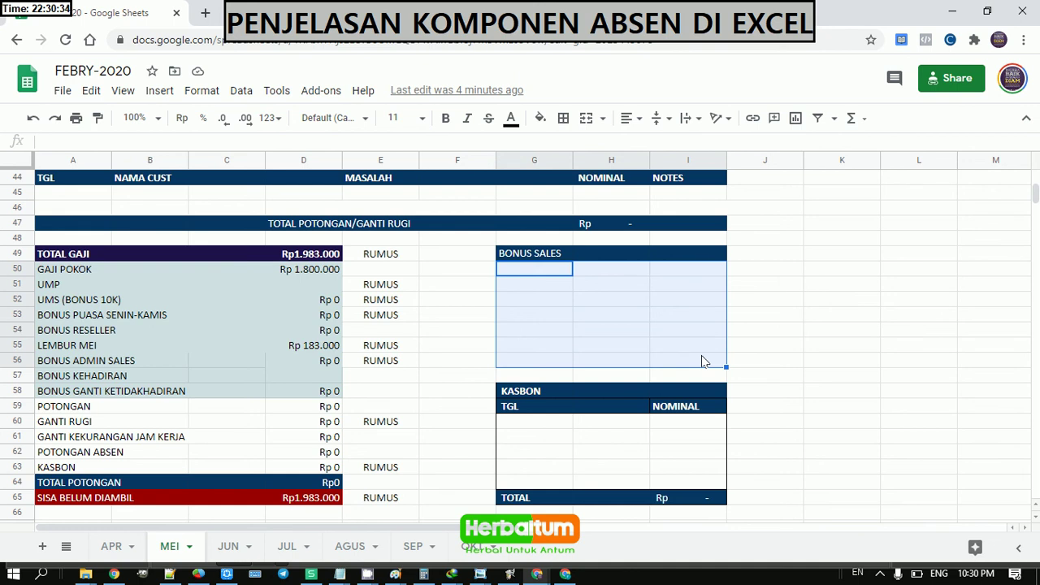
# Step: Highlight the whole KASBON table from its heading to the TOTAL row, and point out its TGL column
pyautogui.scroll(-2, 683, 350)
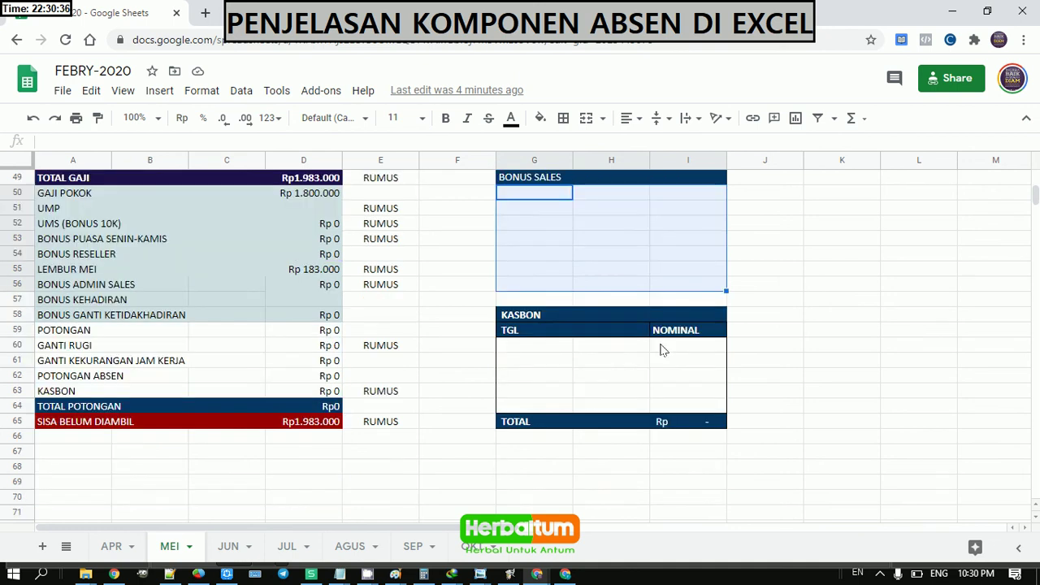
pyautogui.click(535, 323)
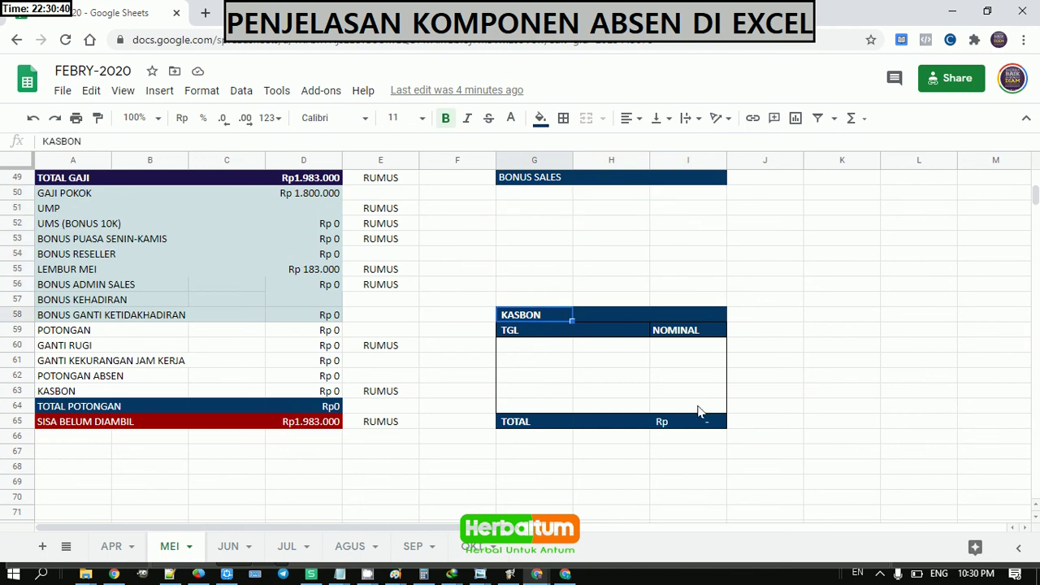
pyautogui.keyDown('shift'); pyautogui.click(706, 426); pyautogui.keyUp('shift')
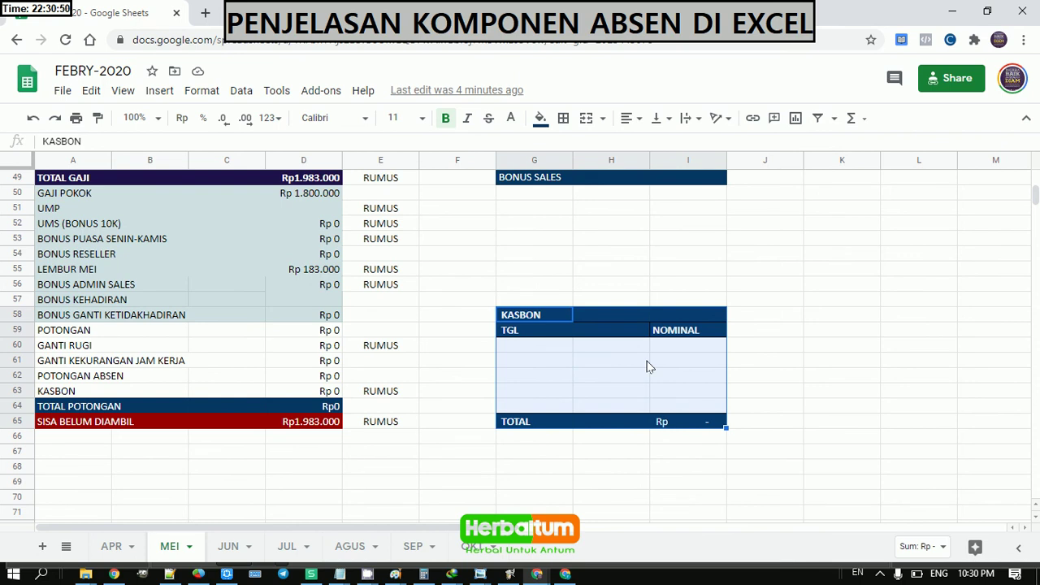
pyautogui.click(536, 331)
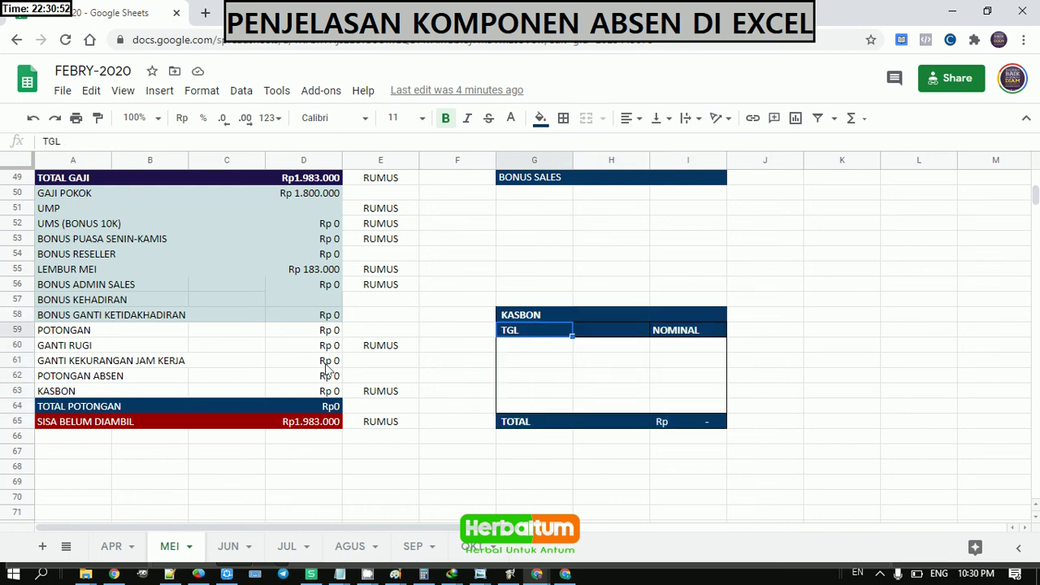
# Step: Show the formula of the KASBON deduction inside its cell, trace it to the KASBON table's TOTAL, and leave it unchanged
pyautogui.click(293, 406)
pyautogui.click(298, 378)
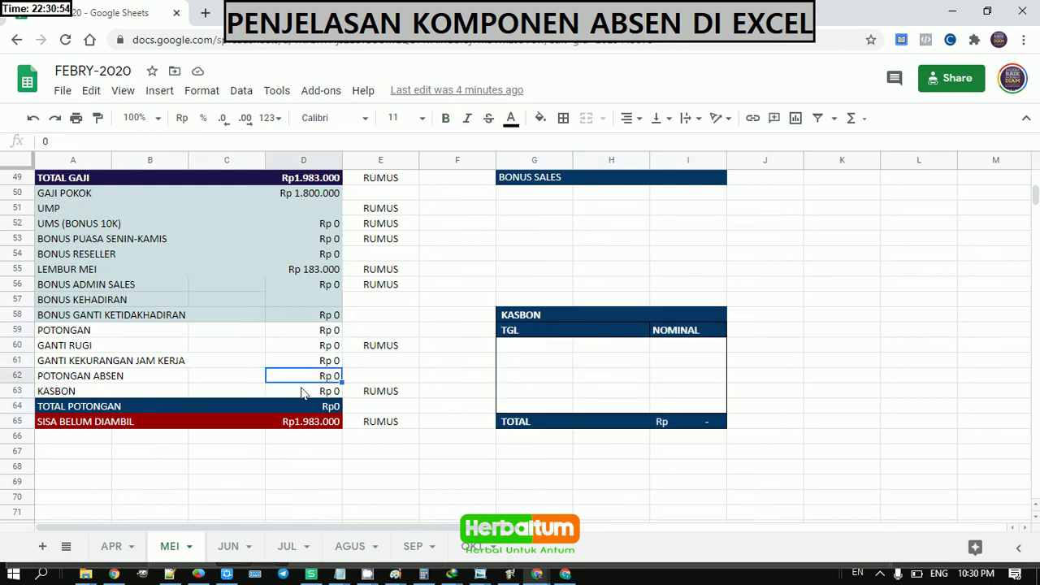
pyautogui.click(308, 395)
pyautogui.doubleClick(307, 395)
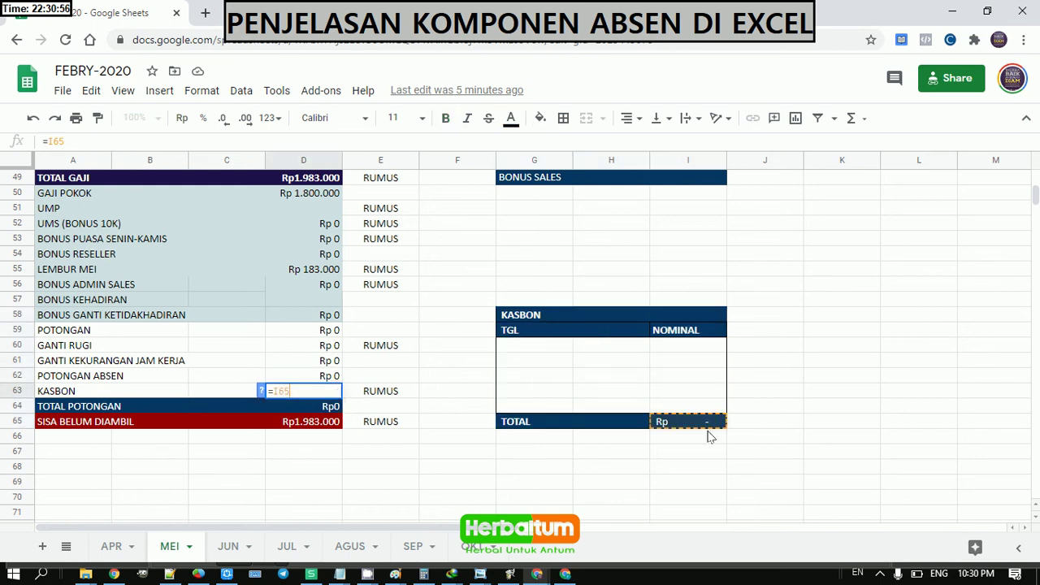
pyautogui.scroll(15, 687, 423)
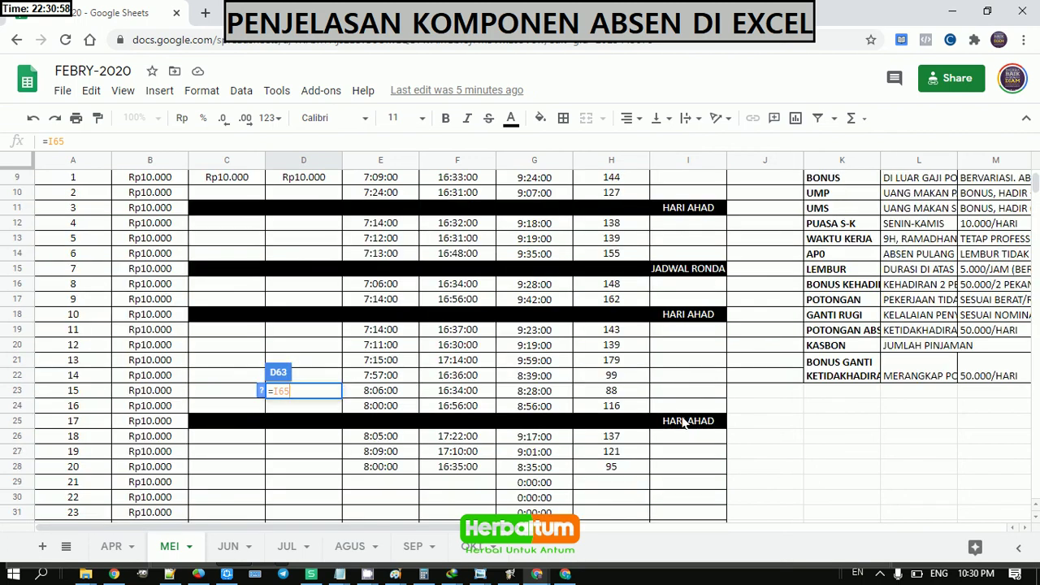
pyautogui.scroll(-15, 686, 422)
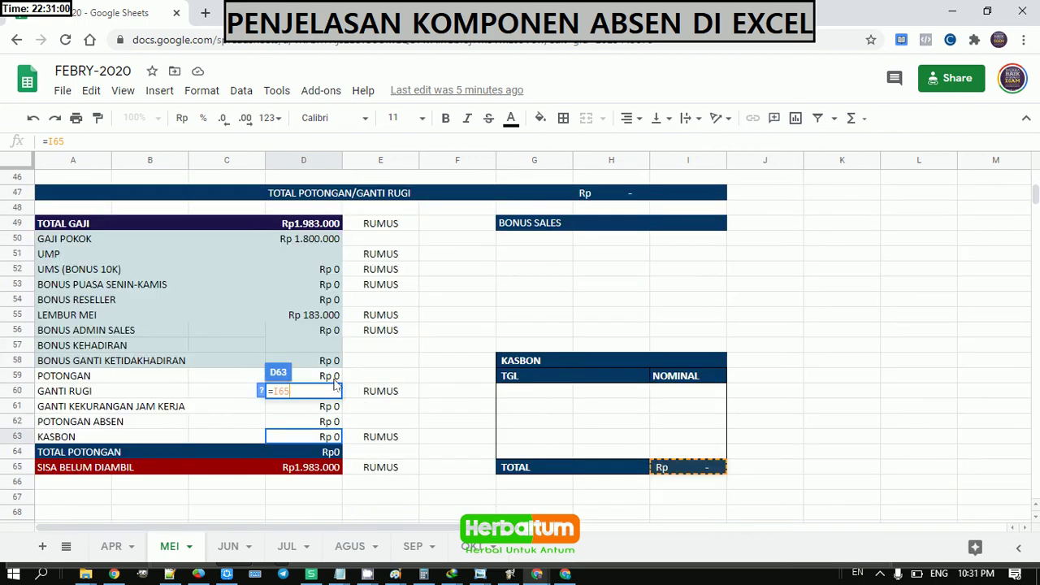
pyautogui.press('Escape')
# Step: Review the whole MEI sheet, from the ABSEN & LEMBUR heading and daily rows to the JUMLAH totals and salary summary
pyautogui.scroll(-4, 374, 360)
pyautogui.scroll(19, 372, 362)
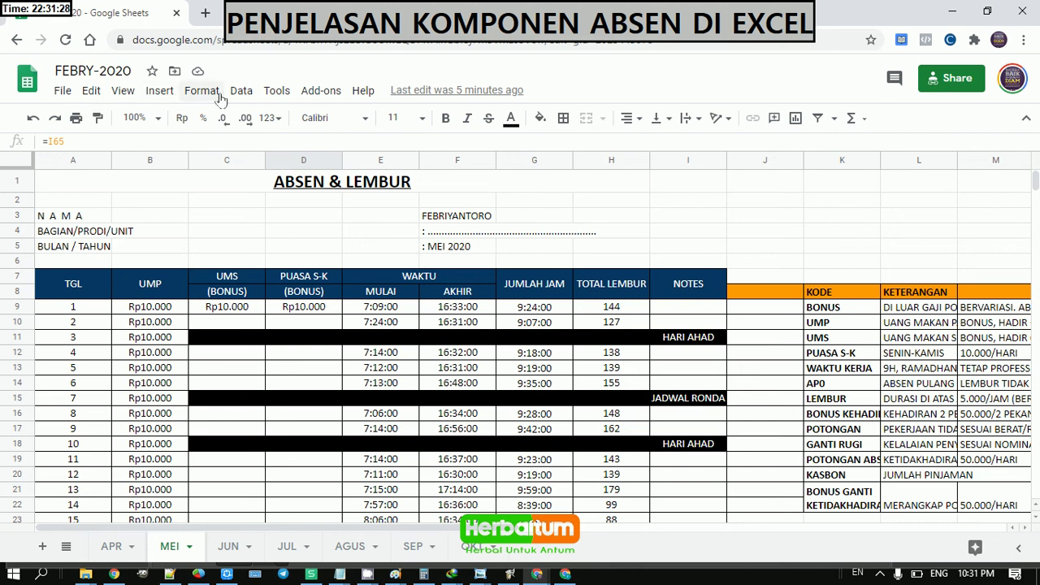
pyautogui.scroll(-10, 313, 251)
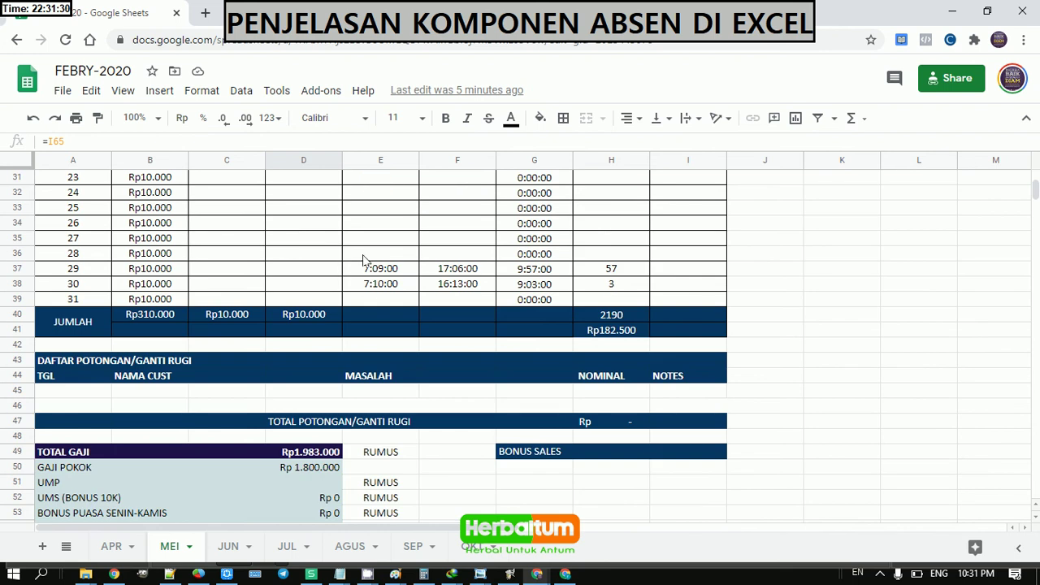
pyautogui.scroll(10, 364, 259)
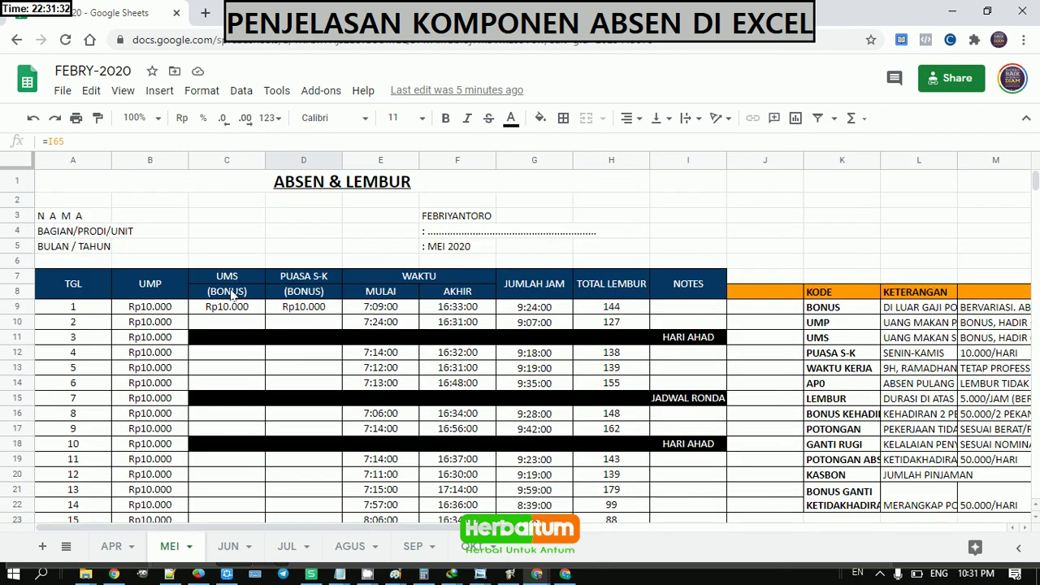
pyautogui.scroll(-7, 234, 295)
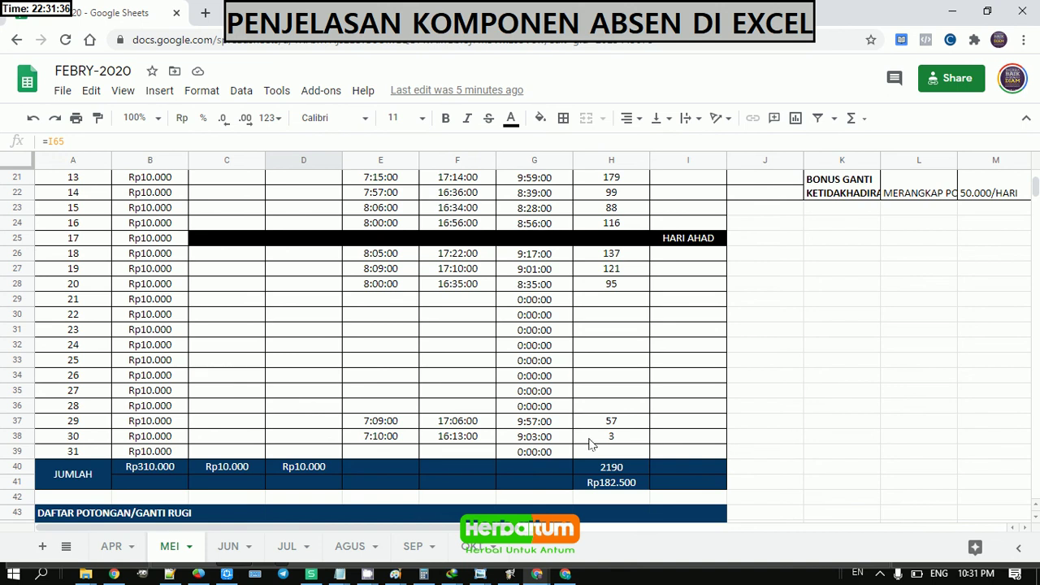
pyautogui.scroll(7, 800, 309)
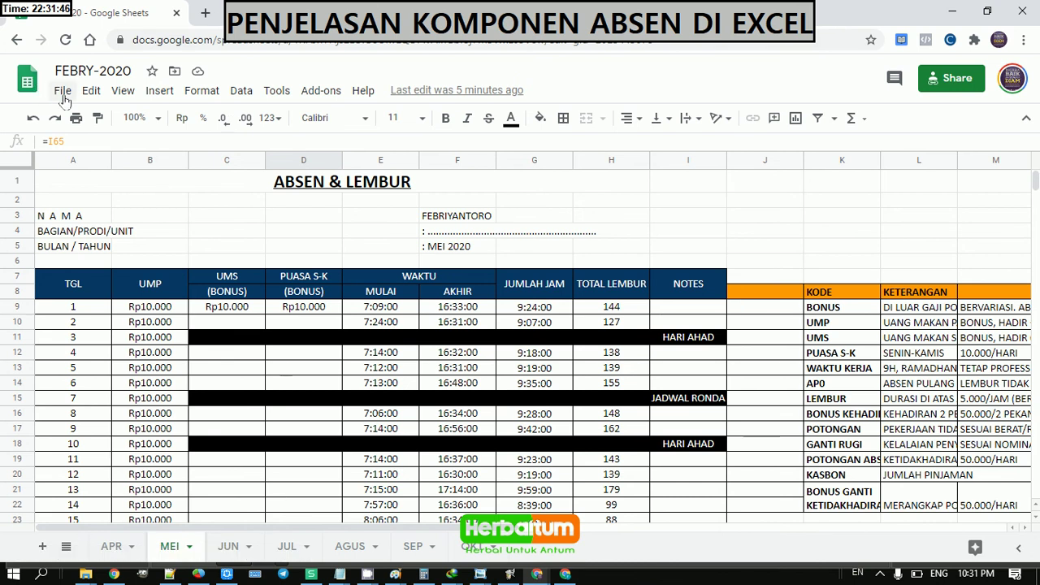
pyautogui.scroll(-4, 395, 258)
pyautogui.scroll(4, 395, 258)
# Step: Select the MULAI and AKHIR times for all dates from 1 to 31
pyautogui.click(397, 308)
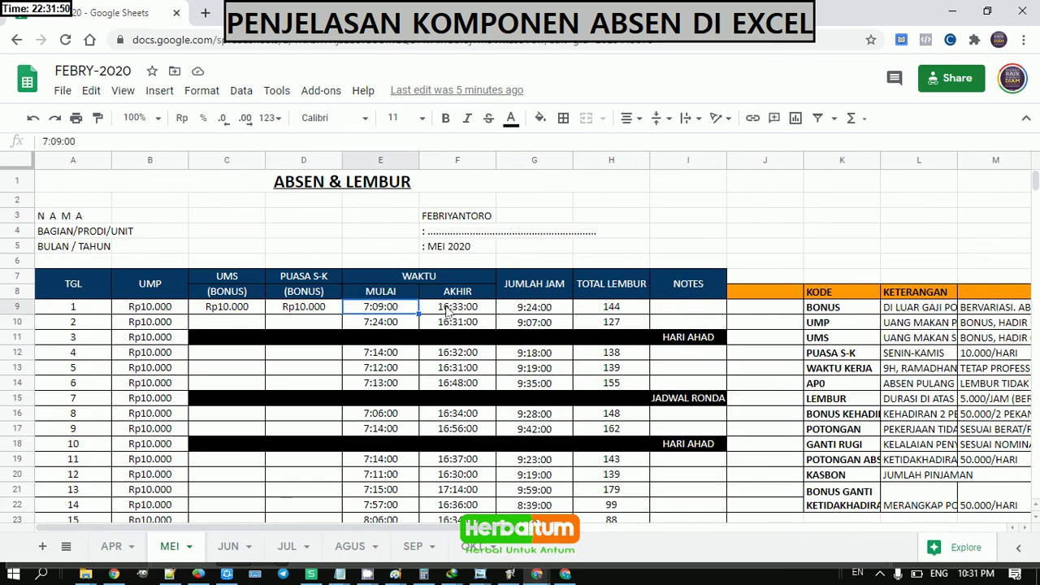
pyautogui.keyDown('shift'); pyautogui.click(446, 310); pyautogui.keyUp('shift')
pyautogui.scroll(-3, 446, 325)
pyautogui.scroll(-4, 464, 386)
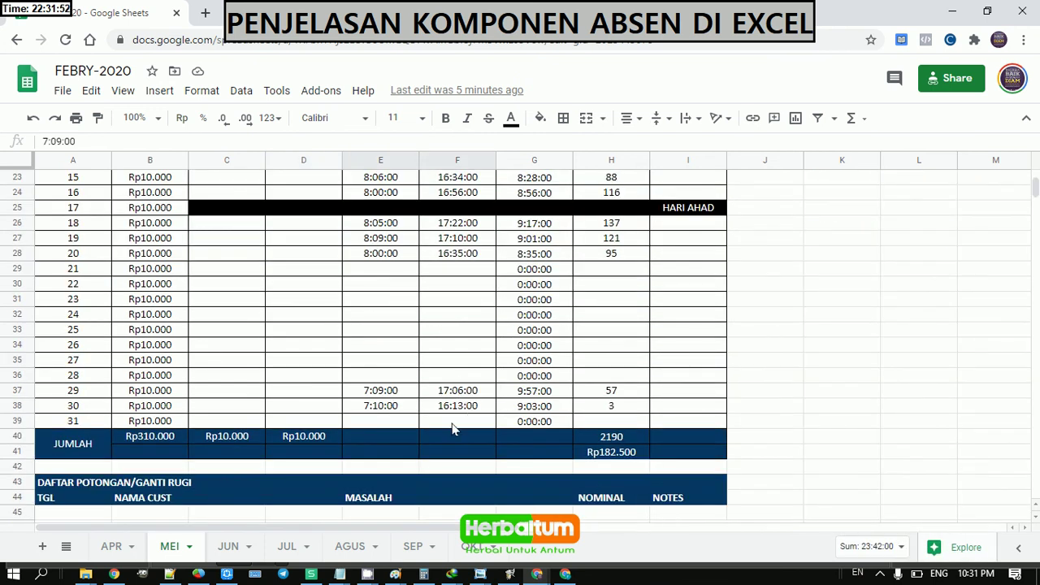
pyautogui.keyDown('shift'); pyautogui.click(452, 424); pyautogui.keyUp('shift')
# Step: Look over the highlighted working times and check the SISA BELUM DIAMBIL amount and its formula
pyautogui.scroll(6, 406, 349)
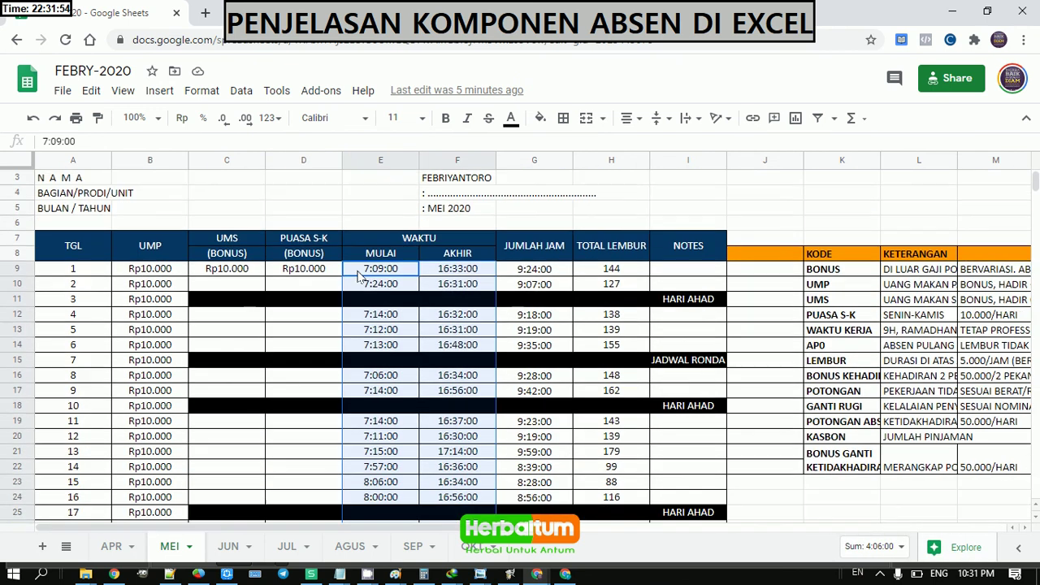
pyautogui.scroll(-18, 360, 285)
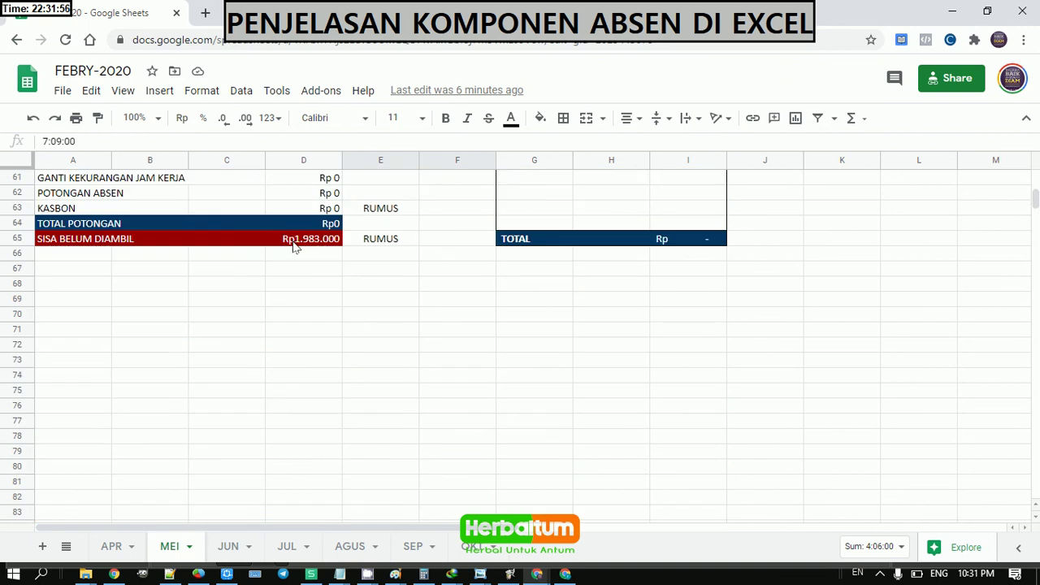
pyautogui.click(295, 246)
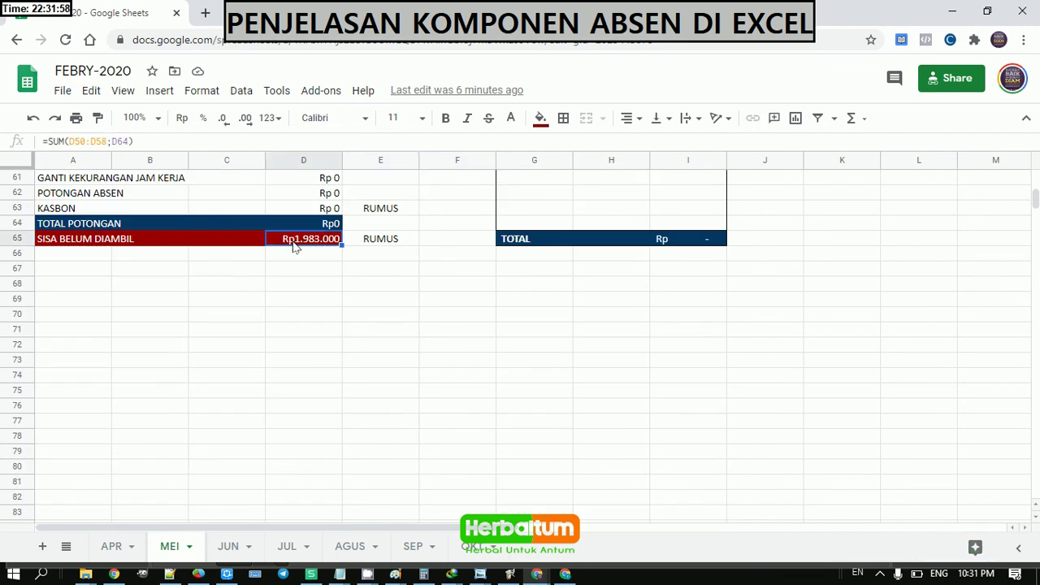
# Step: Review the MEI sheet once more, from the salary summary, deductions and KASBON table to the daily attendance rows and KODE table
pyautogui.scroll(9, 295, 246)
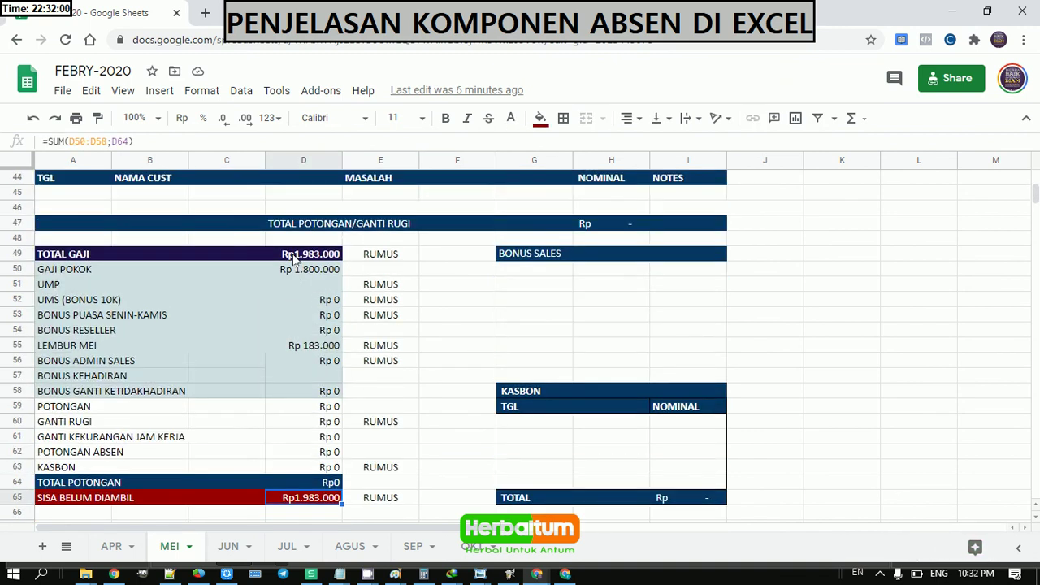
pyautogui.scroll(-4, 295, 259)
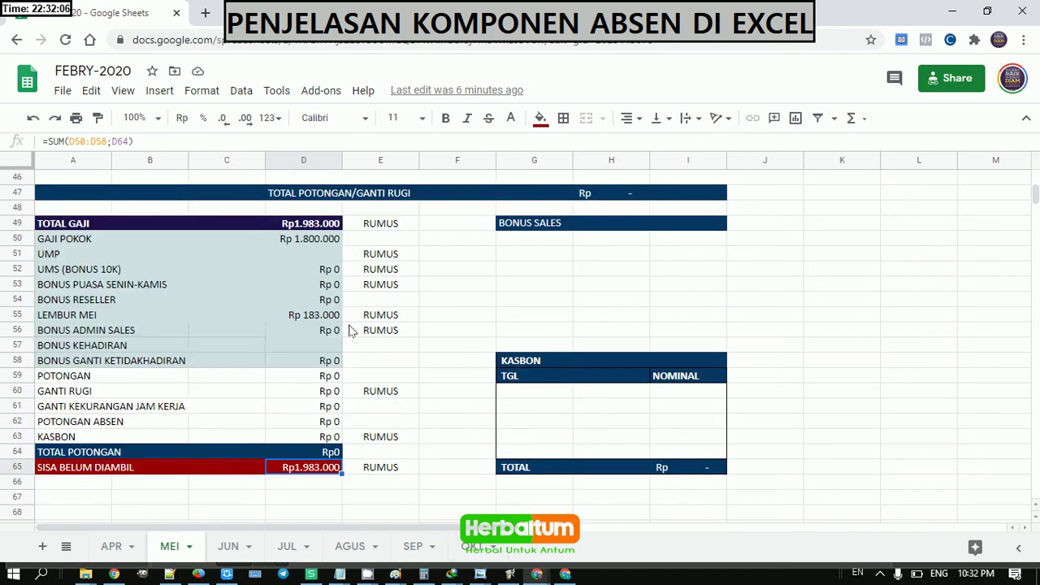
pyautogui.scroll(2, 351, 331)
pyautogui.scroll(-3, 351, 331)
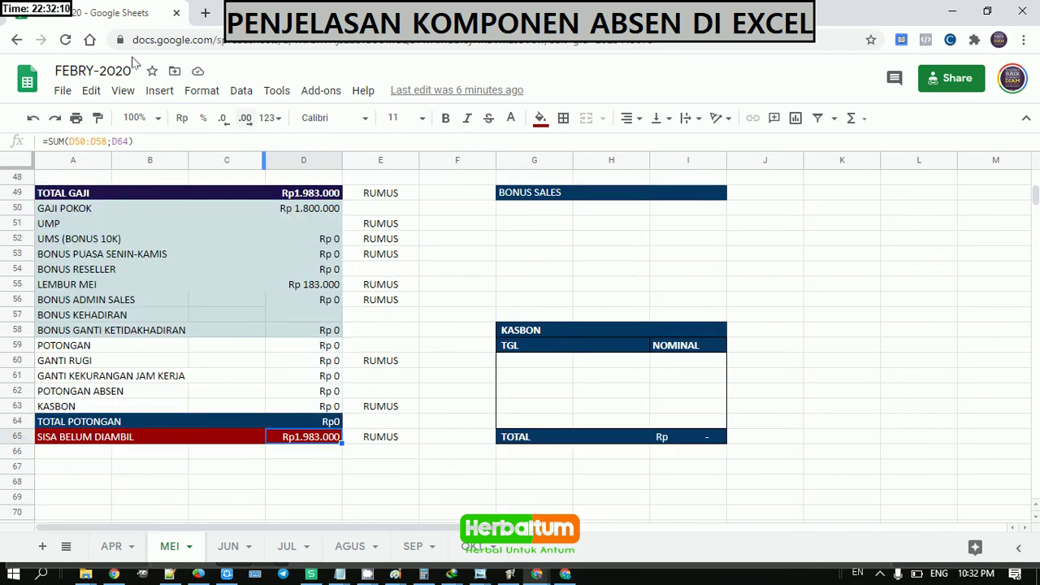
pyautogui.scroll(8, 499, 410)
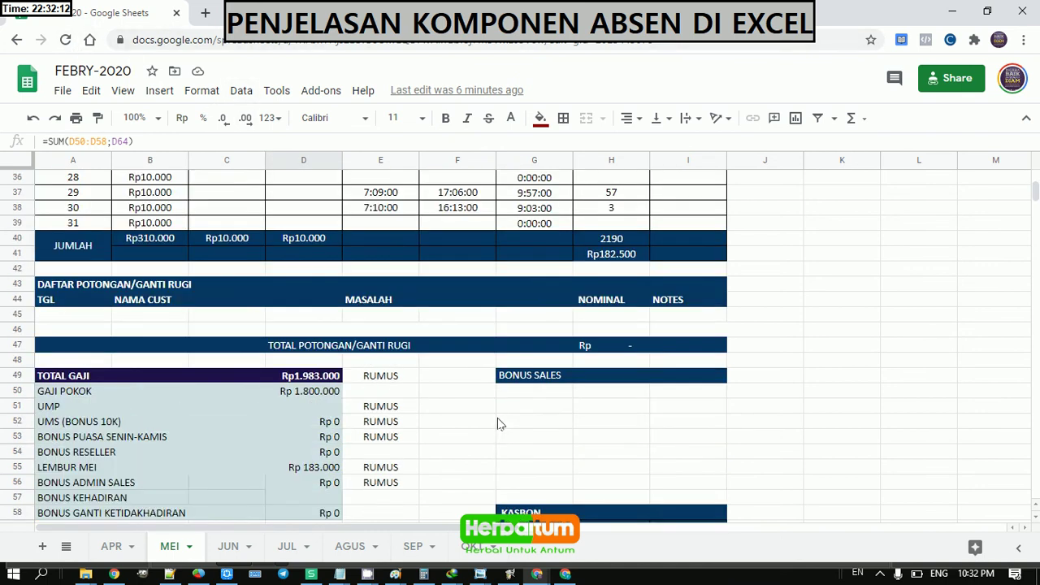
pyautogui.scroll(-10, 443, 409)
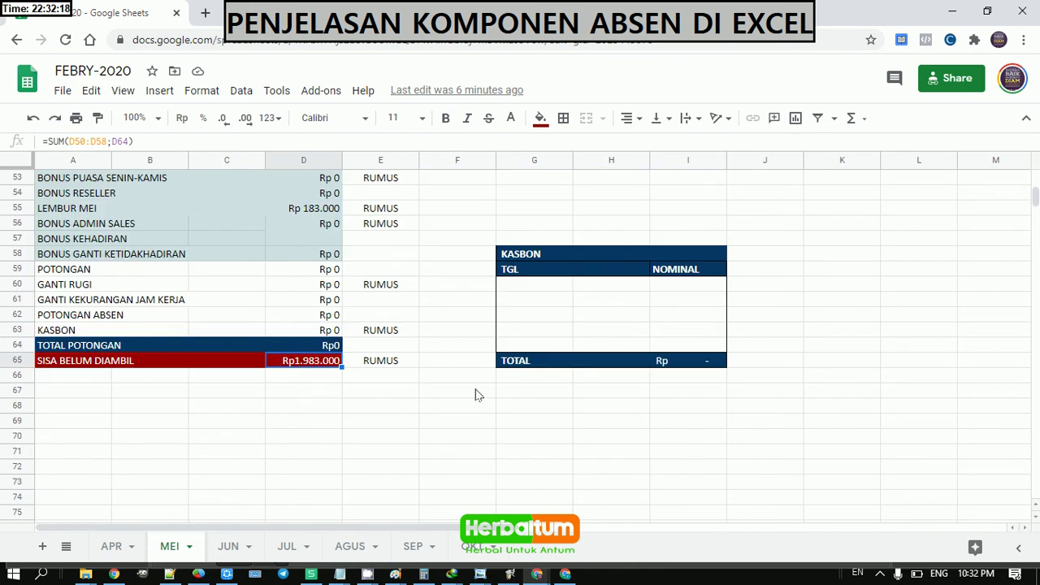
pyautogui.scroll(7, 476, 395)
pyautogui.scroll(10, 717, 354)
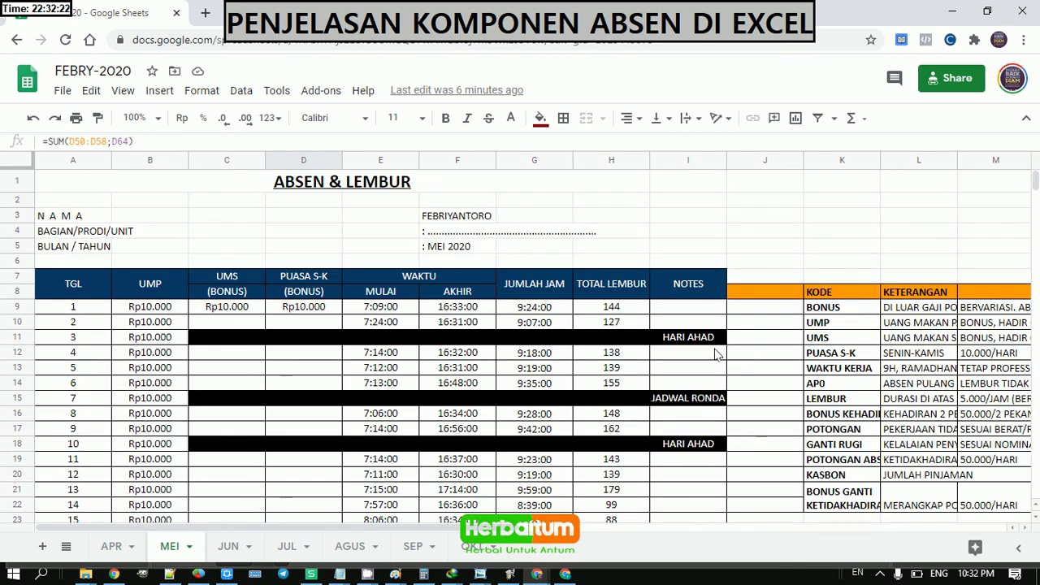
pyautogui.scroll(-16, 718, 353)
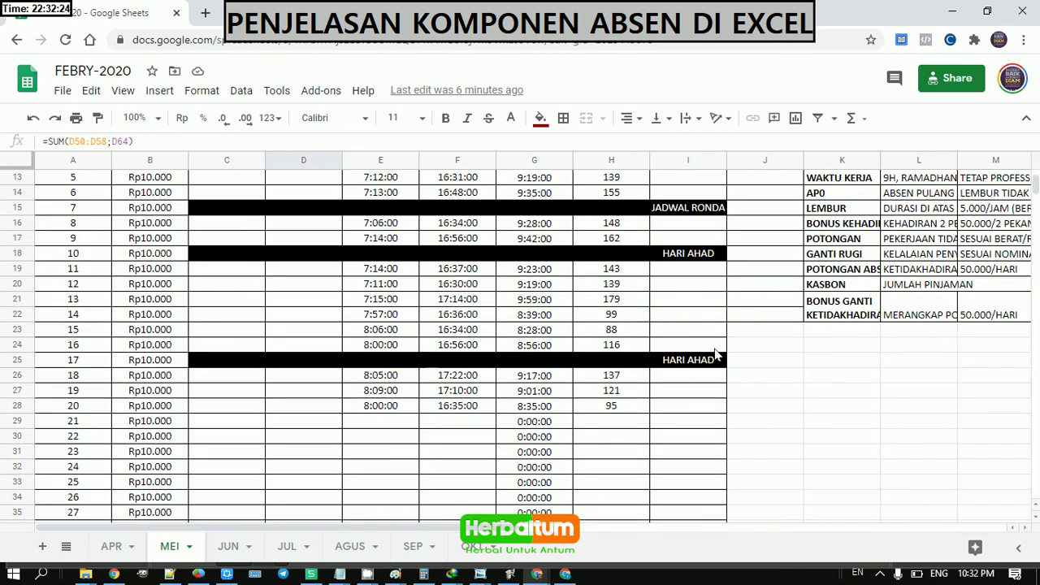
pyautogui.scroll(3, 171, 500)
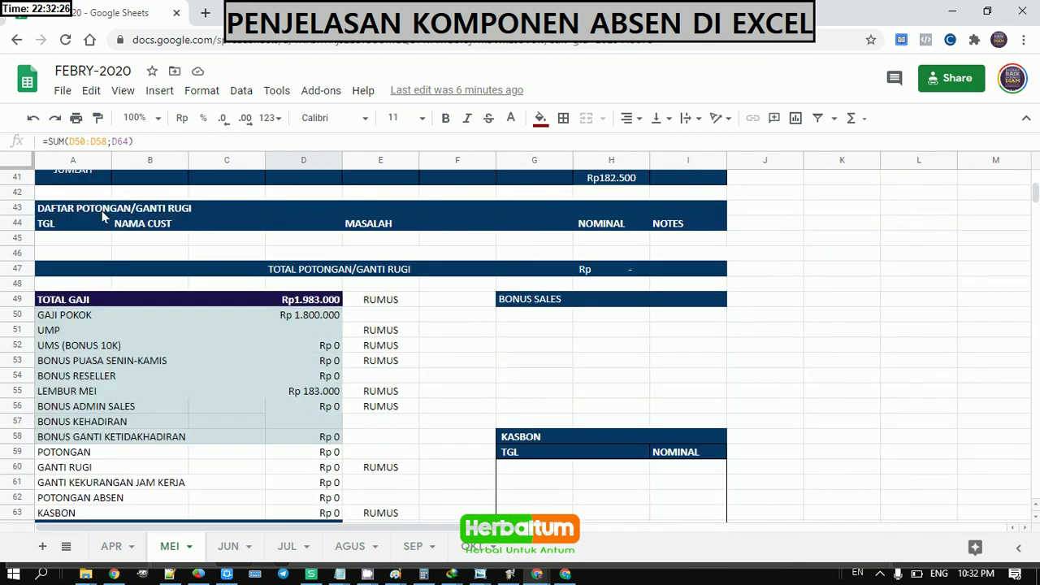
# Step: Open the sheet options for the MEI sheet
pyautogui.click(188, 548)
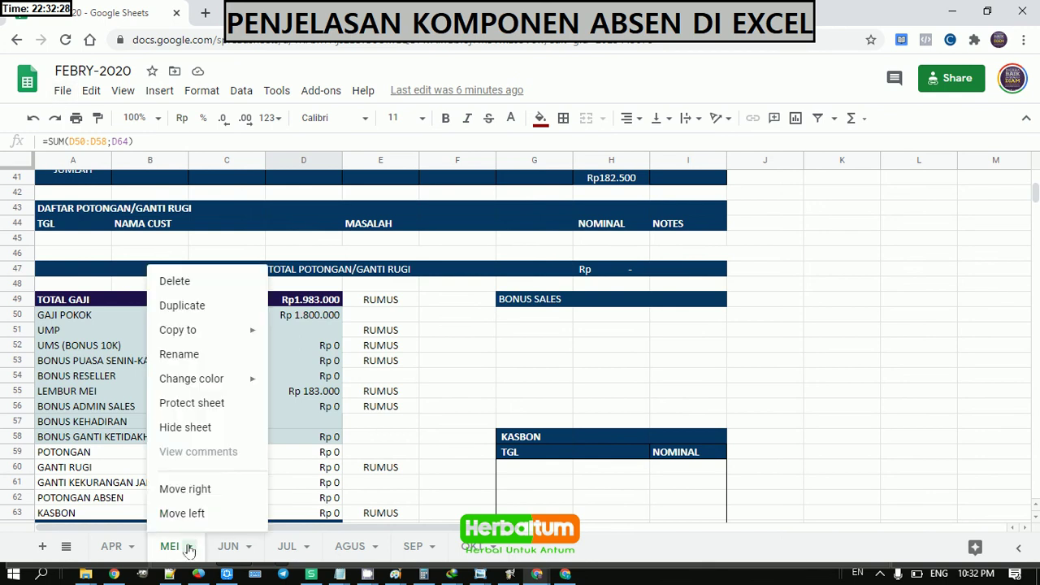